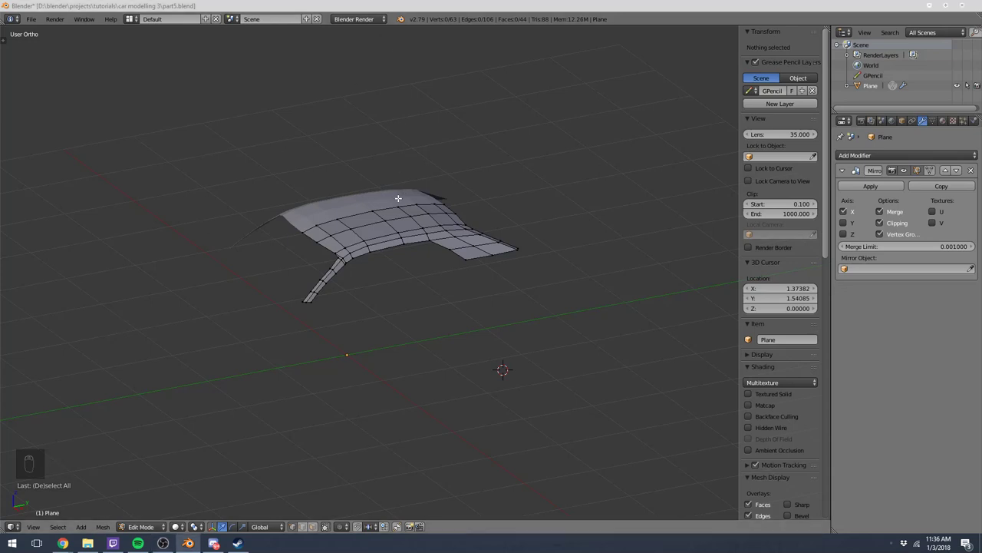
Try extruding the rear flap's bottom edge in side view, then undo the extrusion.
scroll(390, 201, up, 4)
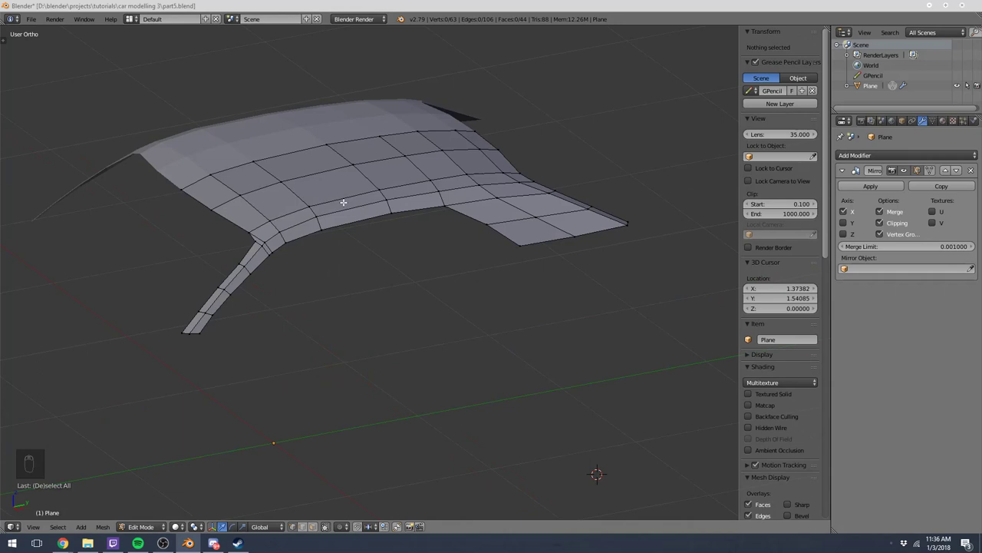
key(KP_3)
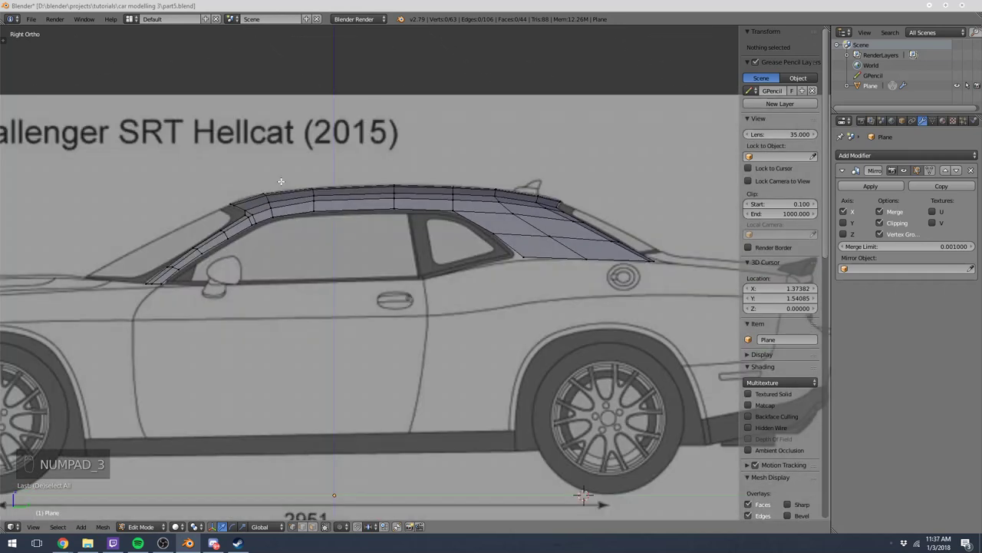
right_click(502, 255)
middle_drag(502, 254, 539, 307)
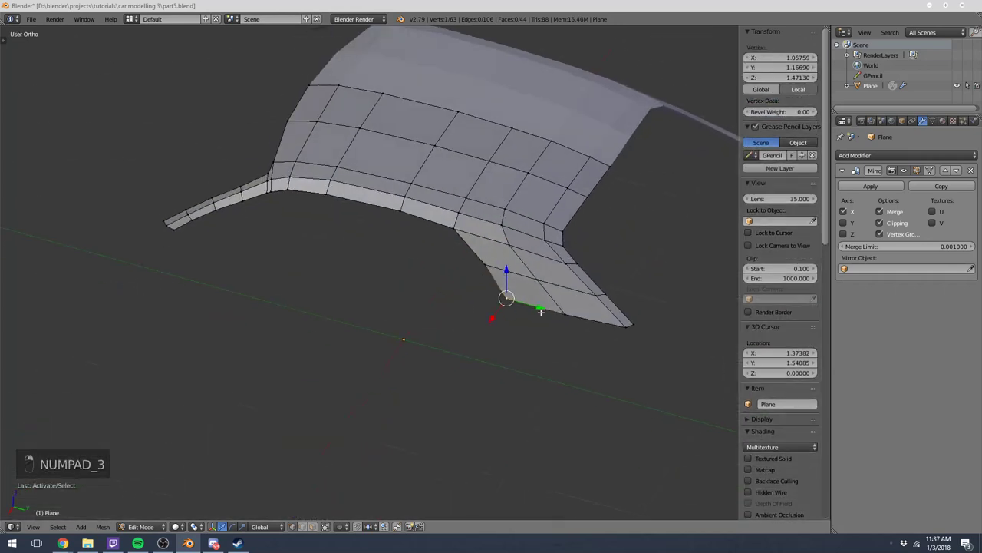
shift+right_click(599, 320)
key(e)
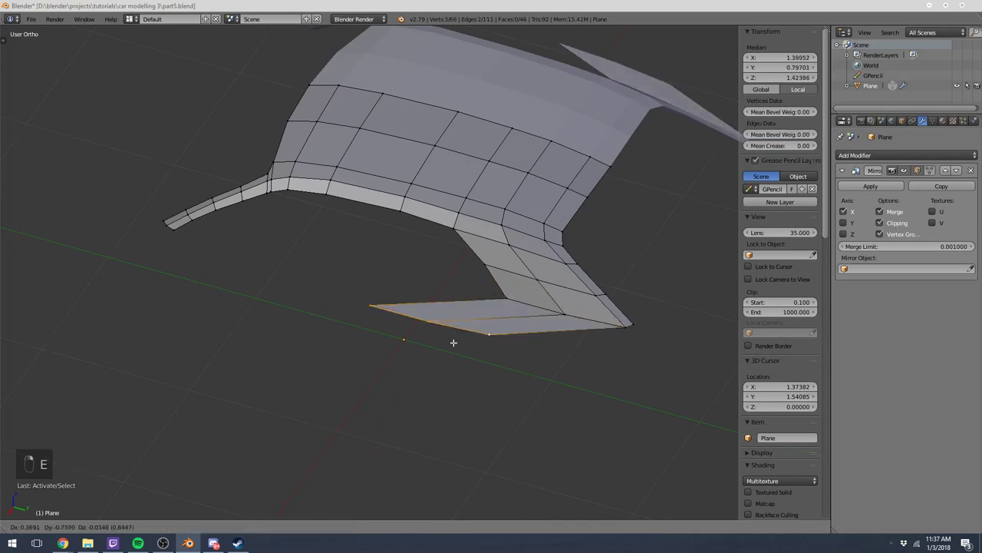
right_click(625, 377)
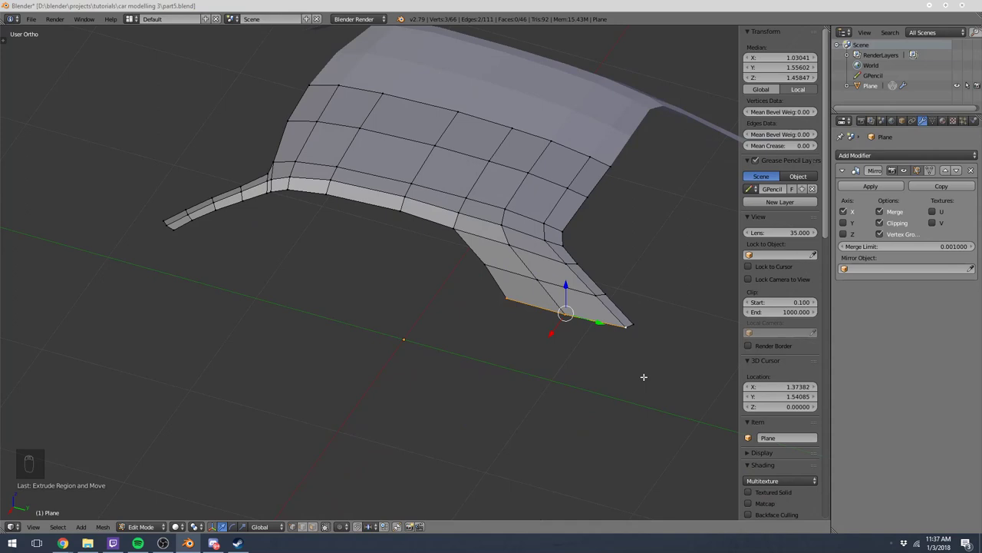
key(ctrl+z)
Orbit around the roof, inspect a few roof faces, then deselect everything.
middle_drag(654, 379, 512, 366)
middle_drag(309, 243, 405, 259)
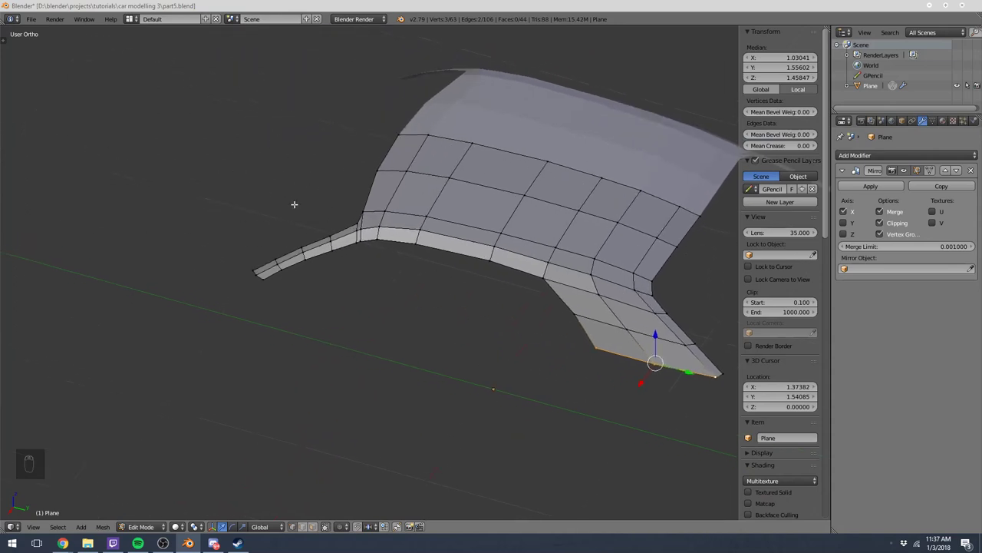
middle_drag(328, 274, 288, 253)
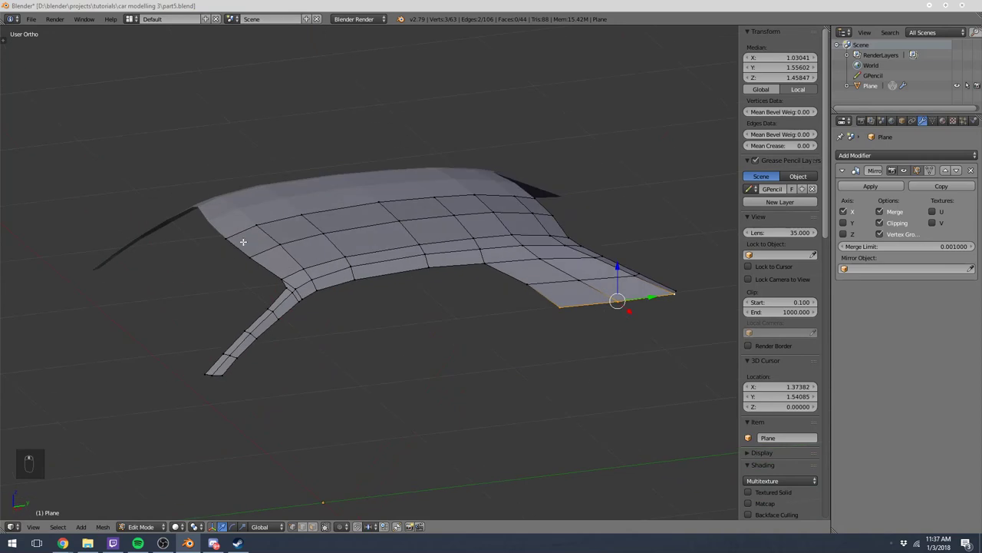
click(318, 230)
shift+click(408, 247)
shift+click(396, 223)
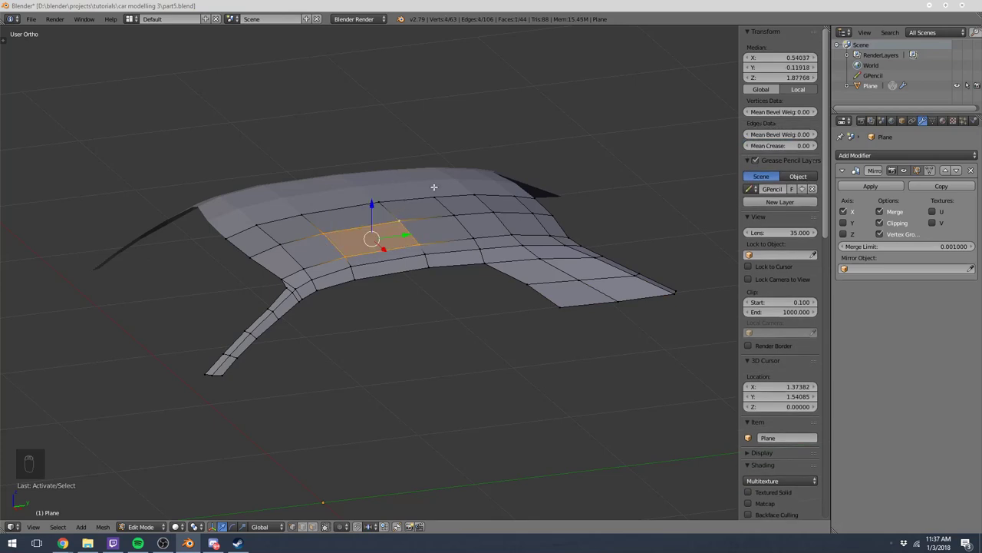
key(a)
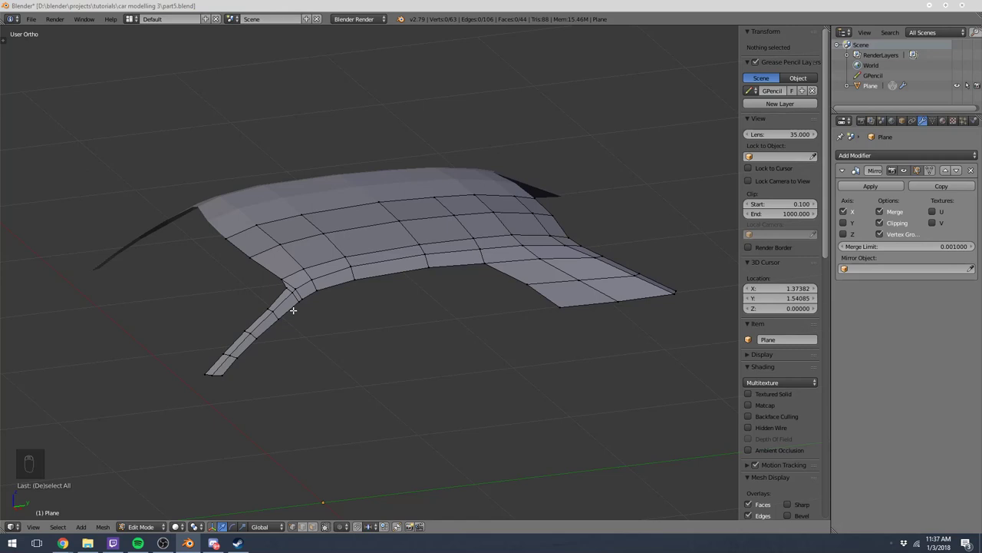
Sketch two freehand guide lines down from the roof edge in top view.
key(KP_3)
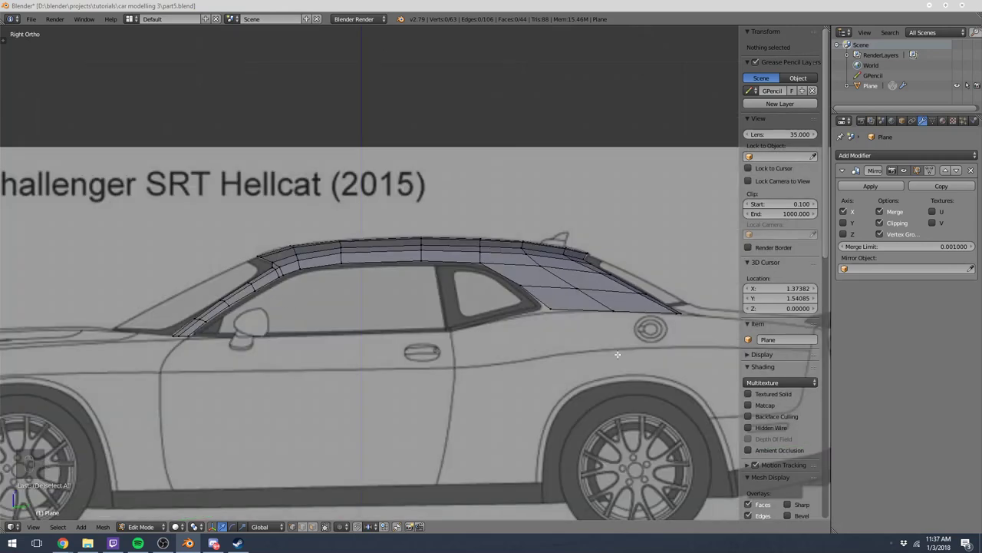
shift+middle_drag(567, 369, 458, 289)
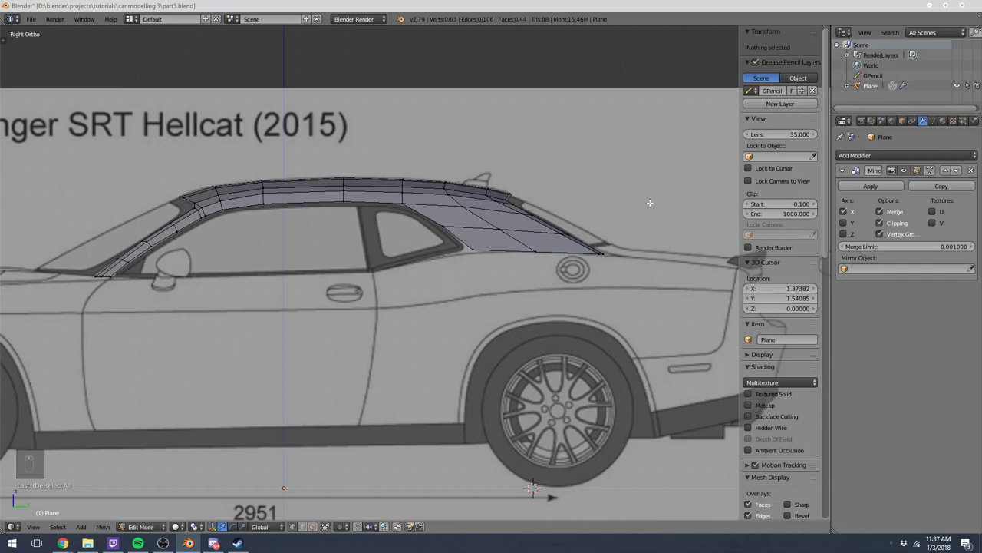
key(KP_7)
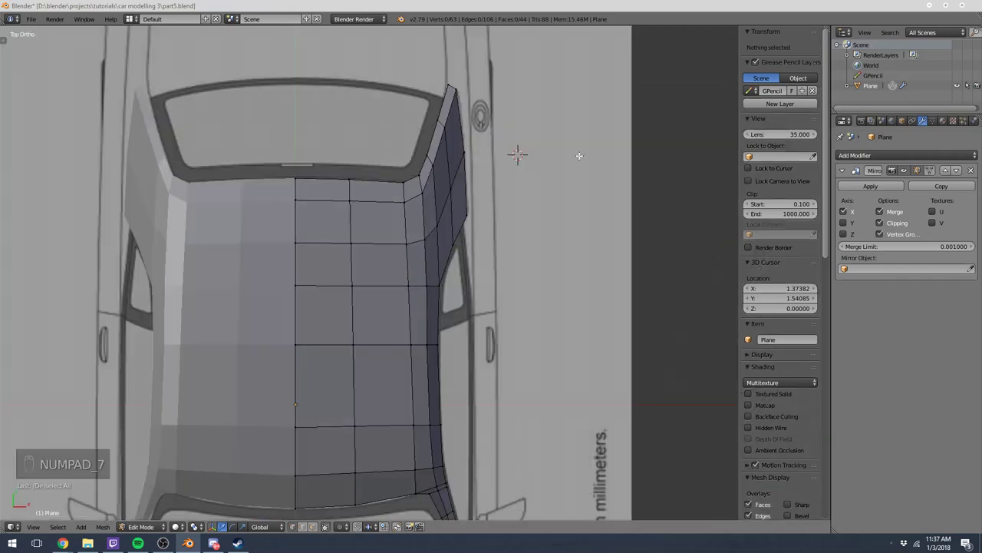
shift+scroll(581, 155, up, 4)
key(d)
drag(428, 150, 413, 239)
mouse_move(422, 151)
mouse_down()
mouse_move(435, 174)
mouse_move(445, 257)
mouse_move(444, 386)
mouse_move(439, 340)
mouse_move(451, 357)
mouse_up()
Sketch guides along the beltline and door in side view, then delete the sketch layer.
middle_drag(476, 380, 435, 300)
key(KP_3)
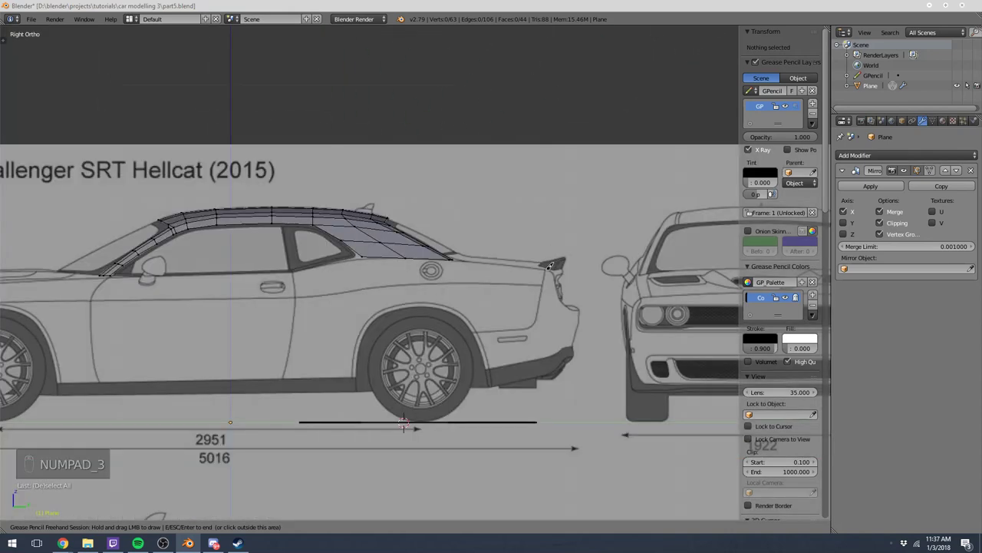
mouse_move(547, 269)
mouse_down()
mouse_move(500, 288)
mouse_move(412, 294)
mouse_move(320, 296)
mouse_move(295, 282)
mouse_move(298, 268)
mouse_move(389, 256)
mouse_move(547, 266)
mouse_up()
mouse_move(295, 281)
mouse_down()
mouse_move(299, 327)
mouse_move(284, 377)
mouse_move(121, 388)
mouse_move(89, 372)
mouse_move(91, 307)
mouse_move(113, 268)
mouse_move(307, 270)
mouse_up()
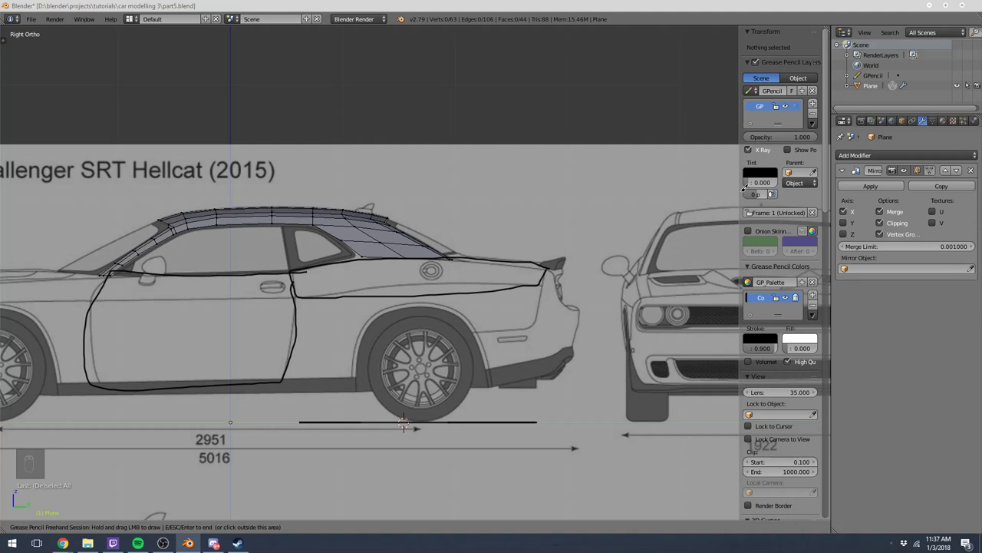
key(Escape)
click(813, 113)
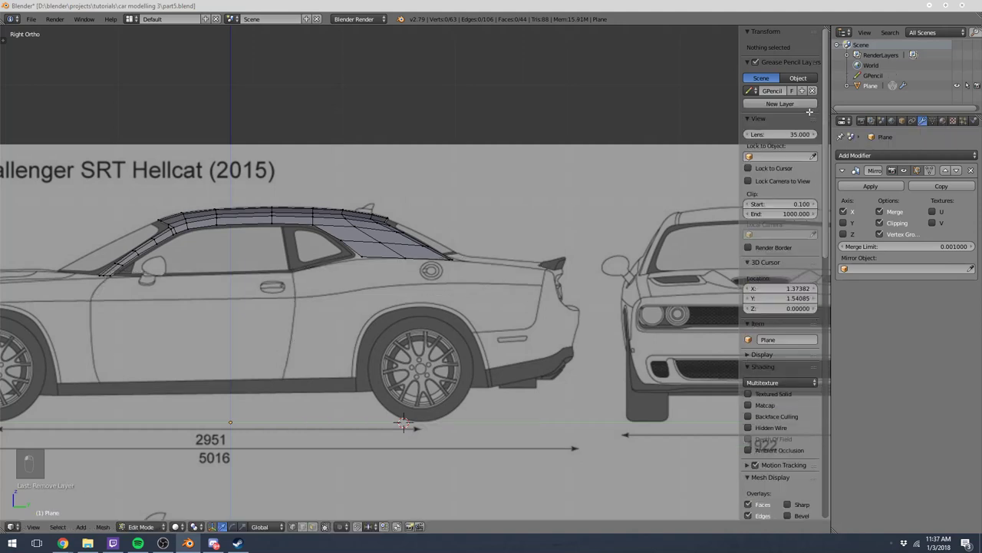
Select the pillar's outer edge from top to bottom vertex in top view.
scroll(332, 214, up, 1)
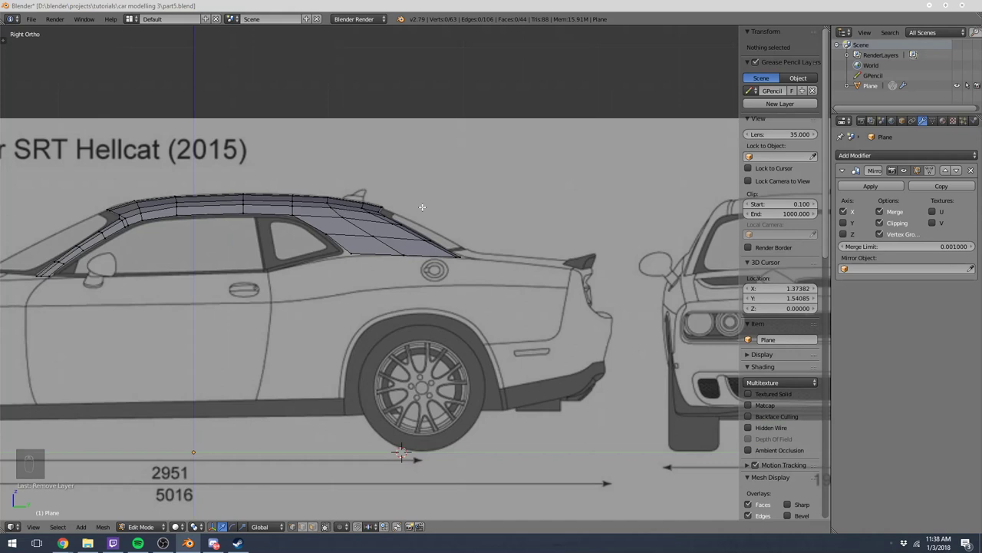
middle_drag(416, 206, 461, 253)
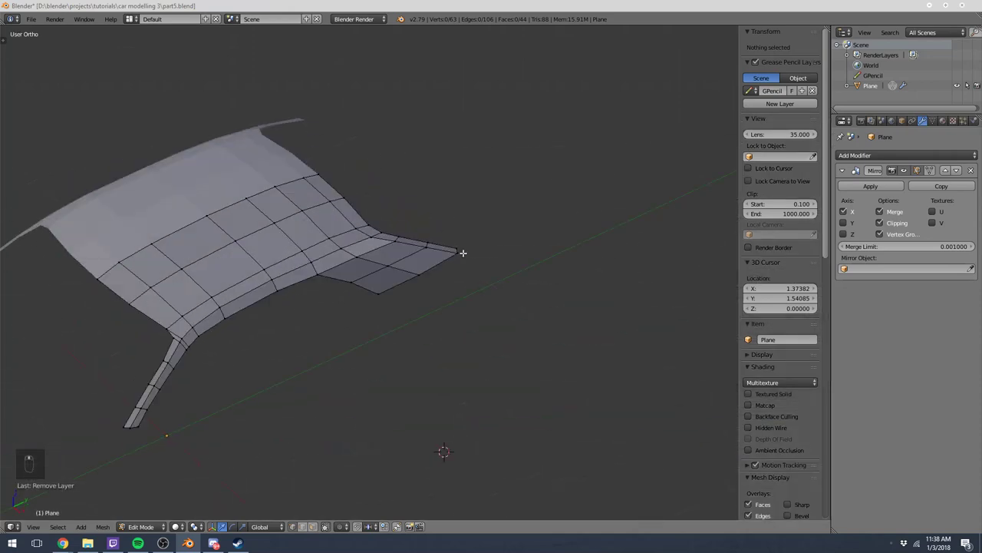
key(KP_7)
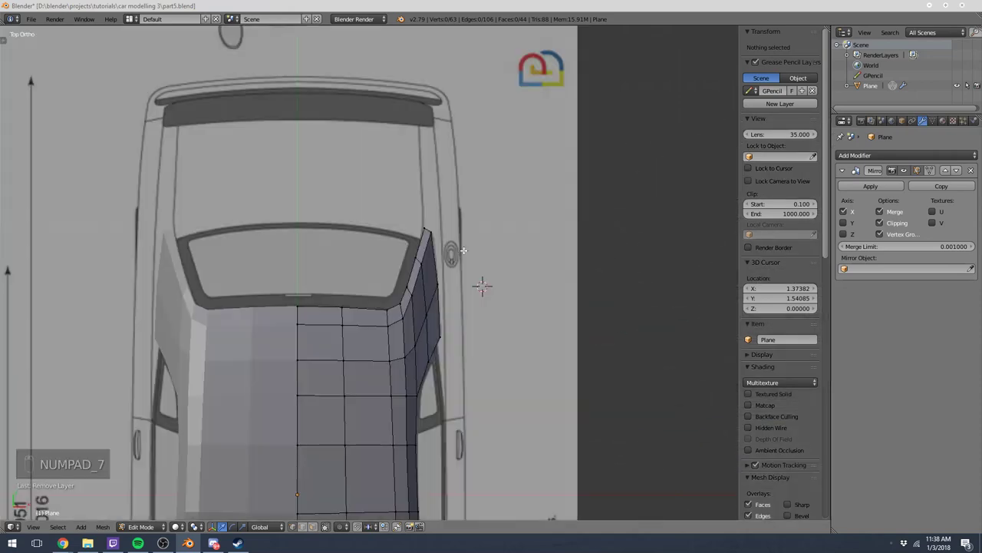
scroll(463, 250, up, 3)
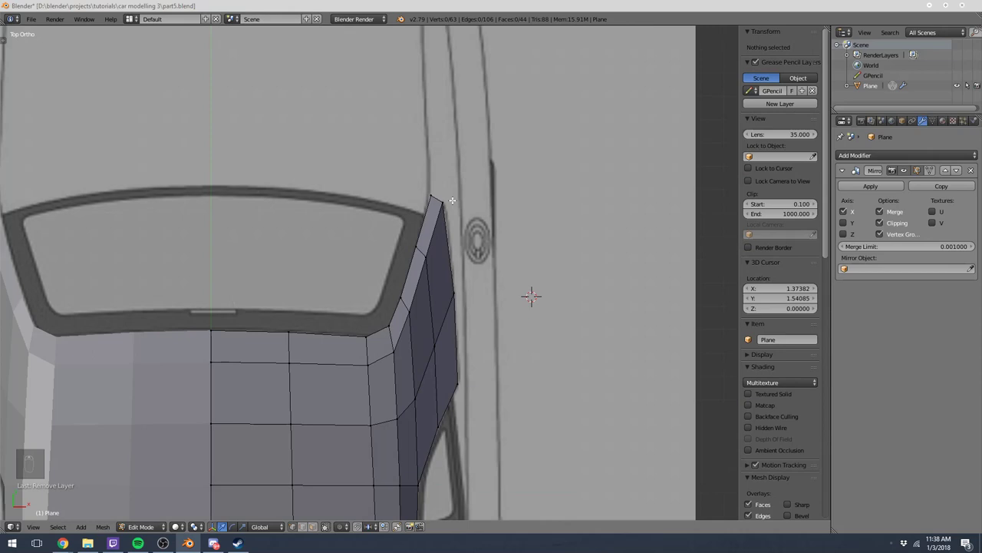
right_click(449, 201)
shift+right_click(469, 377)
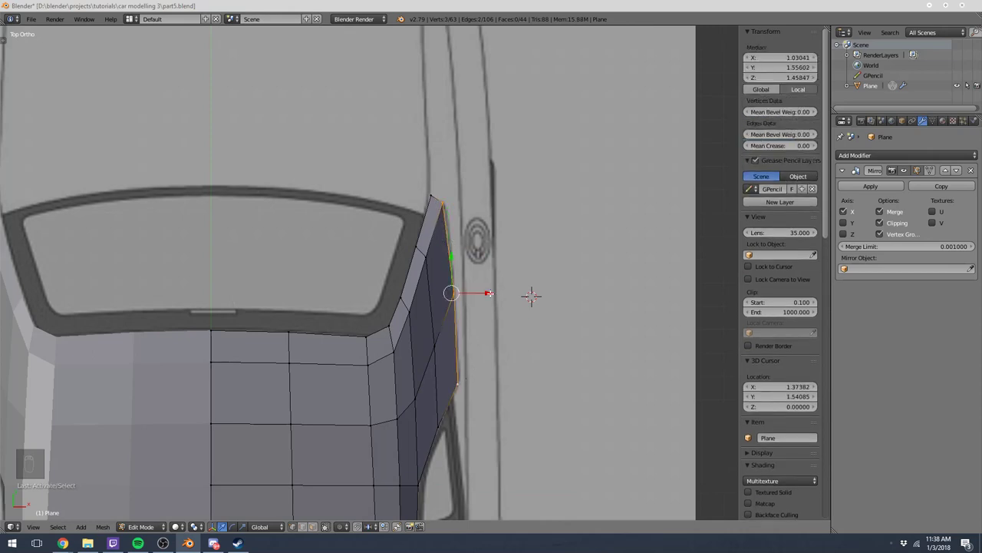
Extrude the pillar's outer edge sideways along X into a narrow strip.
key(e)
right_click(491, 291)
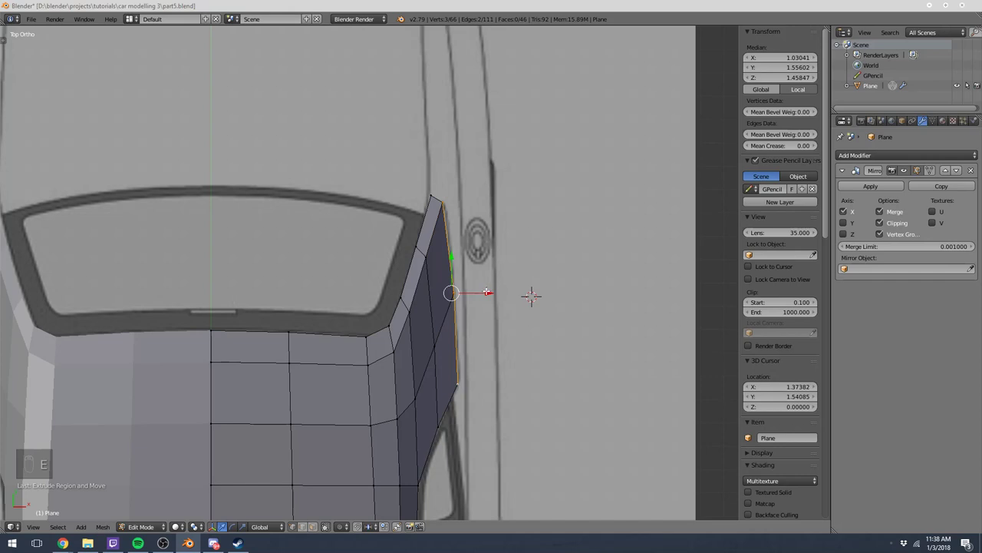
key(ctrl+z)
key(e)
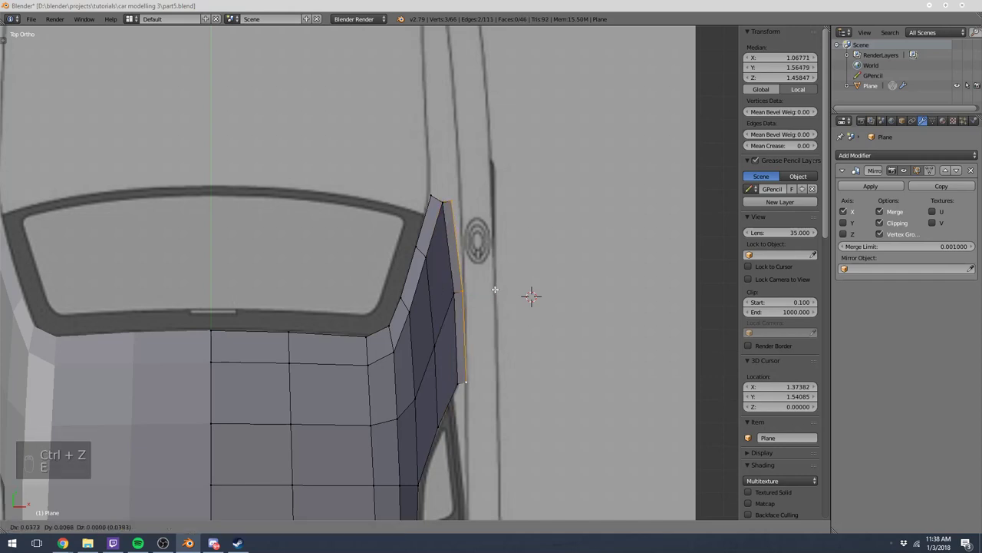
key(x)
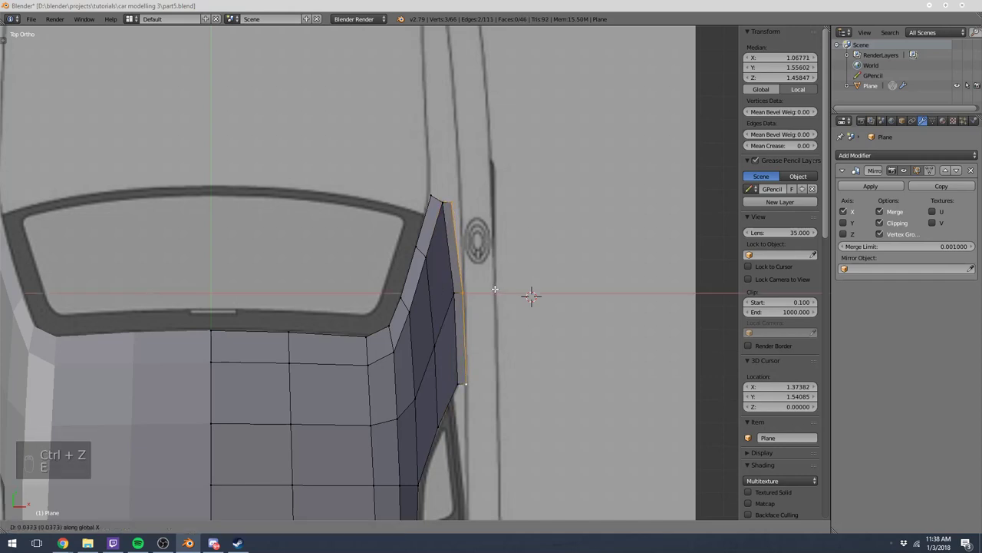
click(495, 290)
Move the new edge's top vertex sideways along X to fit the blueprint.
right_click(459, 293)
right_click(454, 202)
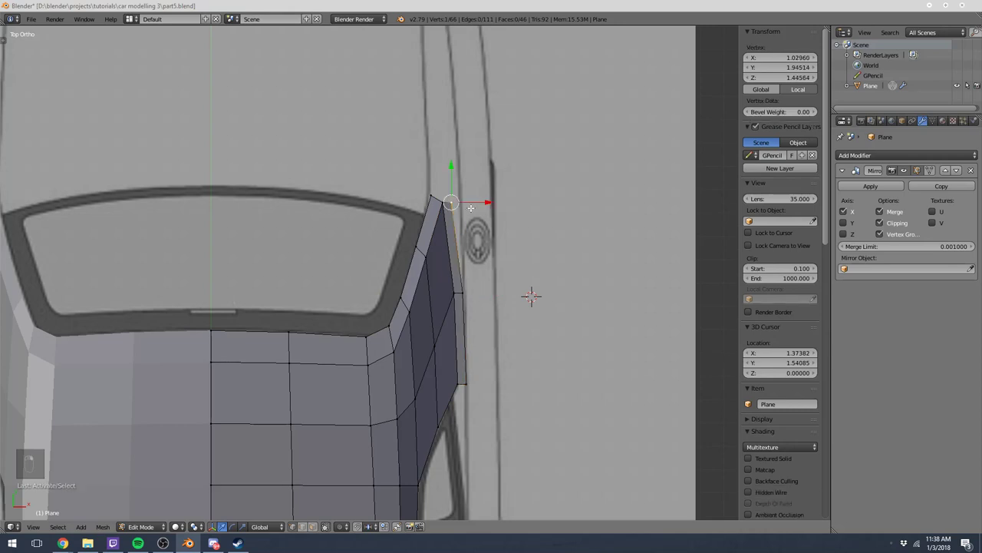
key(g)
key(x)
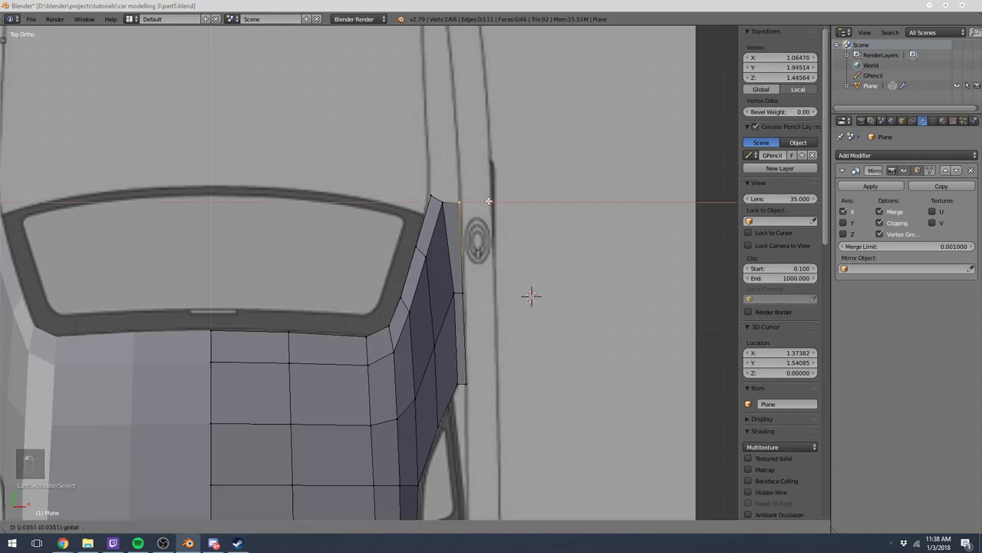
click(489, 200)
key(a)
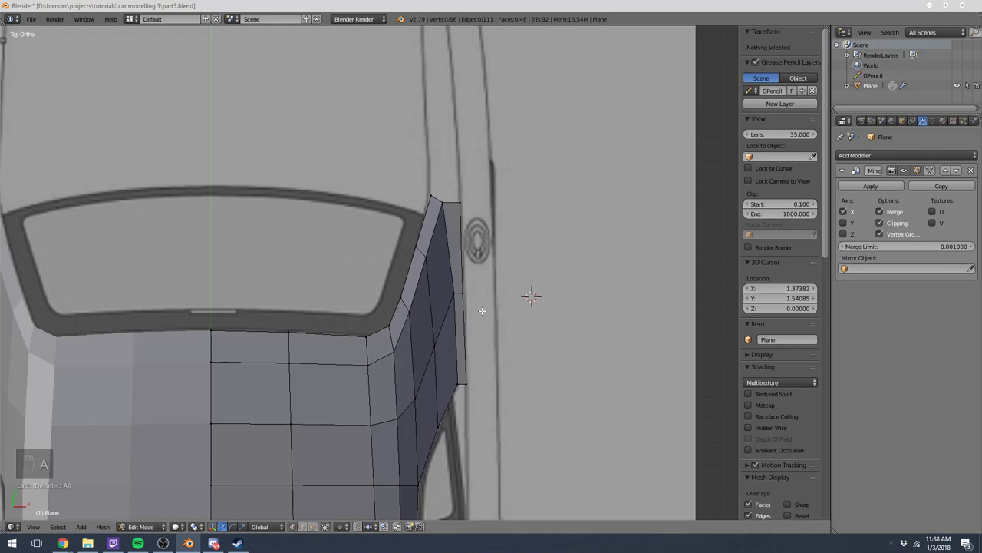
Lower the rear flap's corner vertex slightly to Z 1.45120 in Right view.
key(KP_3)
middle_drag(427, 232, 432, 230)
key(KP_3)
scroll(487, 213, up, 4)
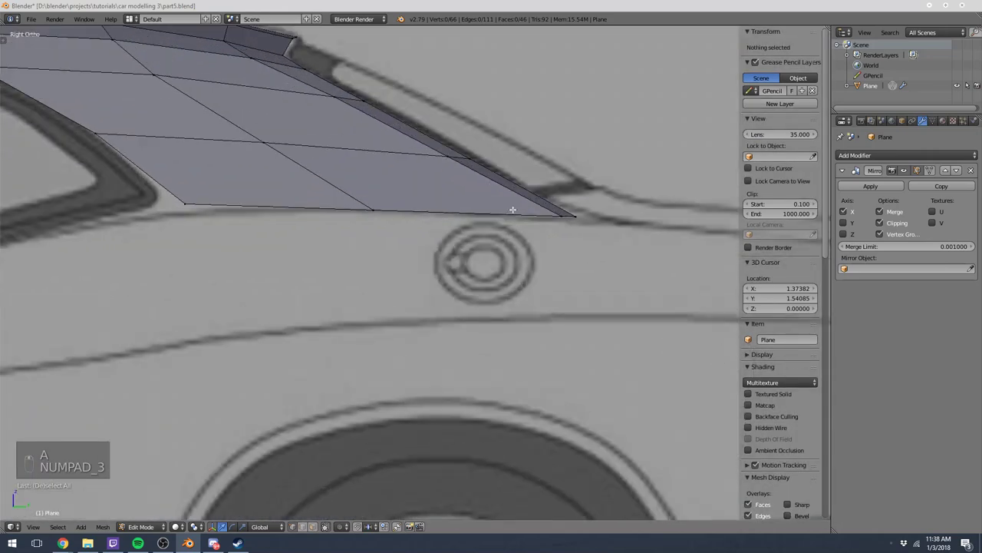
shift+middle_drag(450, 197, 514, 182)
middle_drag(398, 212, 457, 287)
right_click(440, 216)
key(KP_3)
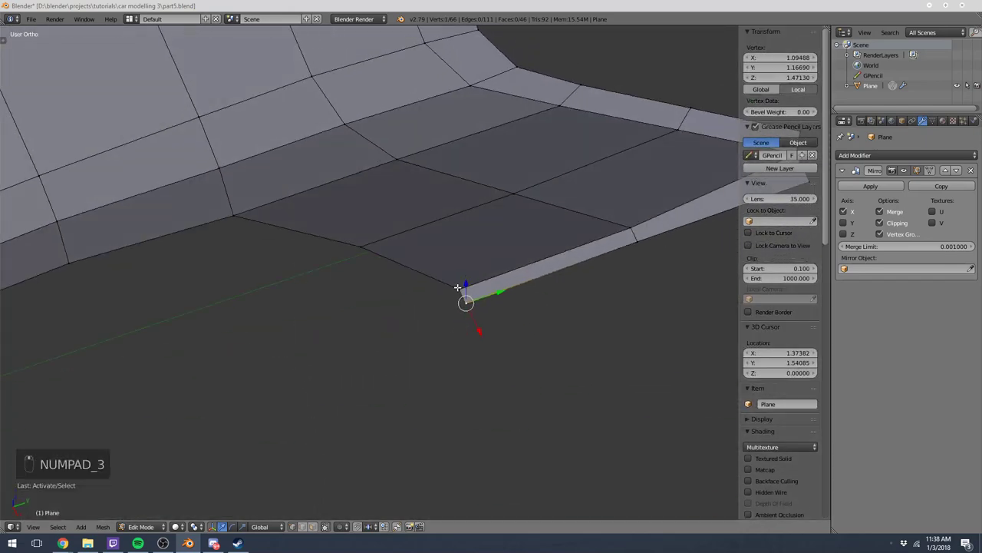
key(KP_3)
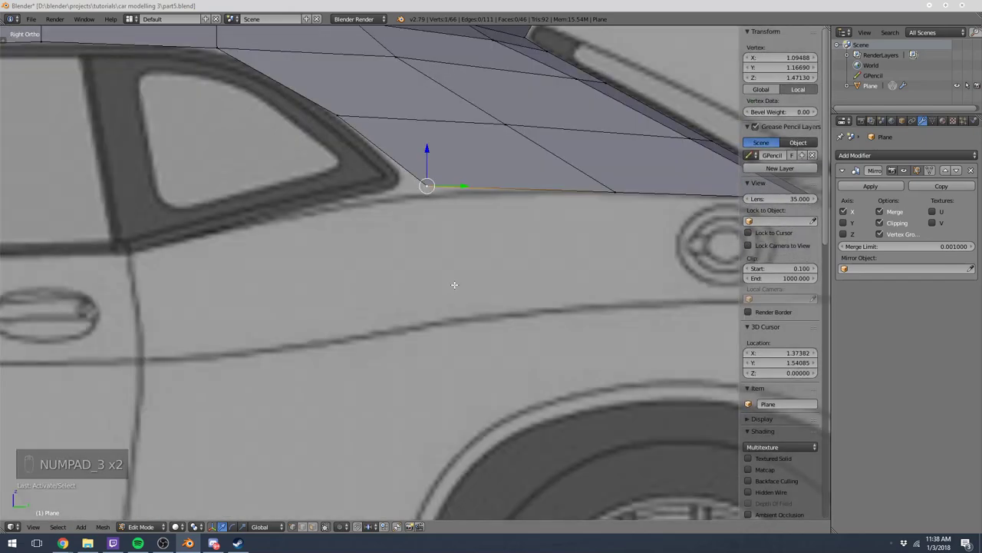
key(g)
click(484, 261)
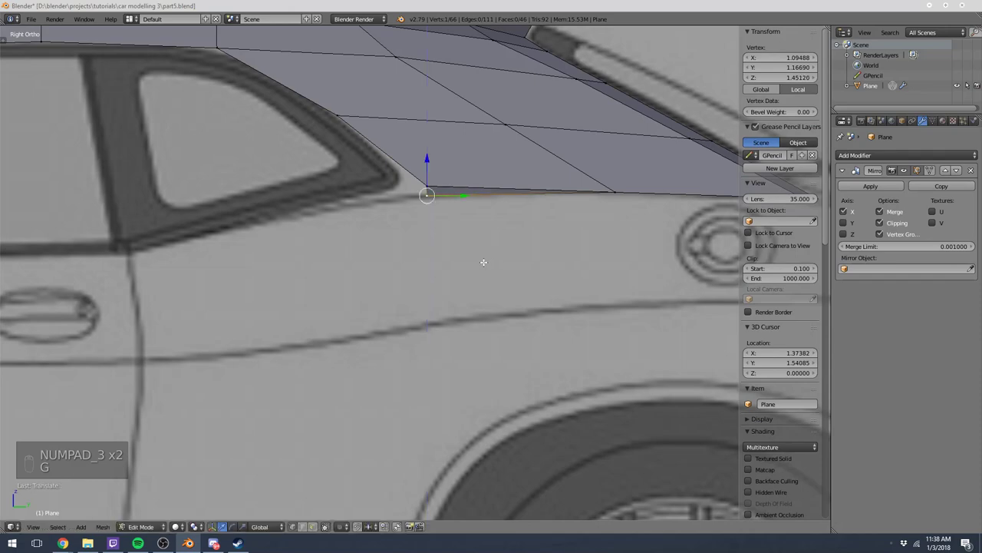
Clear the selection and compare the top and side blueprints around the rear deck.
ctrl+scroll(469, 259, down, 5)
key(a)
middle_drag(469, 259, 566, 318)
key(KP_7)
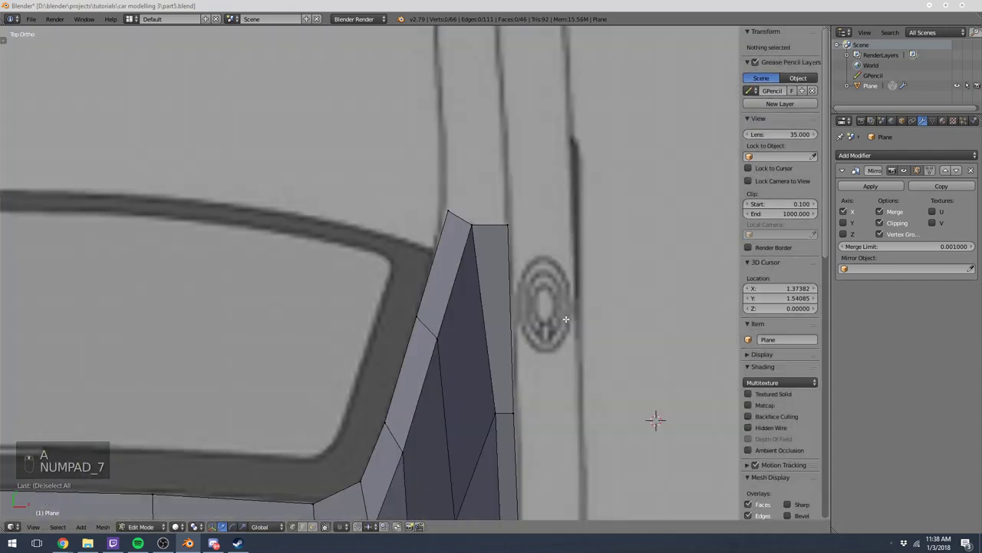
scroll(524, 289, down, 8)
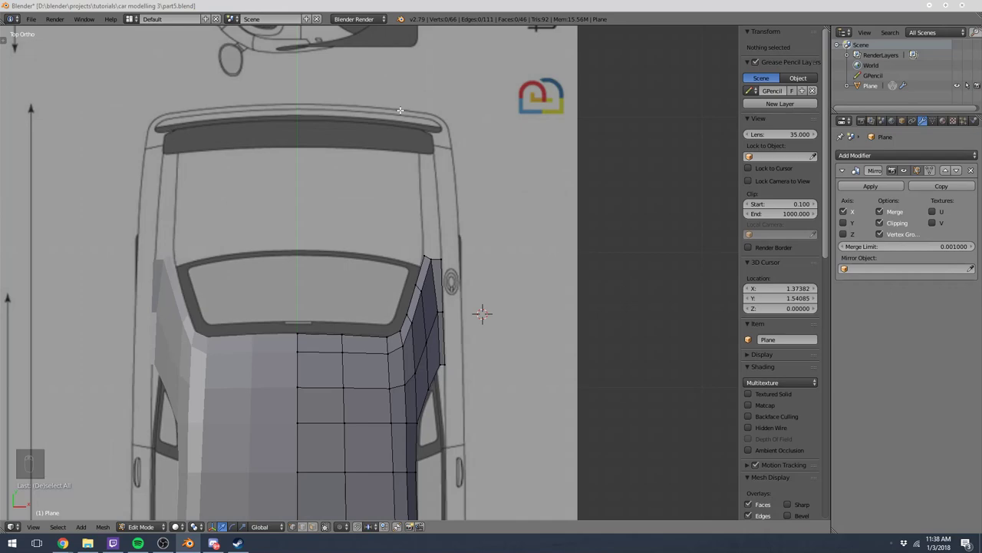
key(KP_3)
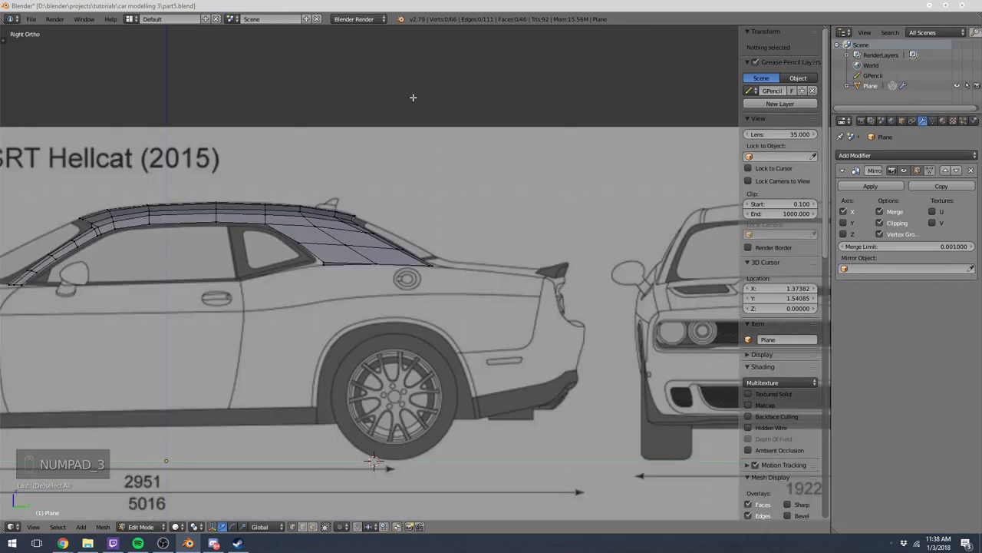
key(KP_7)
key(KP_3)
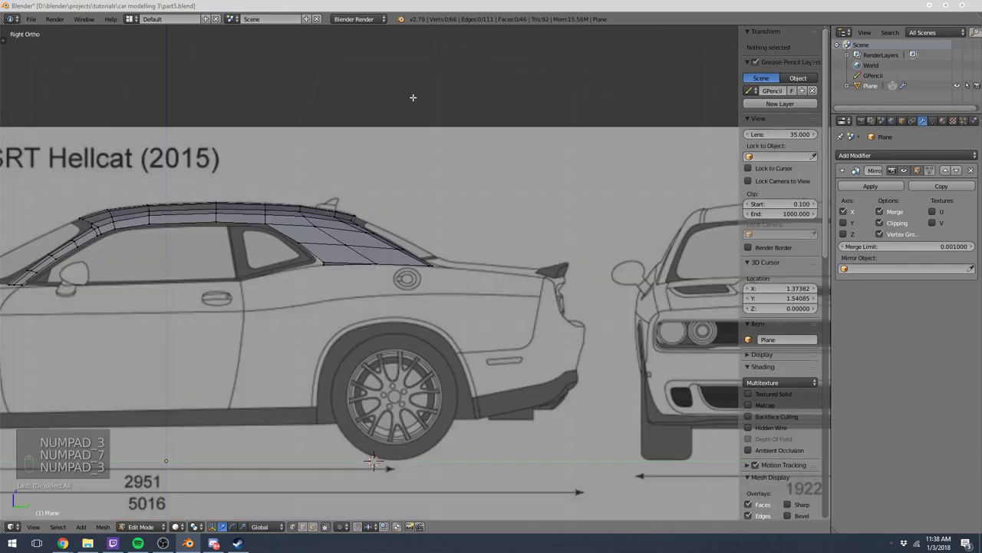
key(KP_7)
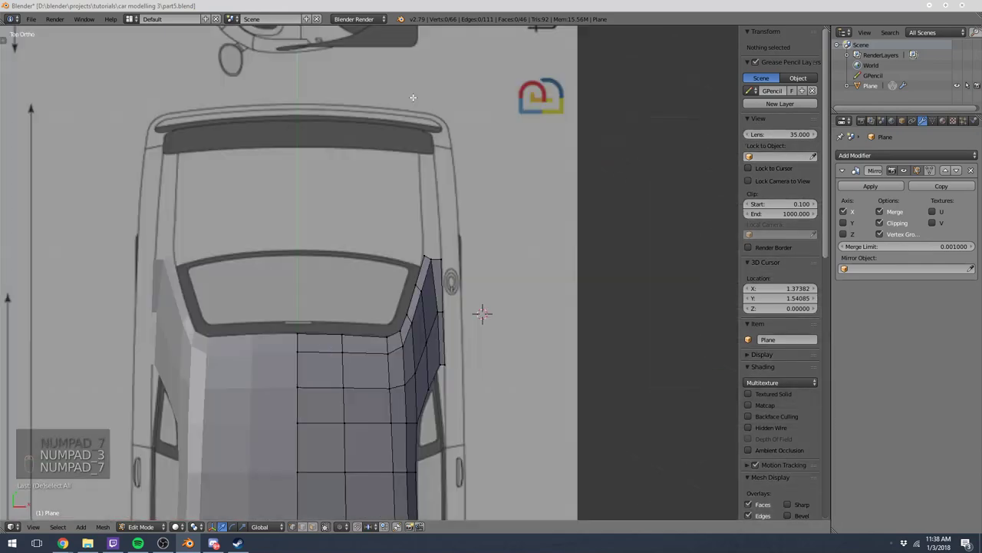
key(KP_3)
key(KP_7)
scroll(441, 200, up, 5)
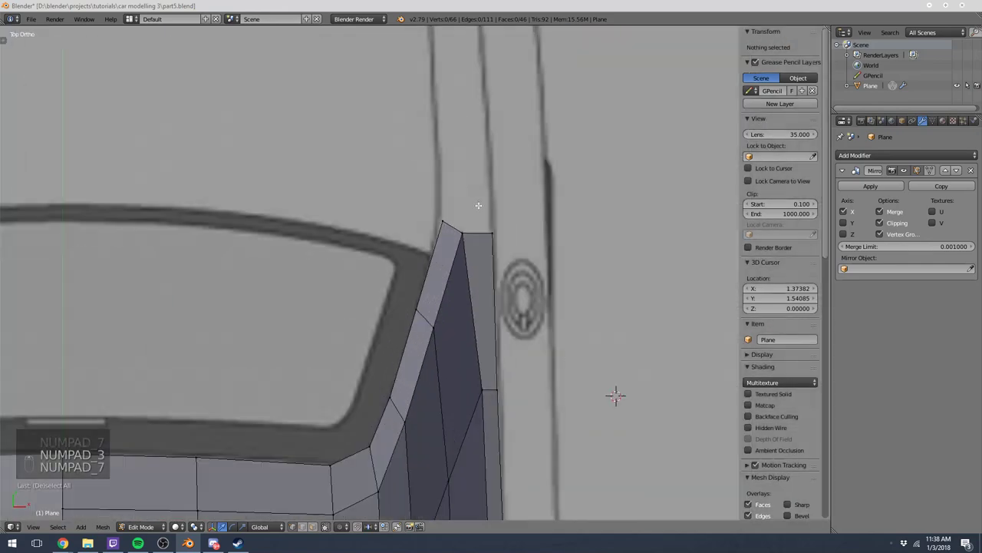
Extrude the pillar strip's rear corner back toward the spoiler in X-ray top view.
right_click(445, 221)
scroll(443, 190, down, 3)
shift+scroll(443, 190, up, 5)
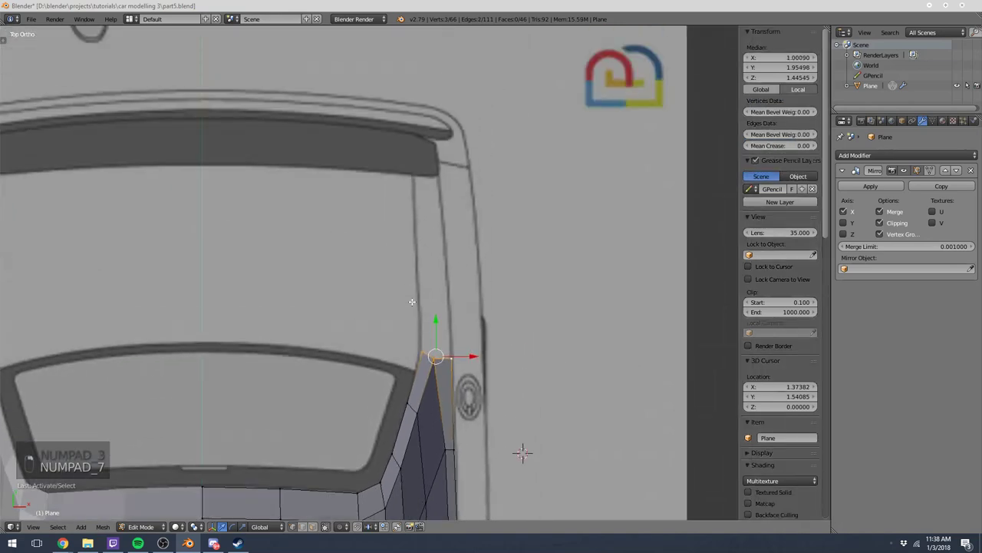
key(e)
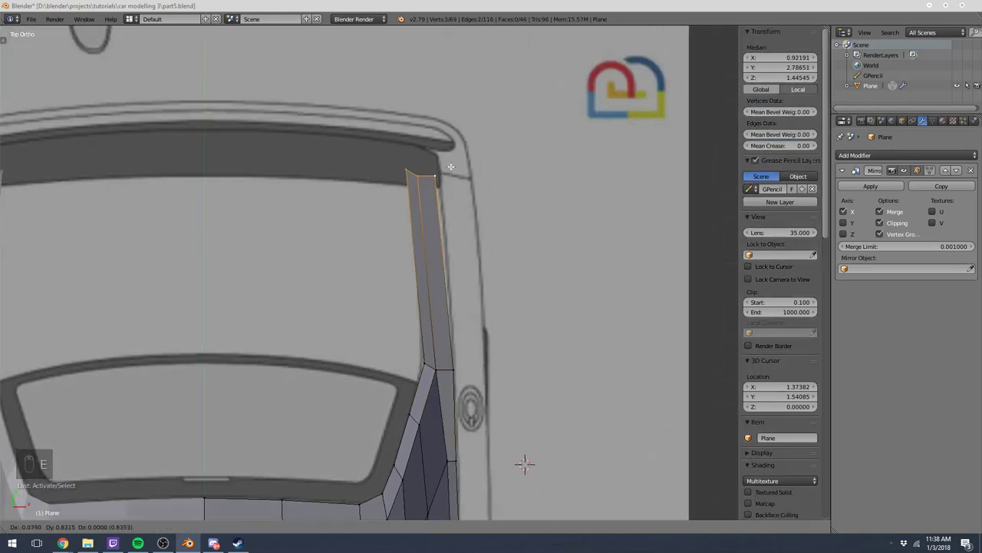
click(453, 164)
key(z)
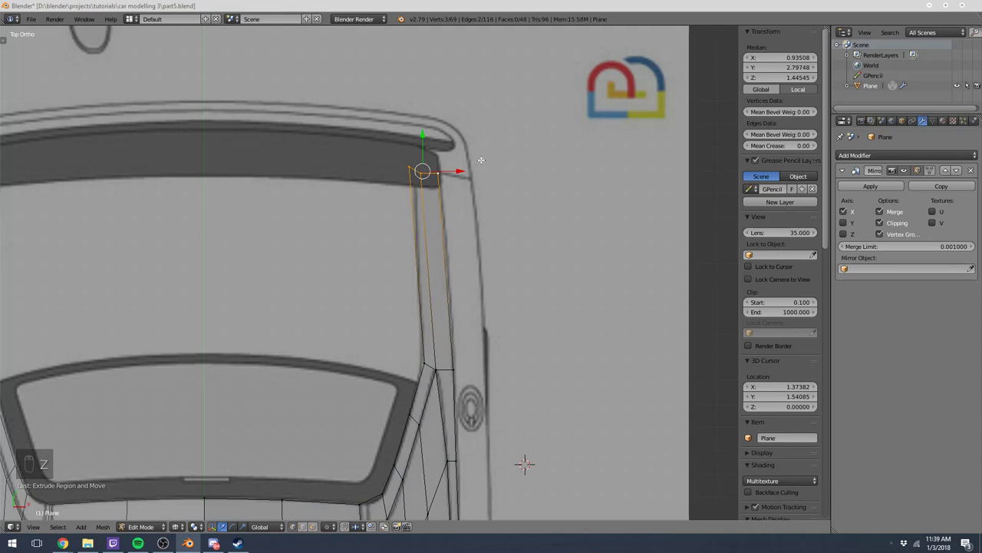
scroll(481, 159, down, 3)
Lower the new strip end vertically onto the deck line in side view.
key(KP_3)
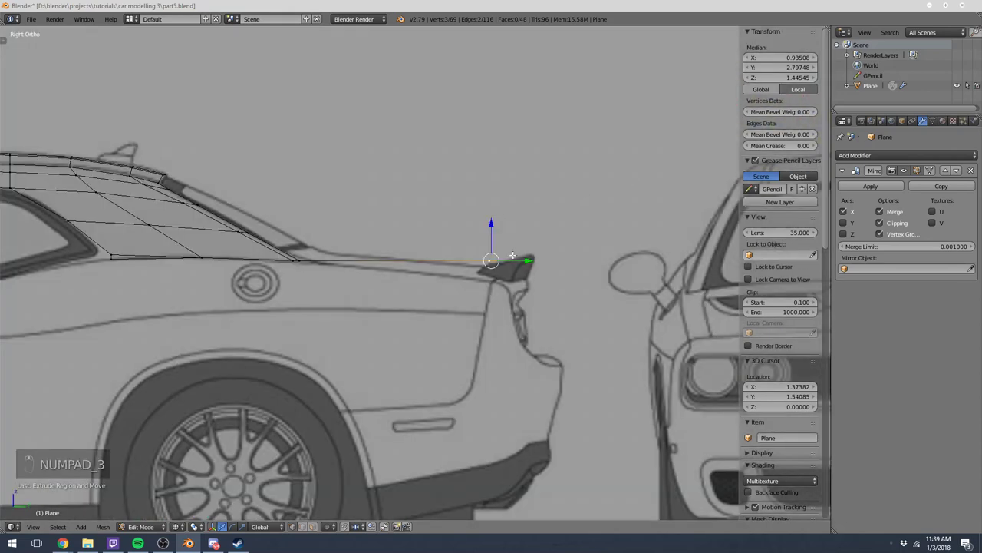
key(g)
key(z)
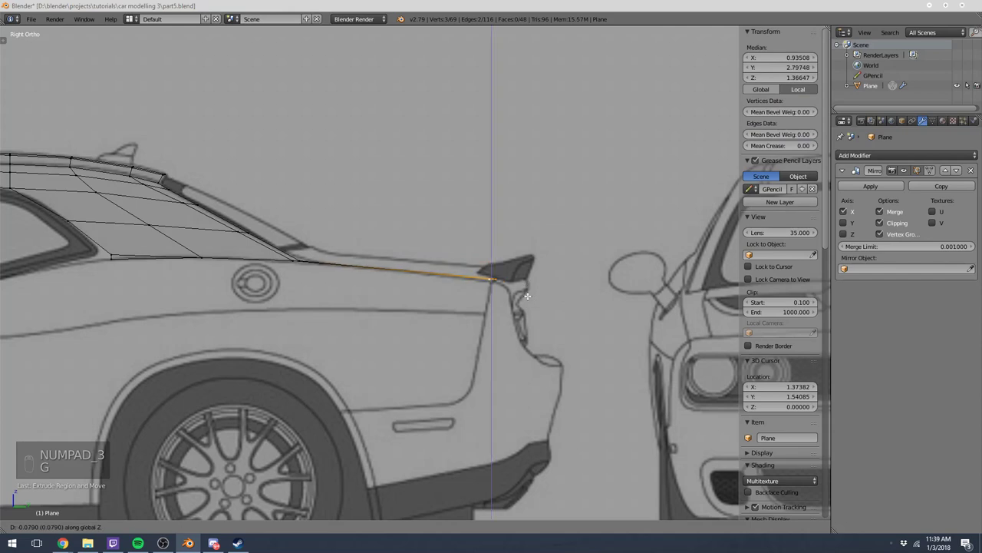
click(520, 288)
Slide one end corner along its edge to sit on the top-view blueprint outline.
key(KP_7)
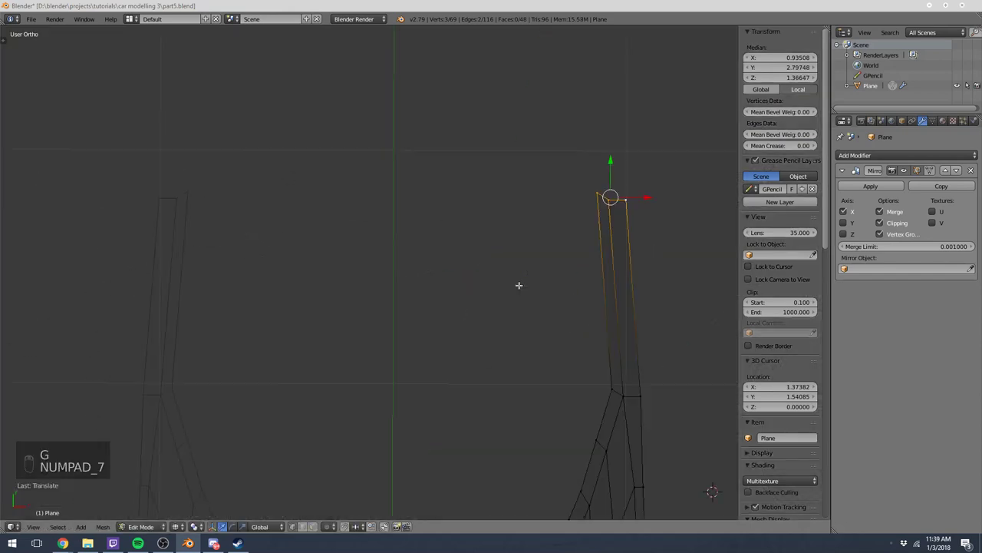
scroll(528, 274, up, 4)
click(456, 293)
key(g)
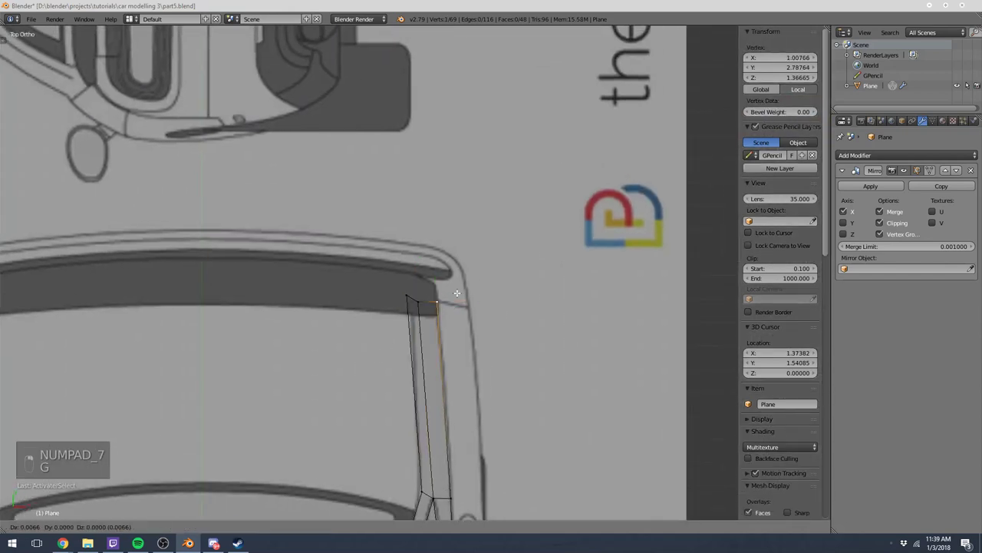
key(g)
click(407, 296)
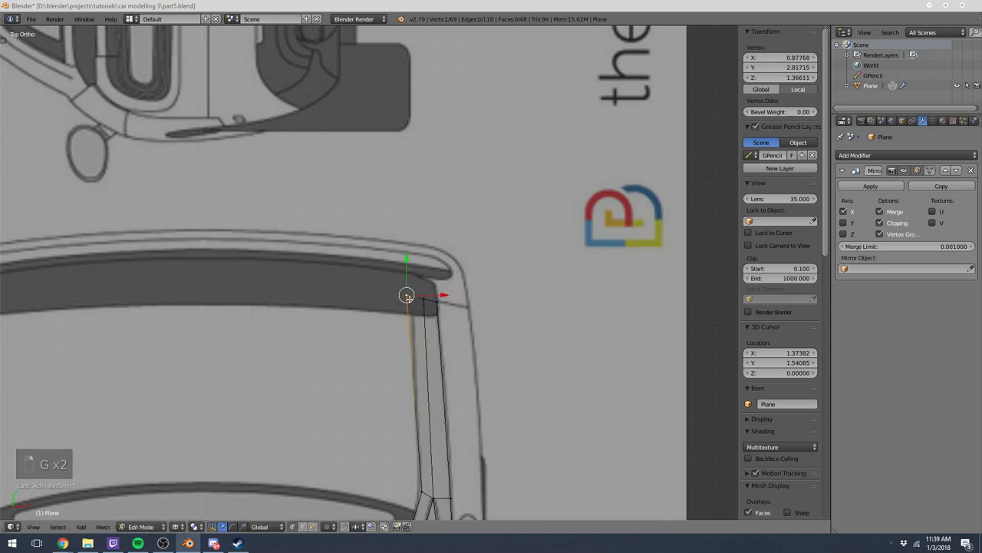
key(g)
click(421, 305)
key(Tab)
key(Tab)
Nudge the other end corner back onto the trunk outline.
right_click(435, 299)
scroll(444, 294, up, 3)
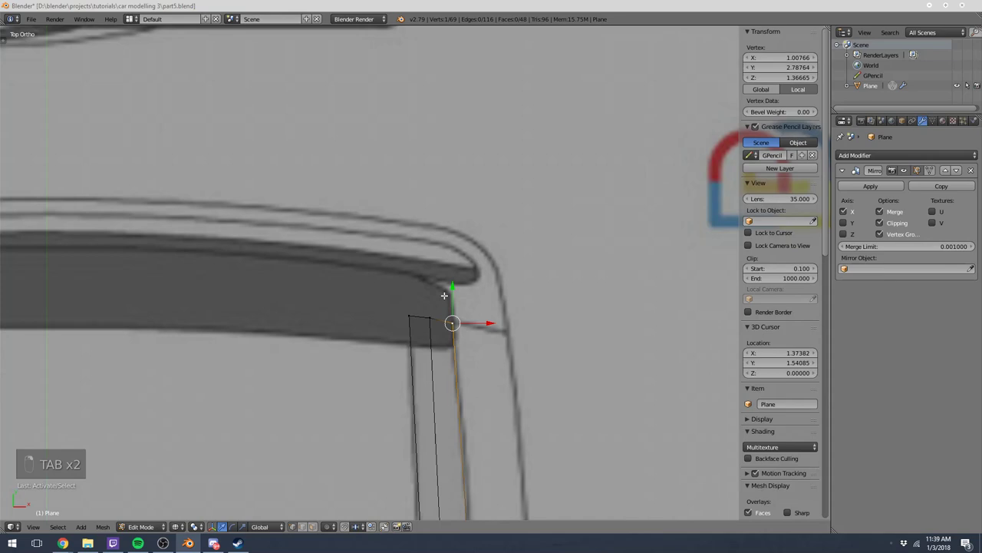
drag(452, 287, 451, 280)
scroll(491, 302, down, 3)
scroll(491, 302, up, 3)
scroll(330, 326, down, 3)
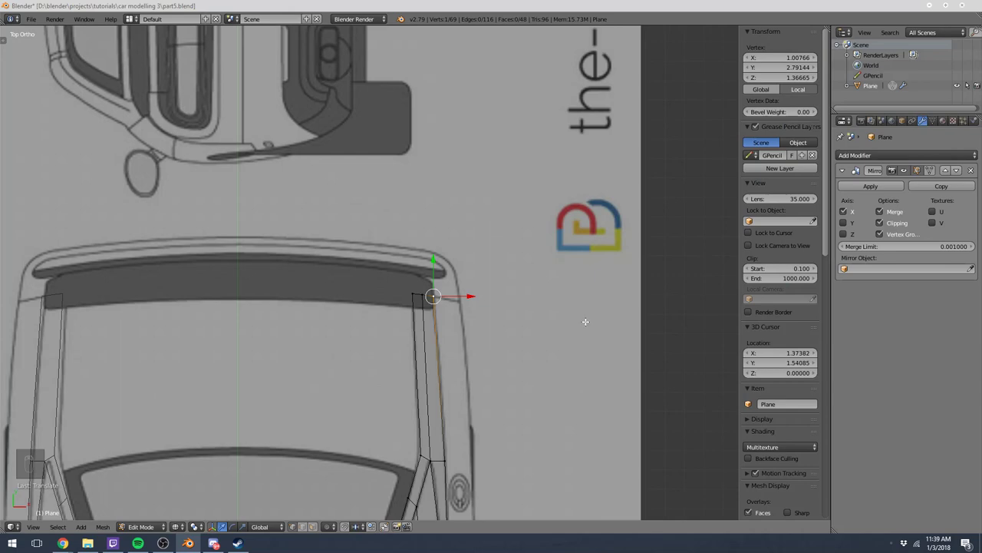
Box-select the strip's end edge and set its height to median Z 1.36361 on the trunk line.
key(KP_3)
scroll(571, 328, up, 5)
key(a)
key(a)
key(b)
drag(330, 261, 413, 334)
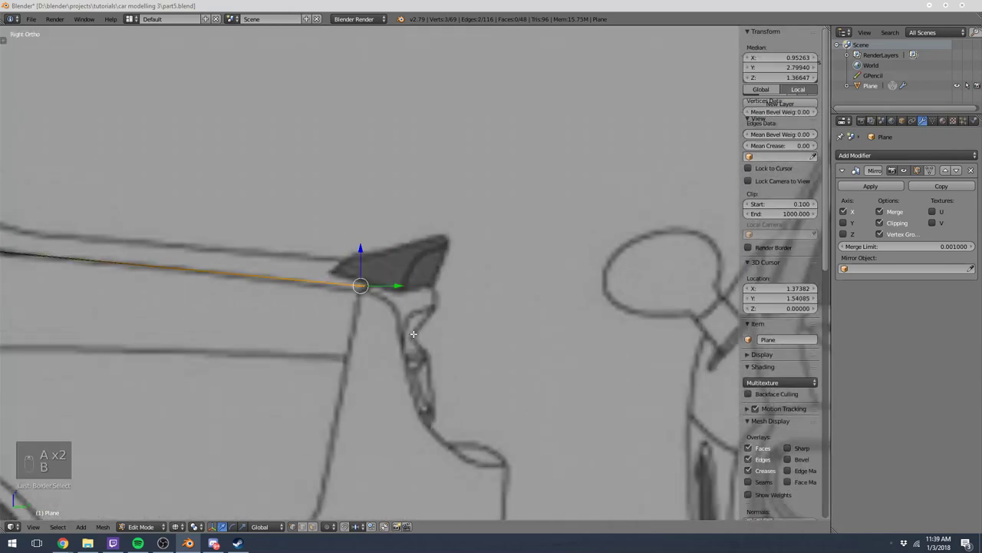
key(g)
key(z)
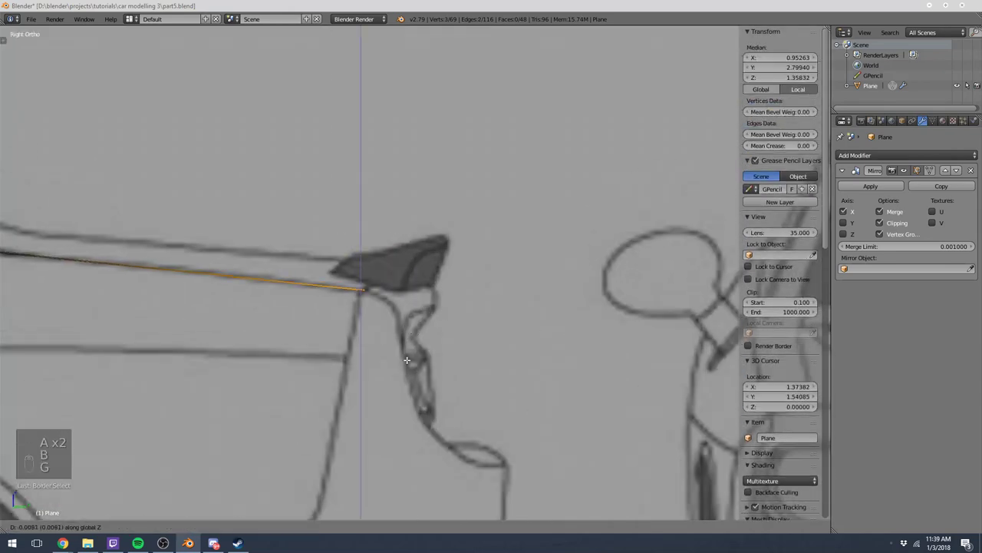
click(398, 341)
key(g)
click(394, 340)
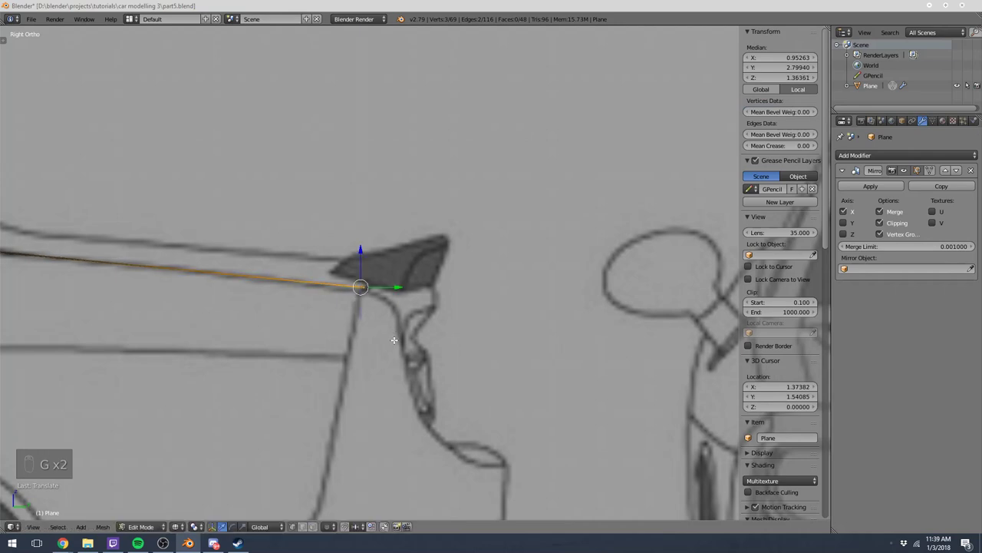
scroll(394, 340, down, 6)
scroll(491, 271, up, 3)
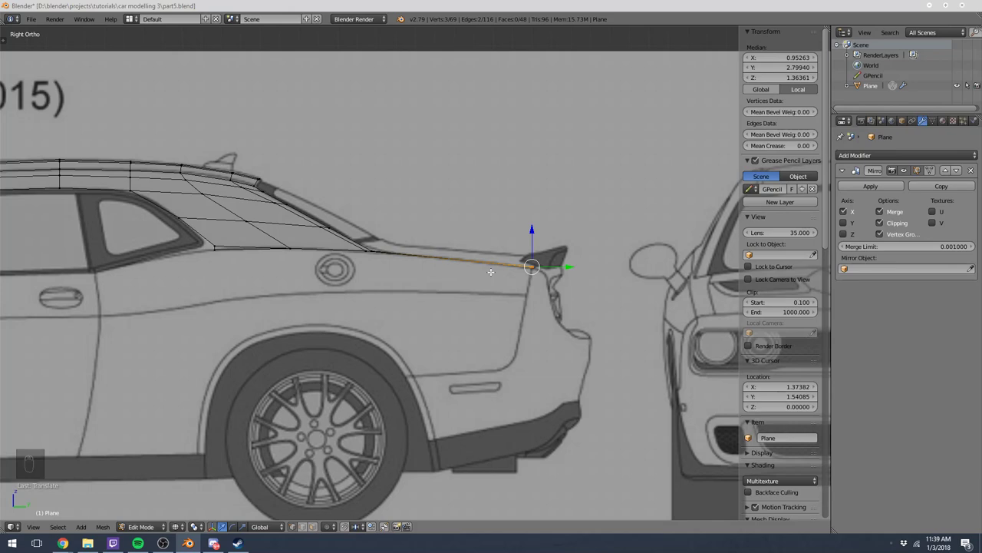
Check the new trunk strip from the back view and the top view.
key(ctrl+KP_1)
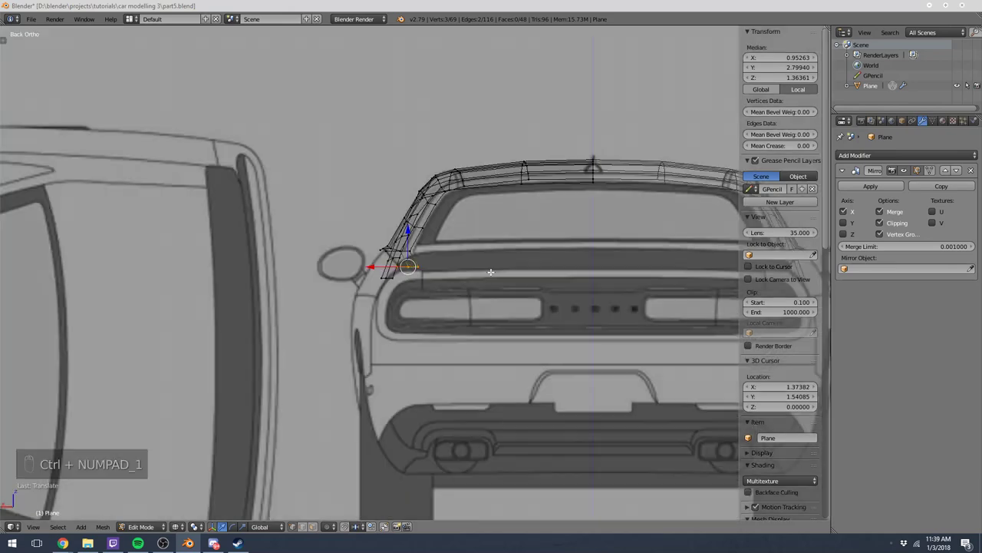
scroll(545, 233, up, 5)
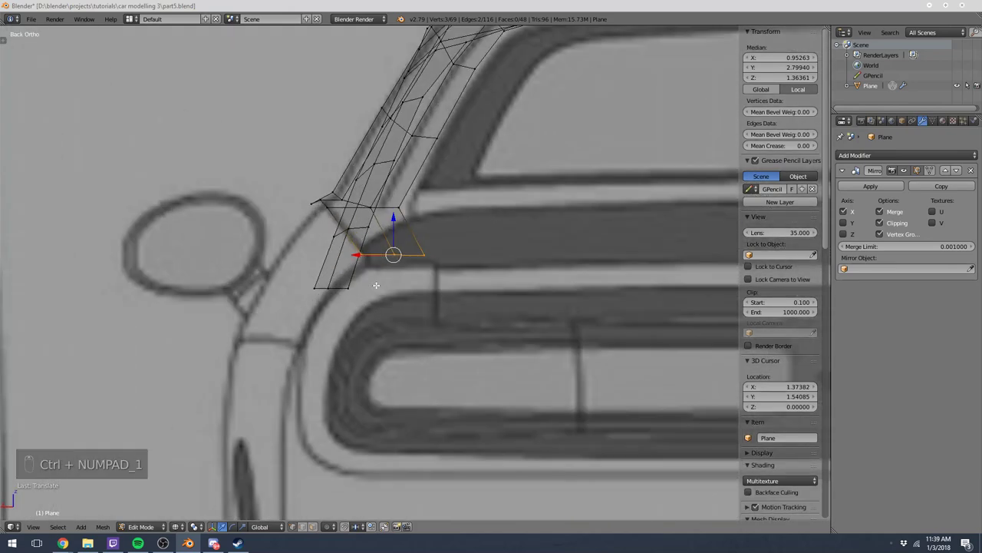
scroll(420, 313, down, 3)
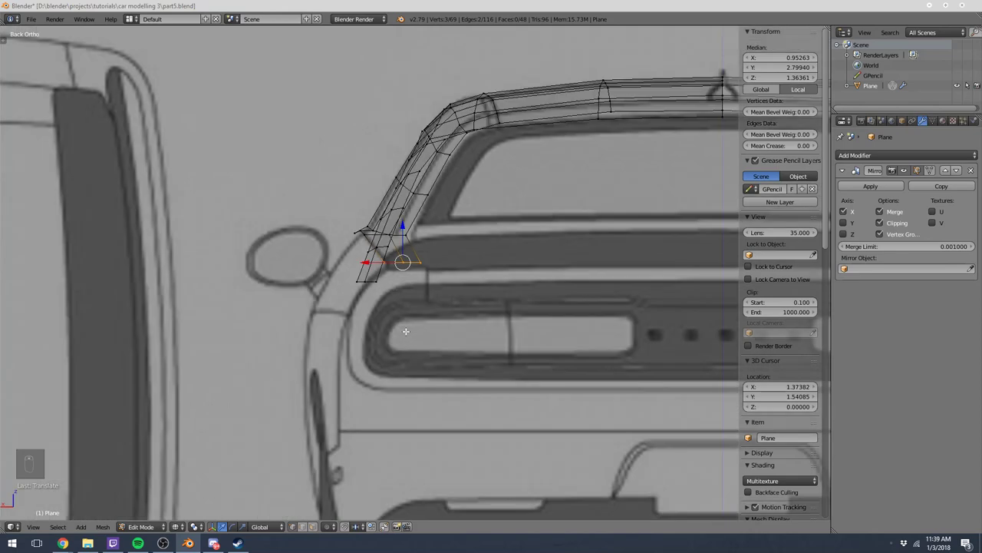
key(KP_7)
scroll(476, 360, down, 3)
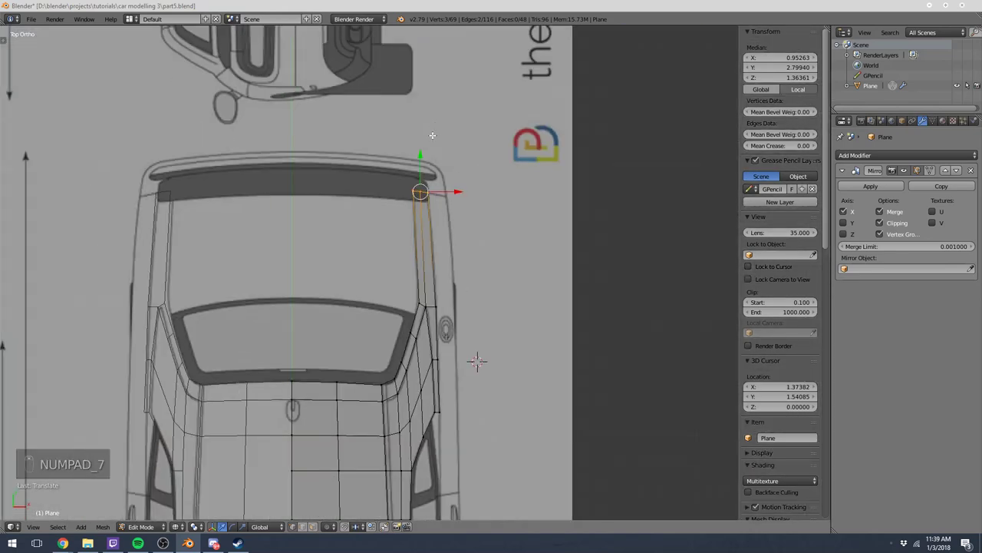
Switch the body mesh back to solid shading and deselect everything.
key(Tab)
key(Tab)
shift+middle_drag(434, 330, 434, 176)
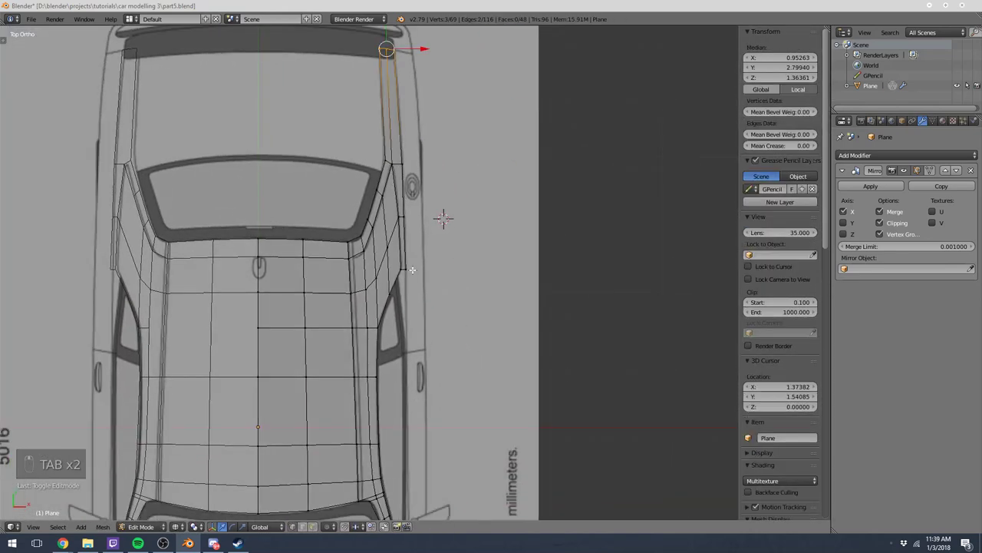
scroll(413, 274, up, 4)
key(a)
key(a)
key(a)
key(z)
scroll(428, 291, down, 4)
key(a)
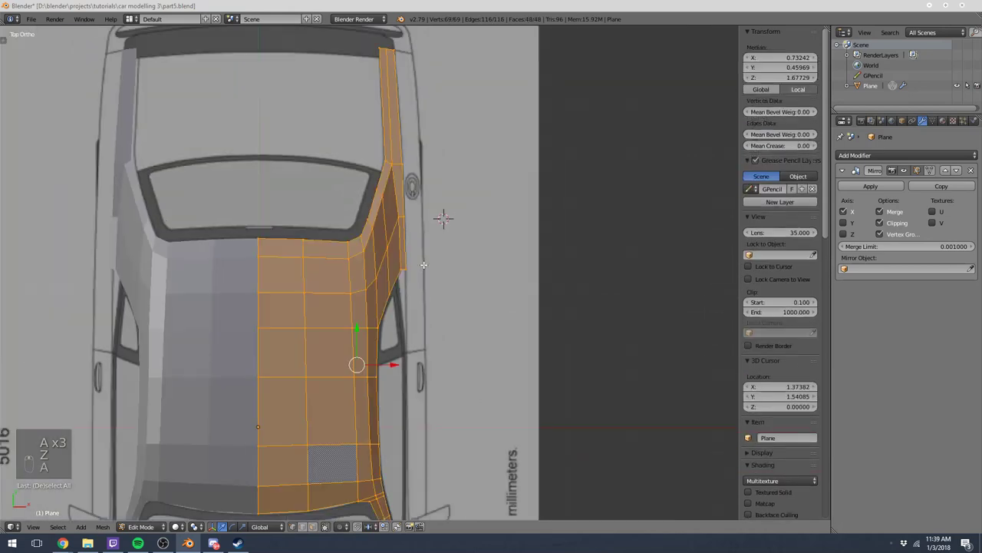
key(a)
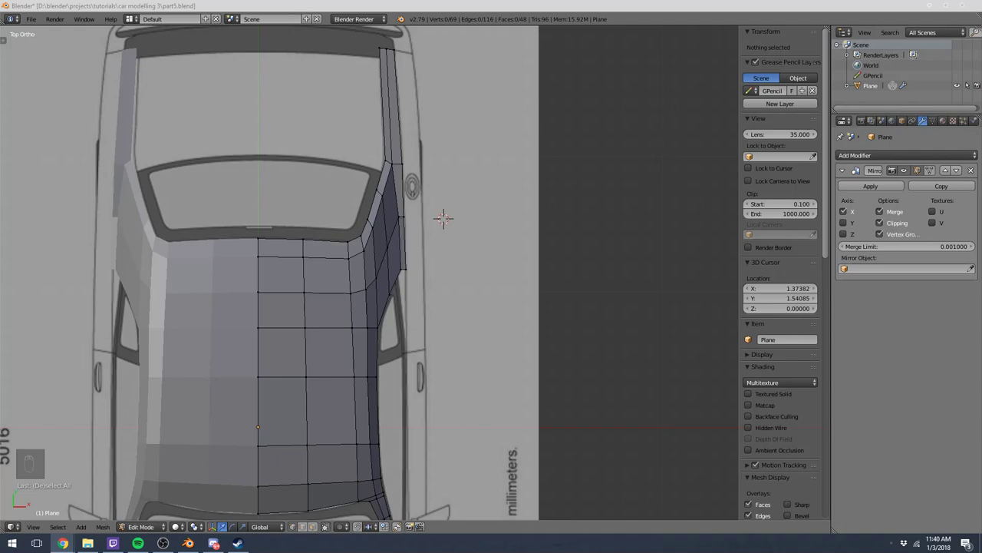
key(alt+Tab)
click(438, 158)
ctrl+scroll(528, 428, up, 1)
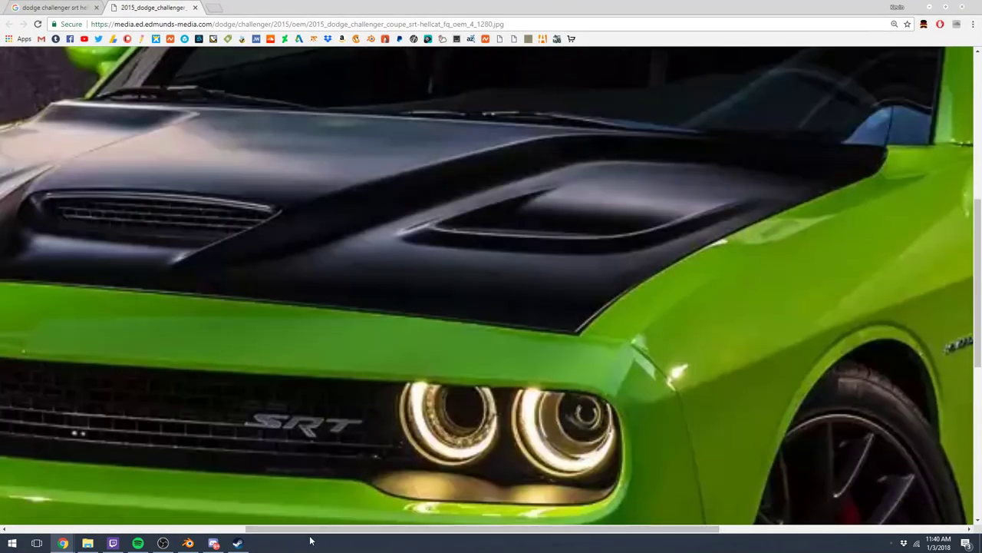
drag(315, 529, 603, 528)
scroll(694, 273, up, 3)
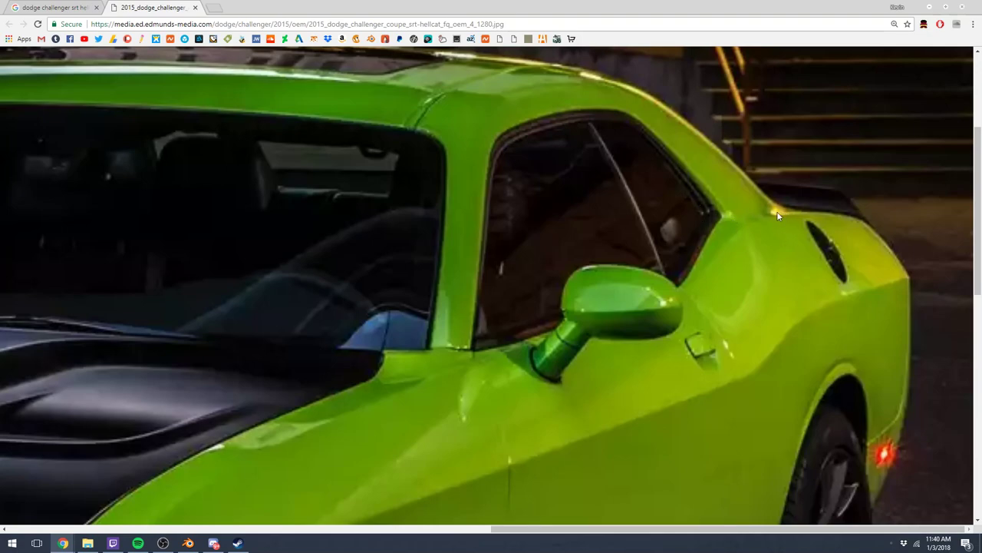
Back in Blender, show the mesh as wireframe and inspect the door's top-corner vertex, then deselect.
click(930, 6)
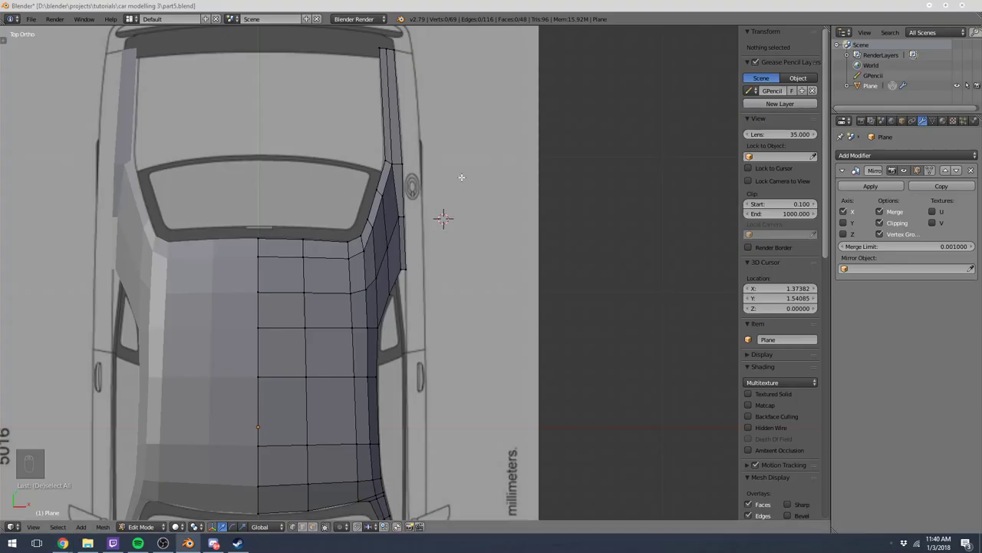
scroll(484, 171, up, 5)
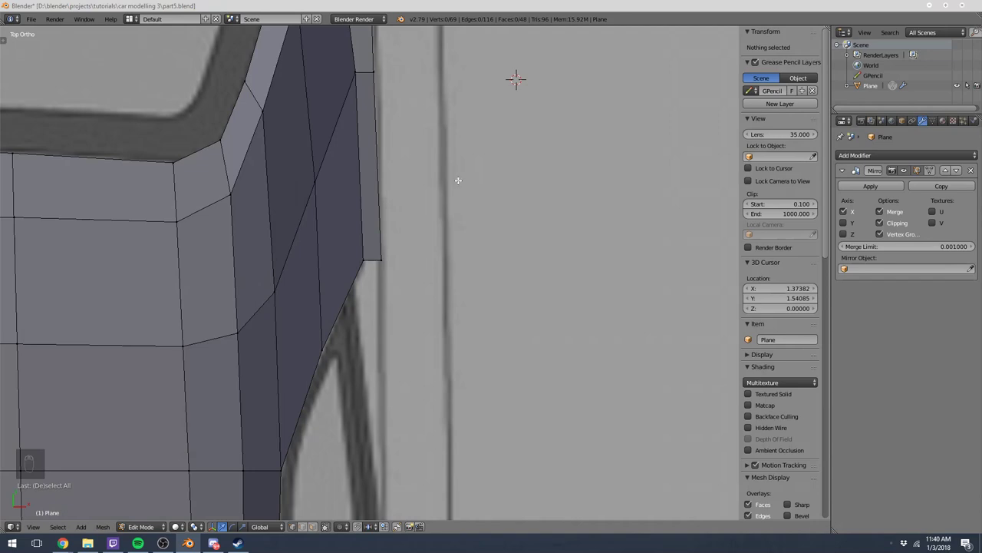
key(z)
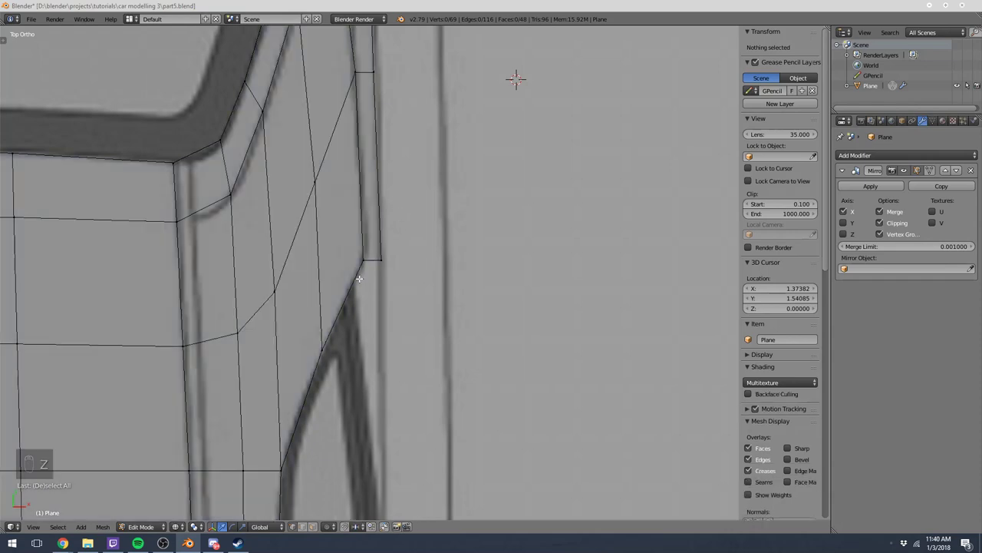
right_click(364, 261)
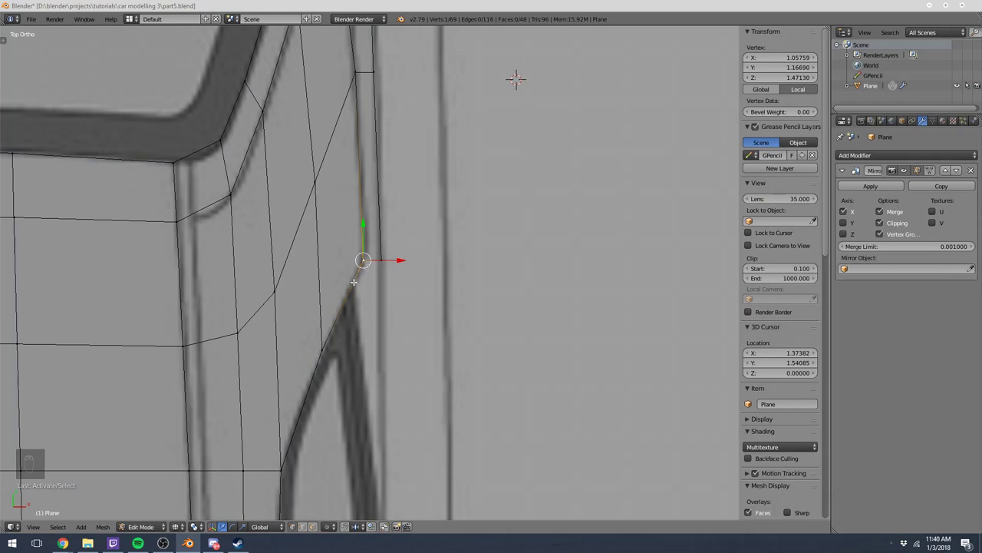
scroll(354, 283, down, 6)
scroll(351, 274, up, 3)
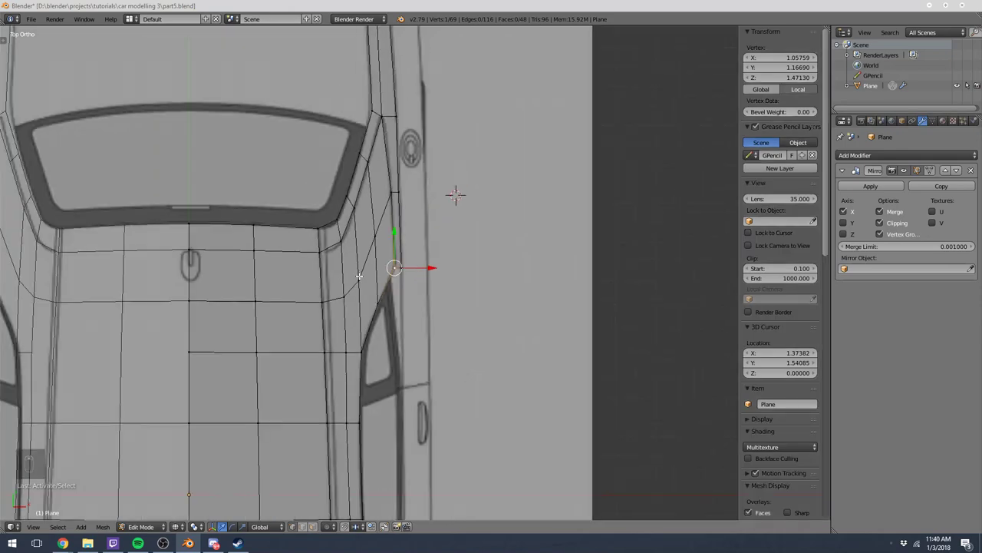
scroll(358, 269, up, 4)
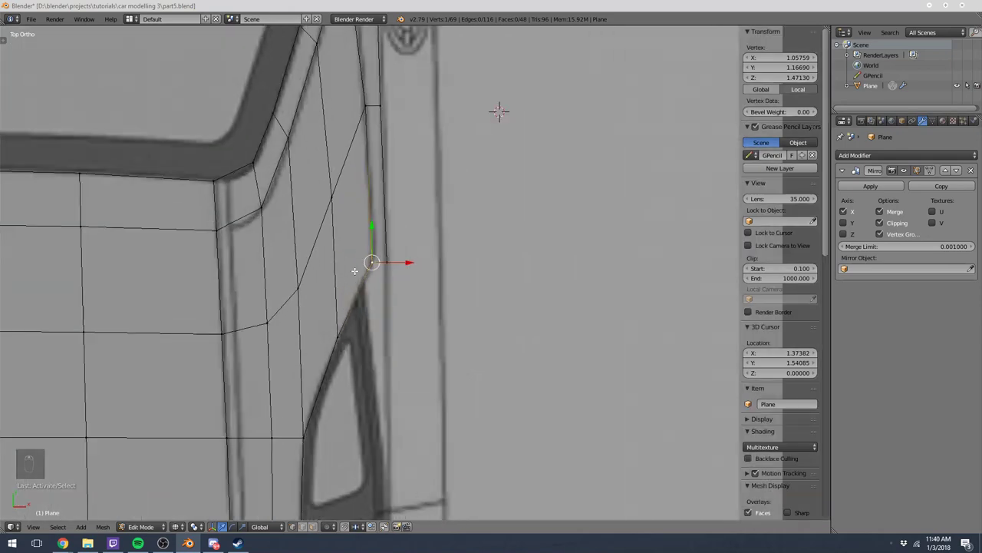
scroll(384, 263, down, 2)
key(a)
Draw a small grease pencil arrow beside the door's top corner.
scroll(391, 227, up, 2)
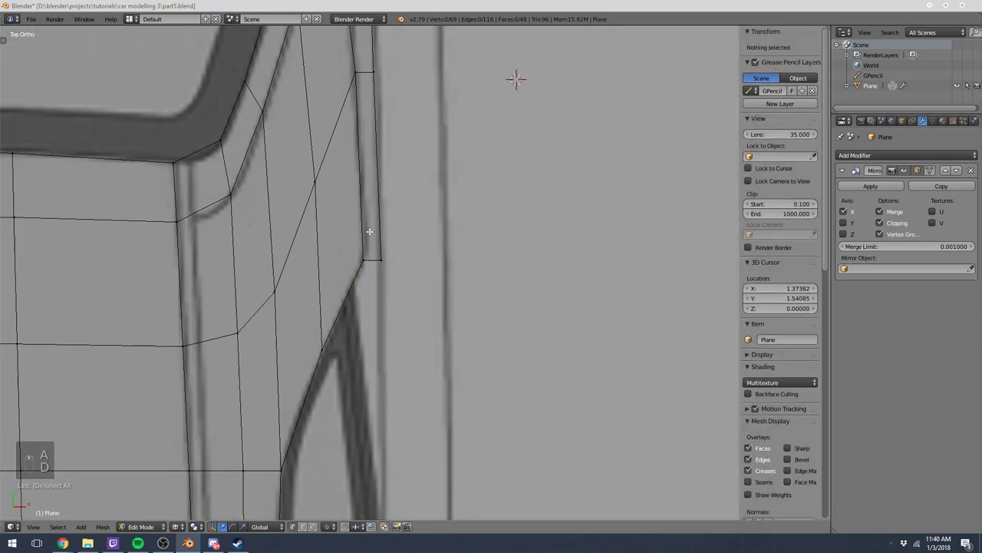
key(d)
drag(365, 231, 379, 230)
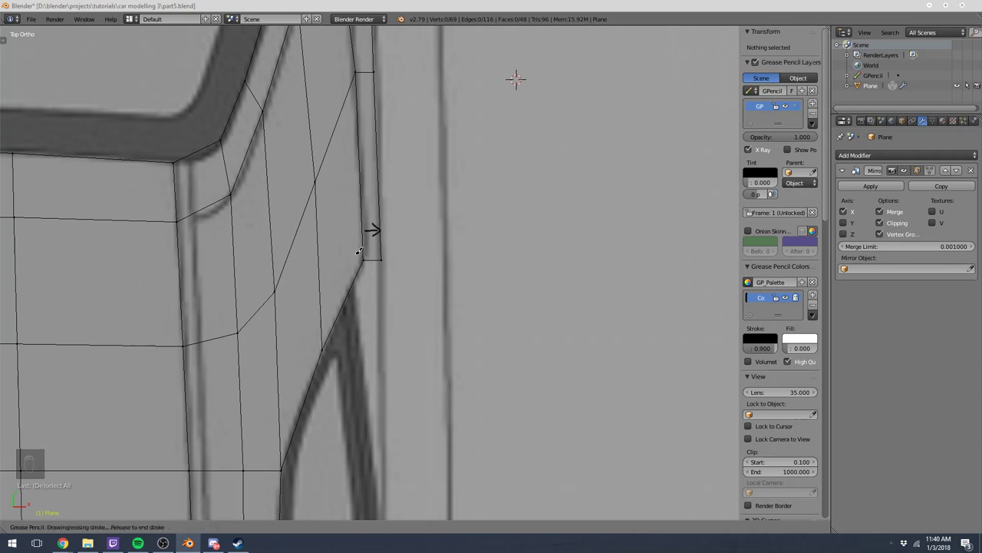
Add a second guide arrow and dot to the sketch, then delete the annotation layer.
drag(362, 250, 358, 261)
click(354, 279)
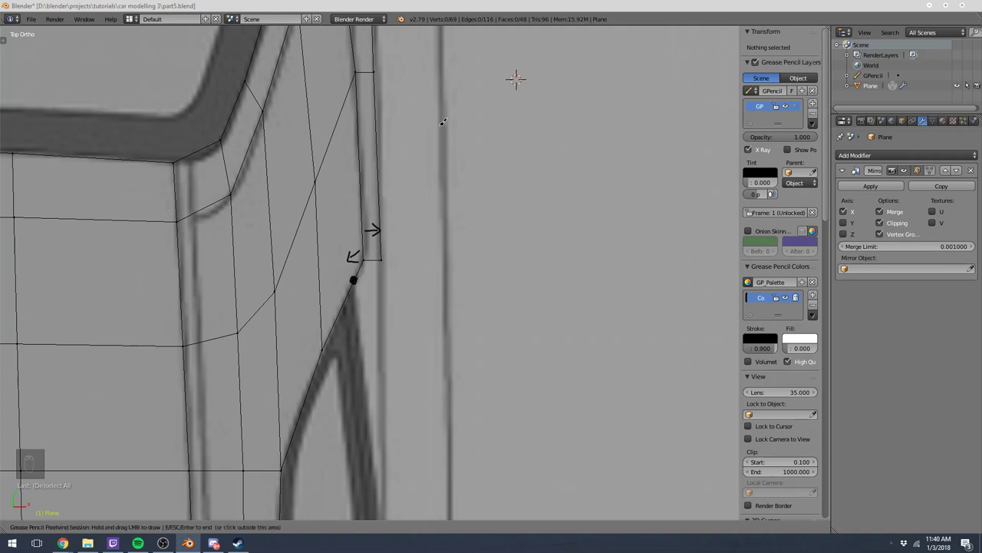
click(809, 109)
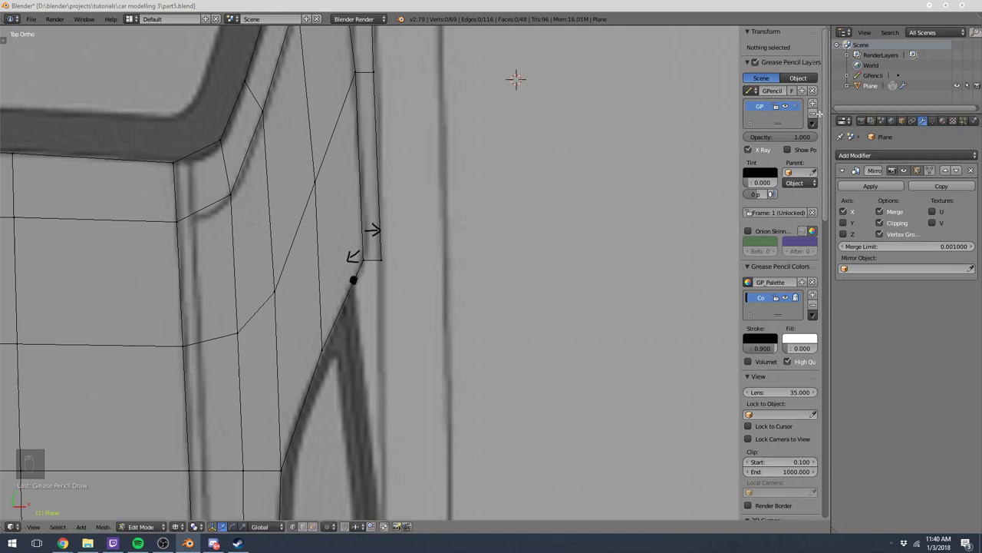
click(813, 113)
Nudge the door edge's top vertex slightly along X, then select its bottom vertex.
right_click(376, 261)
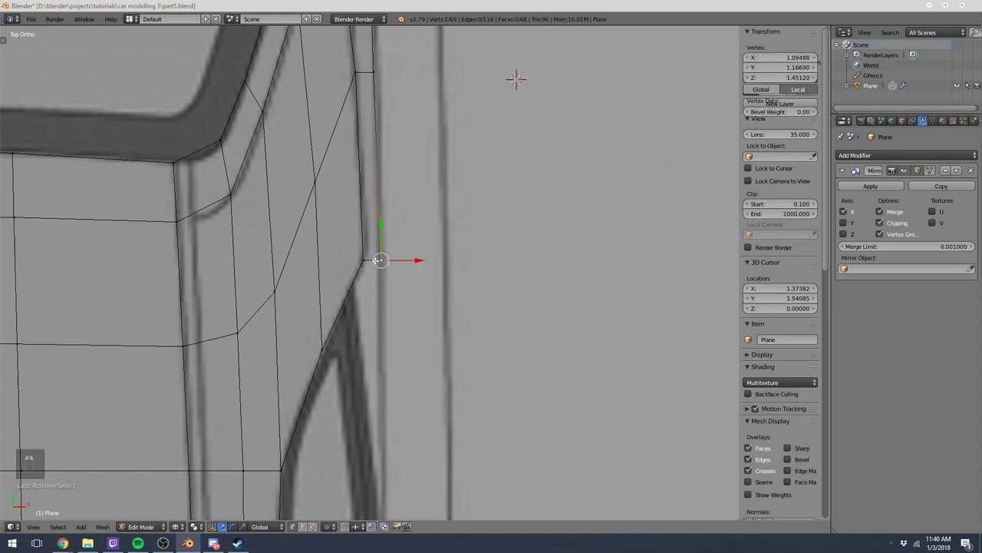
shift+right_click(393, 95)
shift+middle_drag(399, 89, 476, 264)
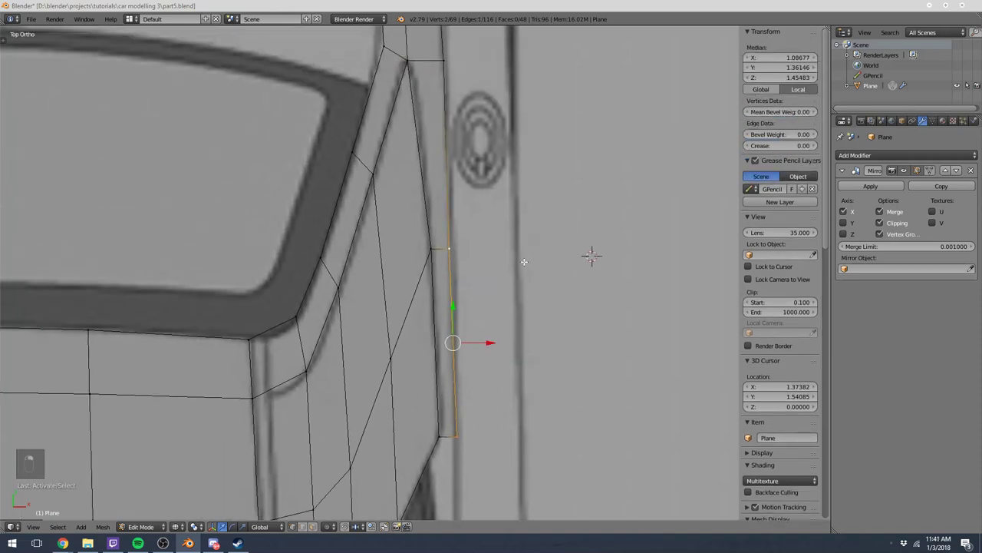
right_click(456, 434)
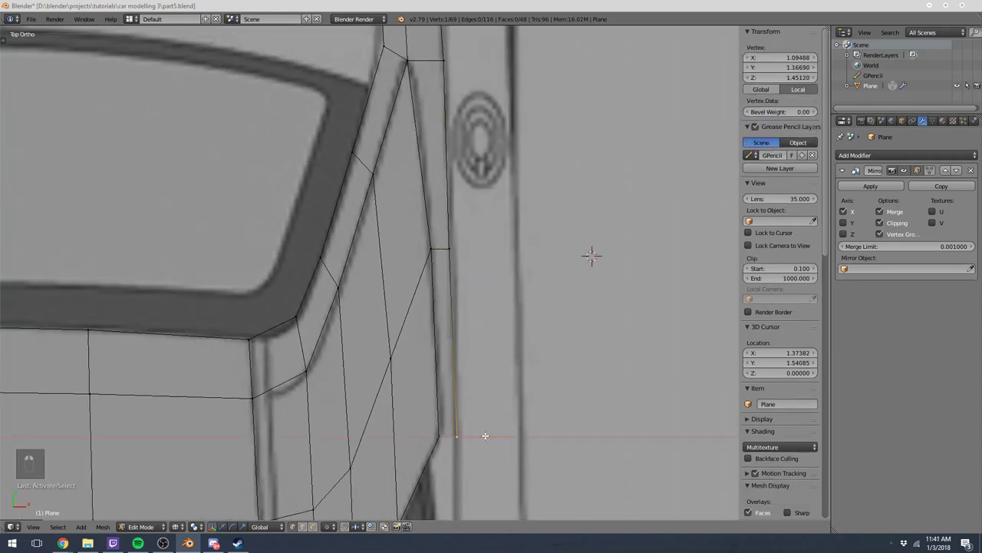
right_click(449, 249)
key(g)
key(x)
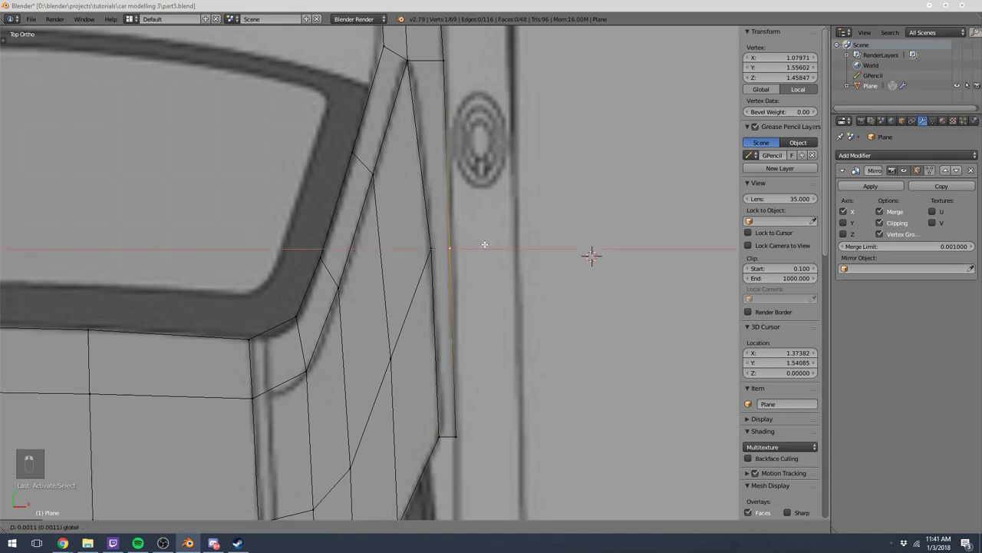
click(463, 260)
right_click(456, 438)
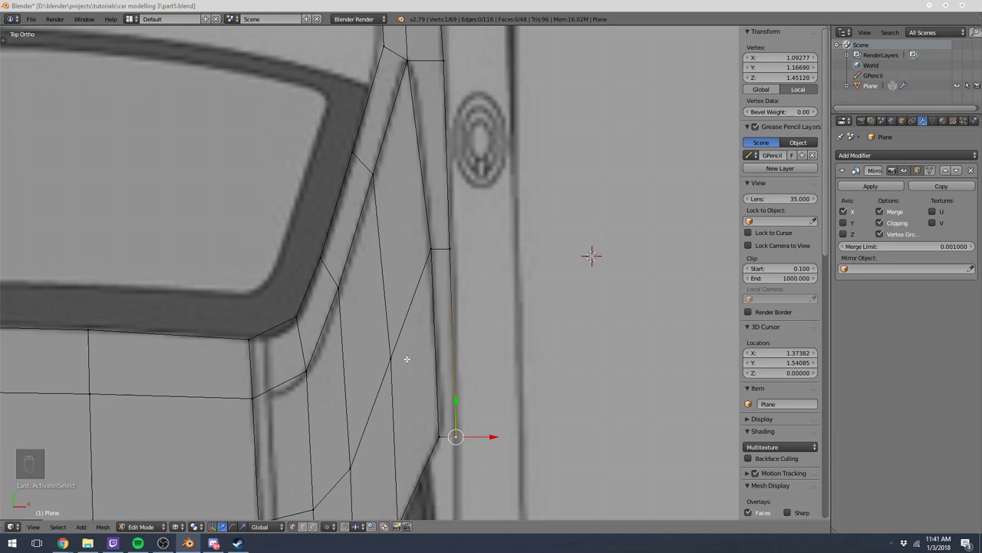
scroll(407, 359, down, 2)
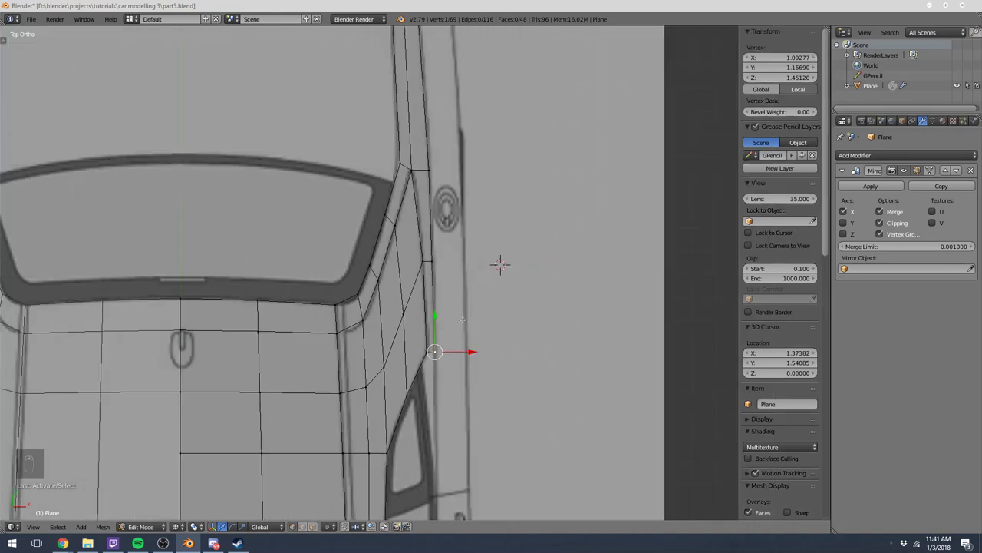
Pull the door's lower-corner vertex inward onto the blueprint line.
scroll(420, 327, up, 5)
shift+middle_drag(423, 331, 447, 160)
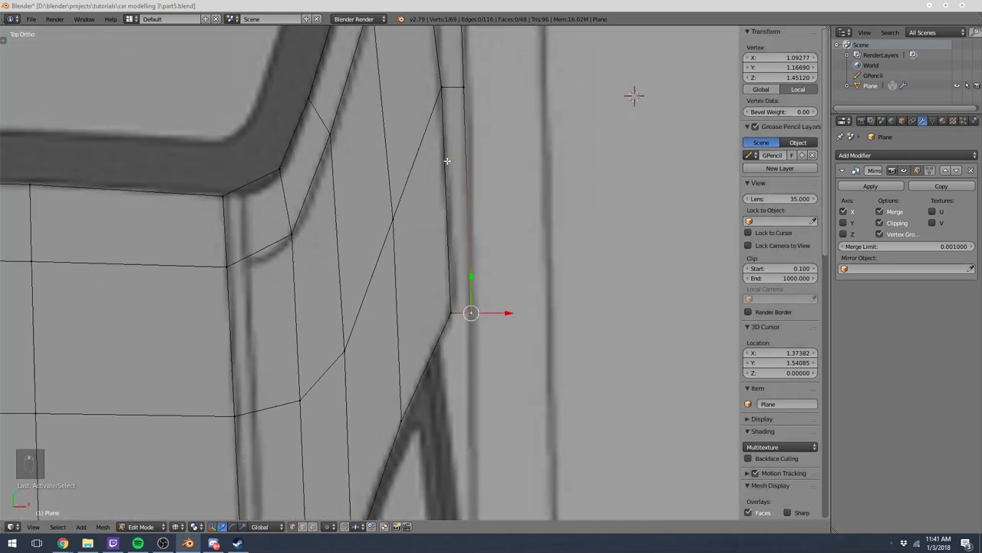
key(g)
click(414, 324)
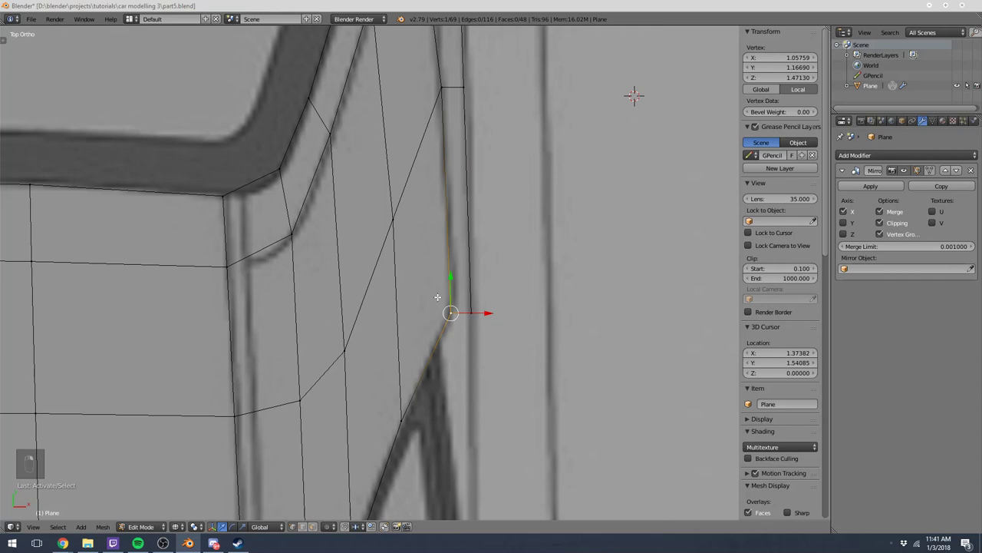
Extrude a new vertex from the corner onto the blueprint edge.
scroll(413, 268, up, 1)
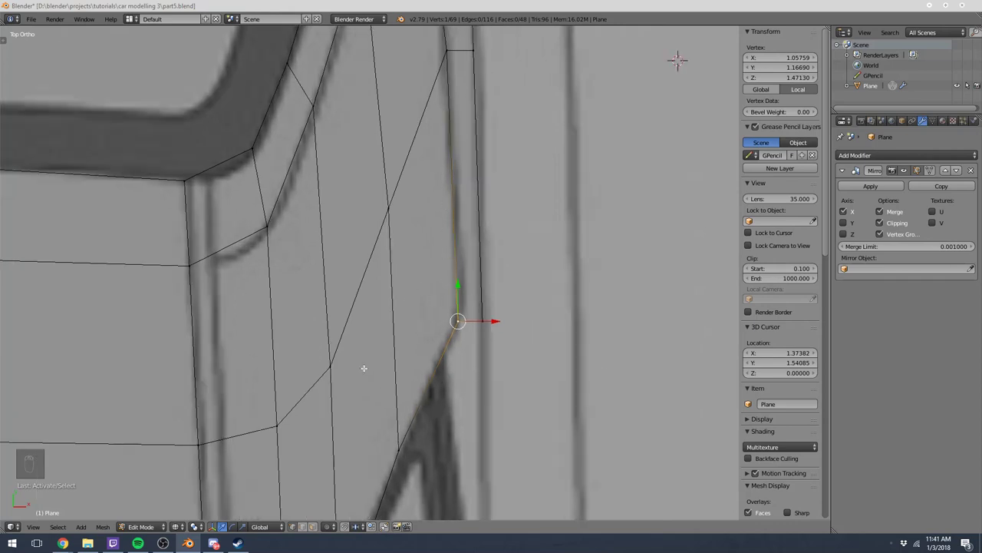
shift+middle_drag(400, 446, 330, 353)
key(e)
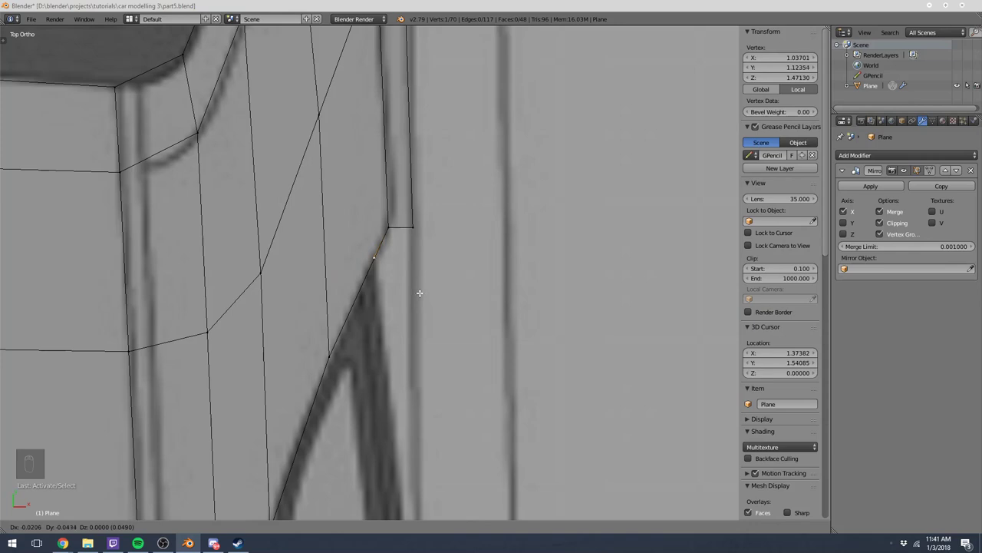
click(420, 293)
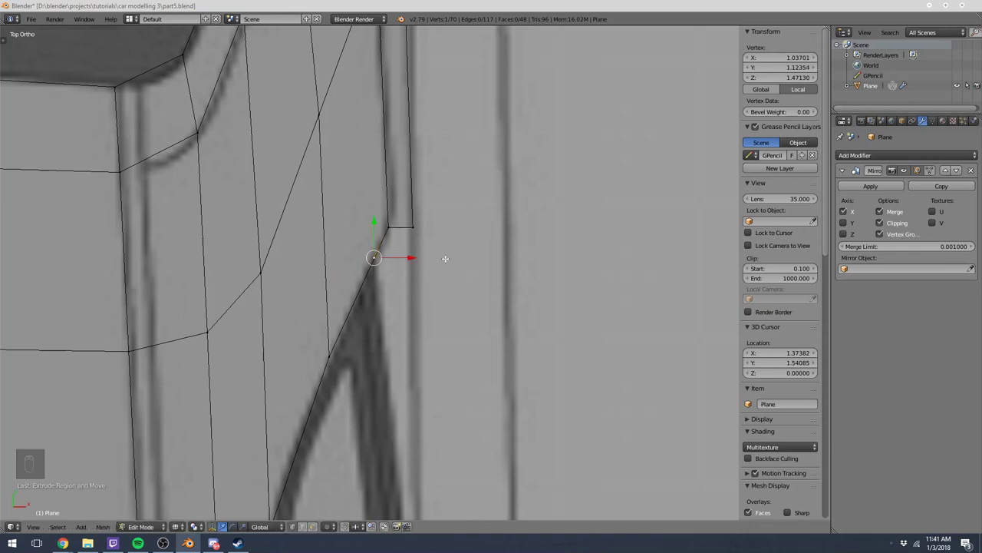
In the right side view, slide the new vertex along Y to 1.10958 by the window corner.
key(KP_3)
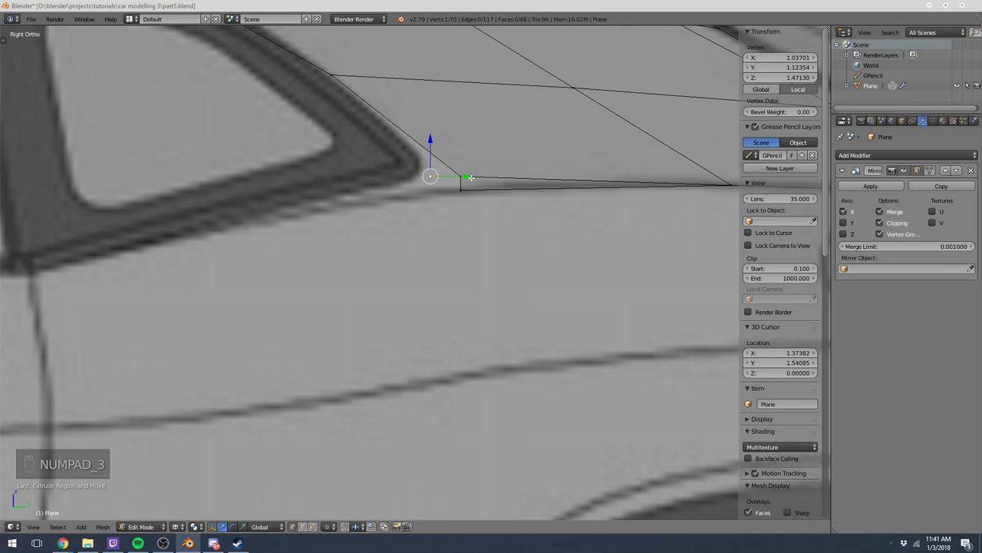
key(g)
key(y)
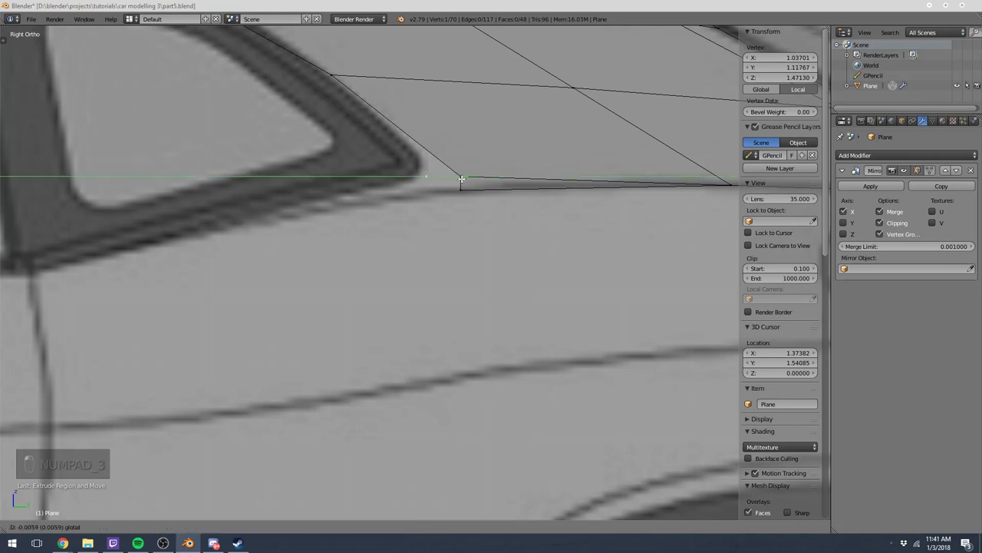
click(457, 179)
key(KP_7)
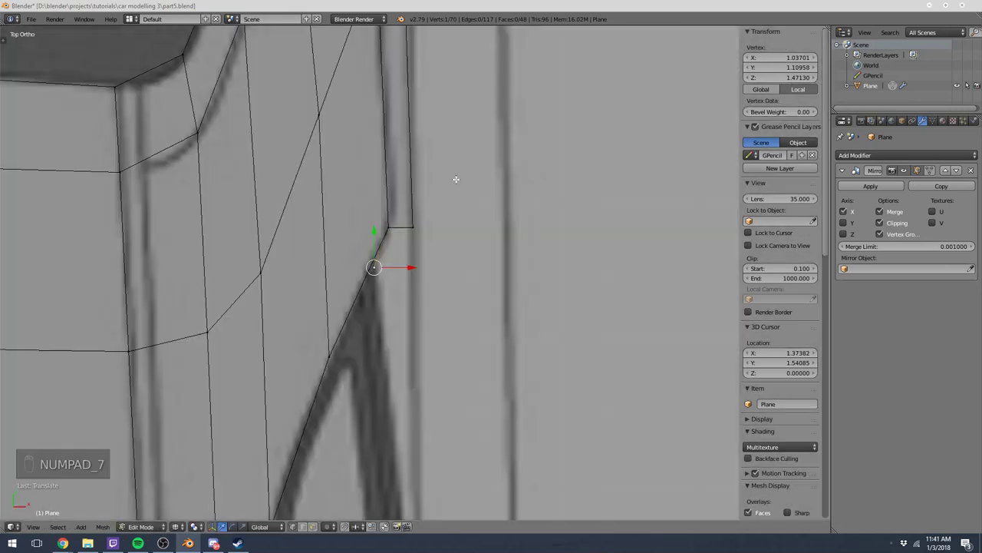
key(KP_3)
scroll(440, 241, down, 3)
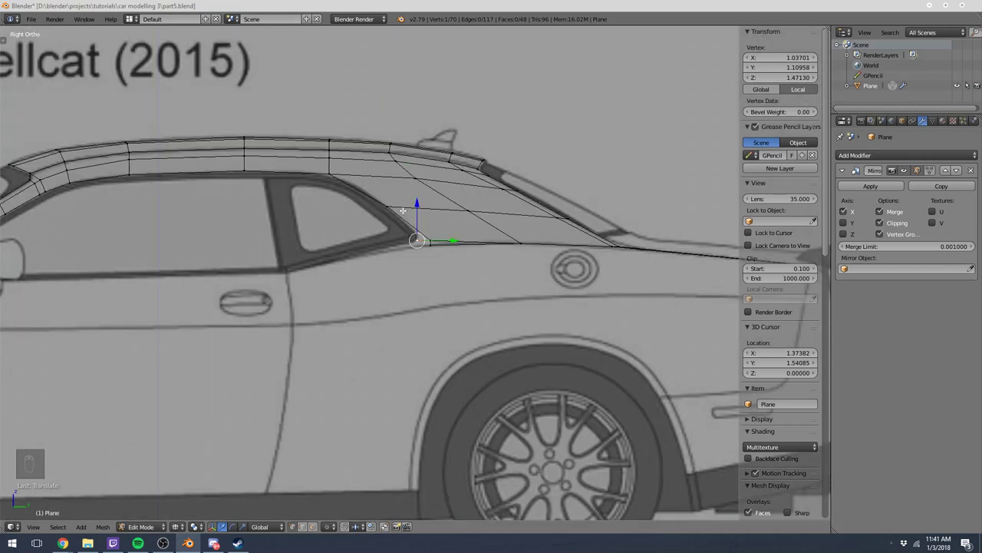
key(KP_7)
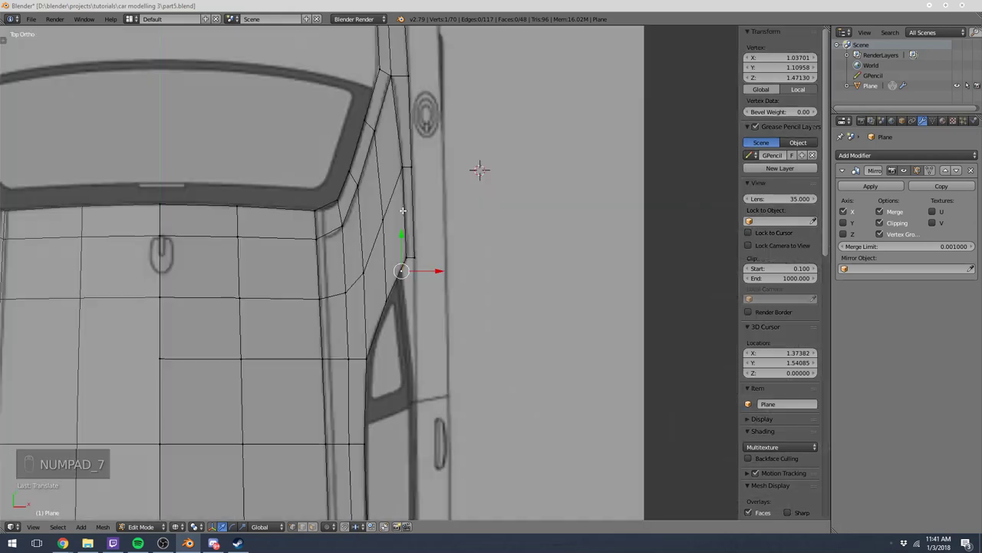
key(d)
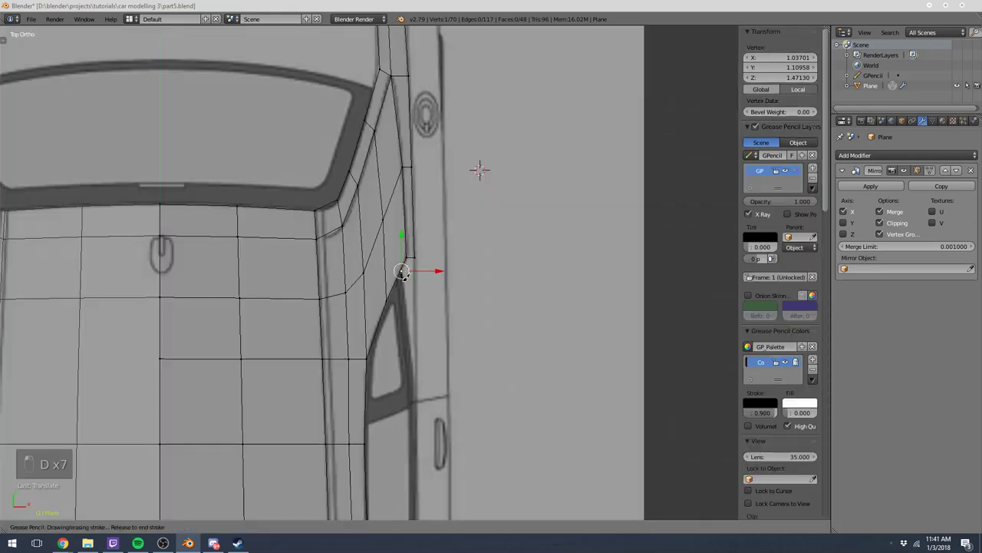
drag(401, 273, 418, 400)
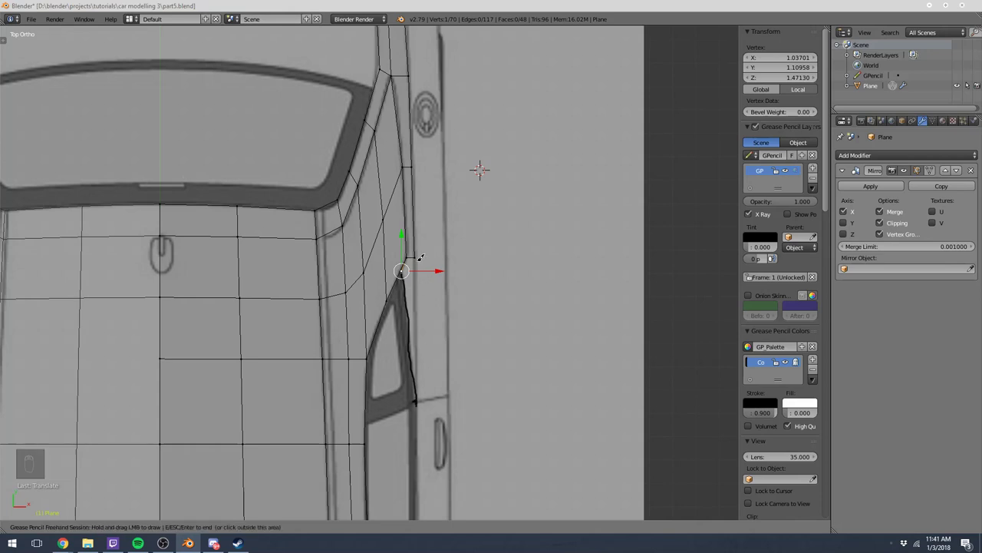
drag(419, 258, 417, 400)
click(812, 178)
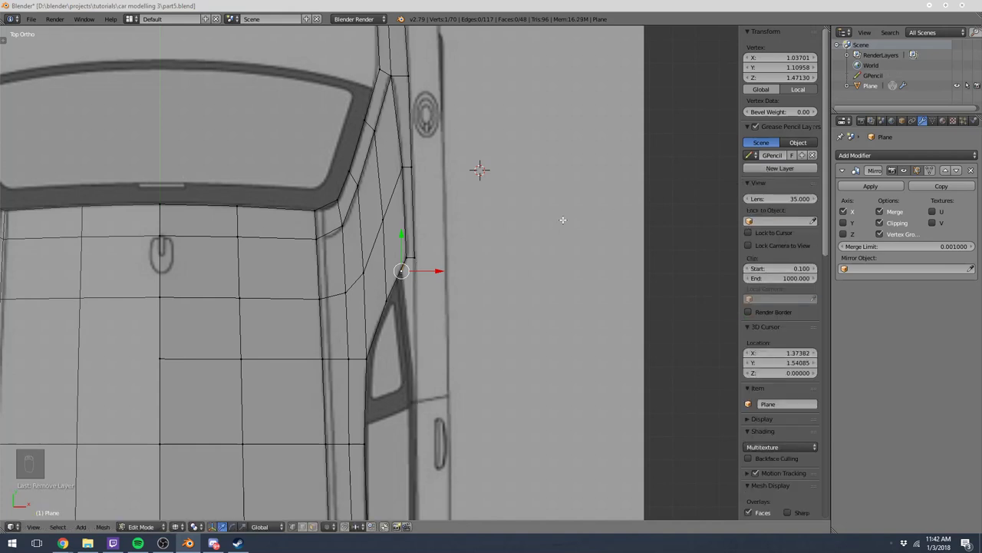
key(KP_3)
scroll(502, 219, up, 5)
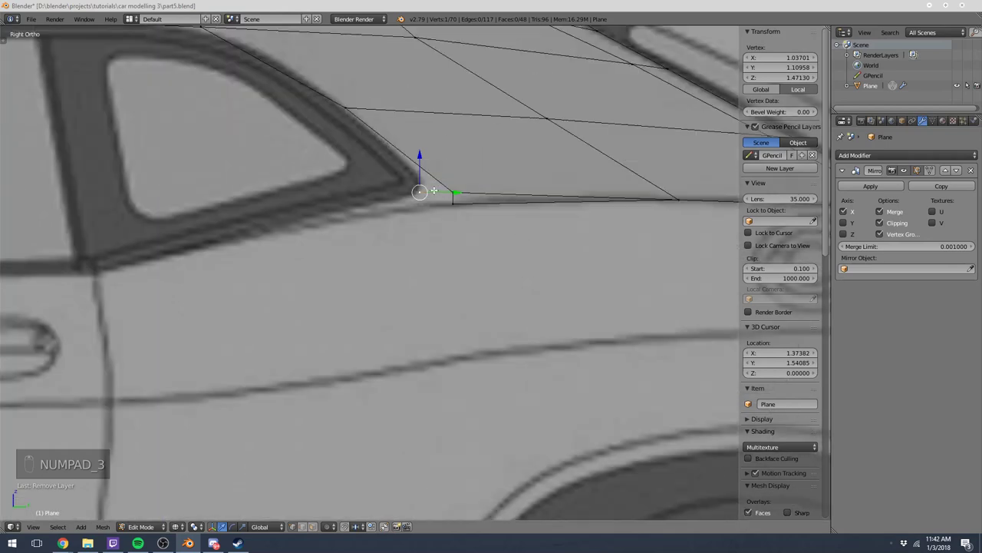
shift+middle_drag(377, 179, 557, 214)
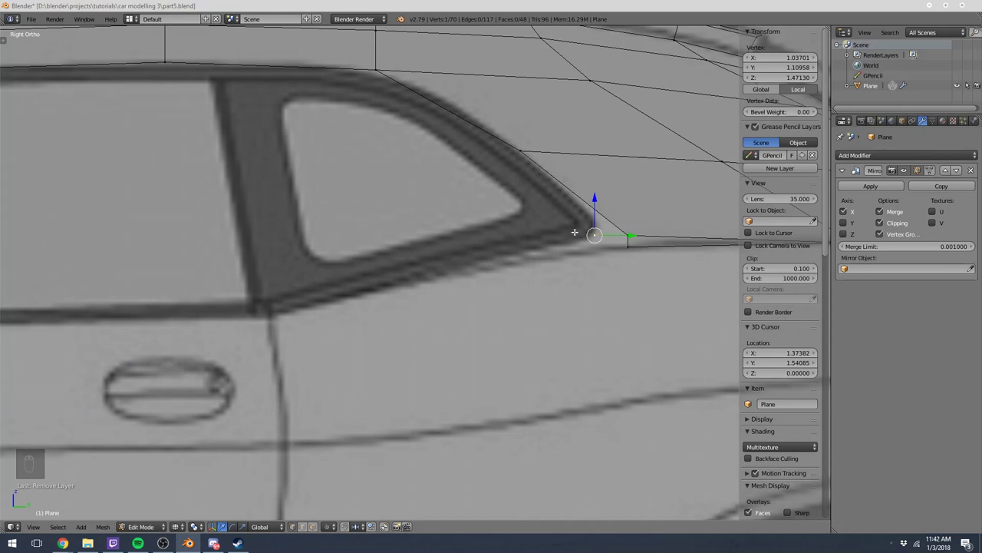
scroll(522, 232, down, 2)
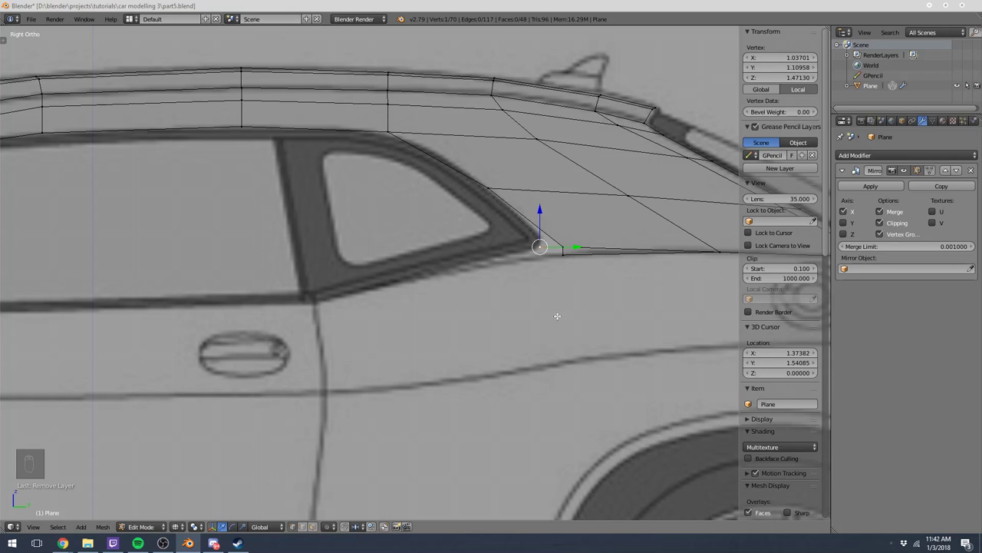
Extrude two vertices along the rear side window's lower edge to the door line.
scroll(569, 228, up, 5)
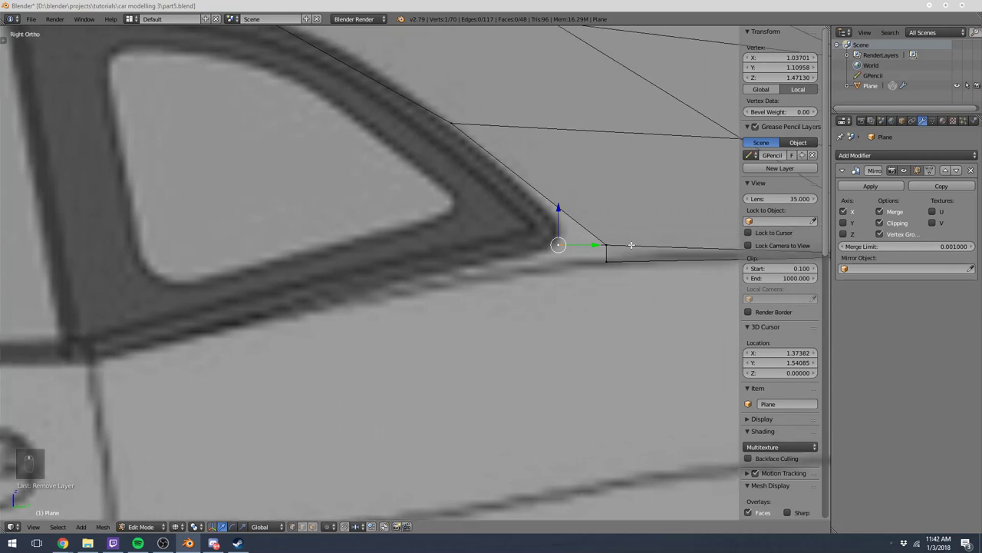
shift+middle_drag(485, 276, 612, 254)
key(e)
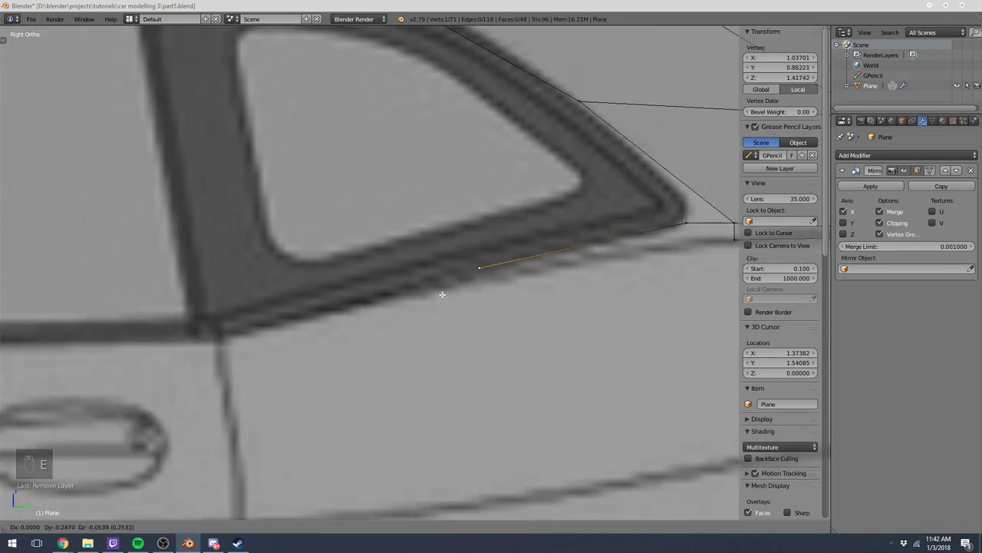
click(433, 298)
key(e)
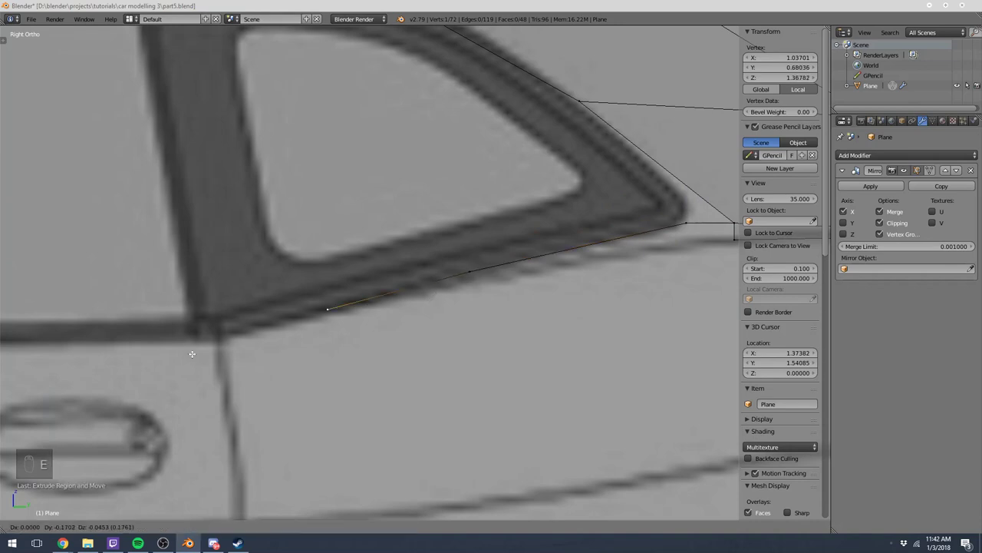
click(97, 377)
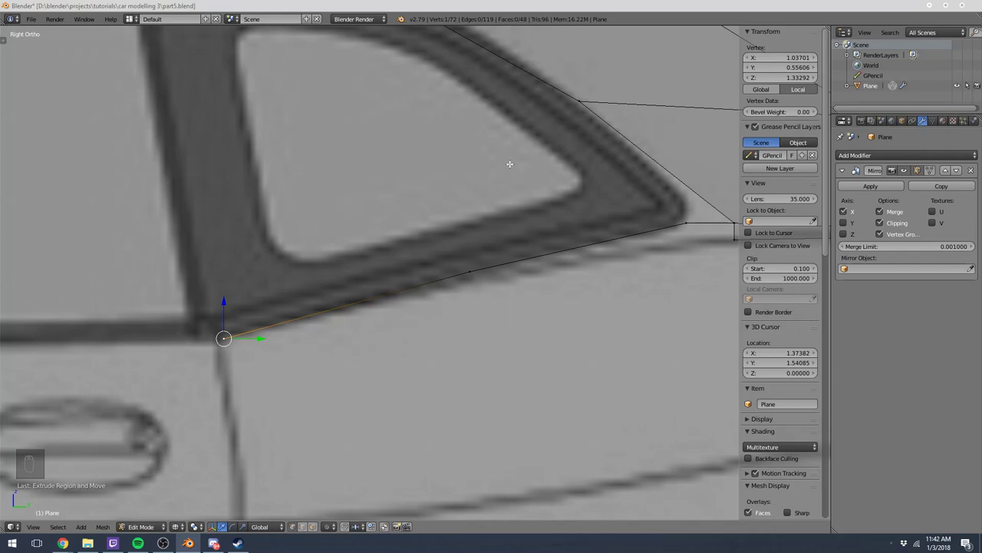
In top view, push the lower vertex outward to X 1.09579 along the blueprint's pillar line.
scroll(457, 186, down, 5)
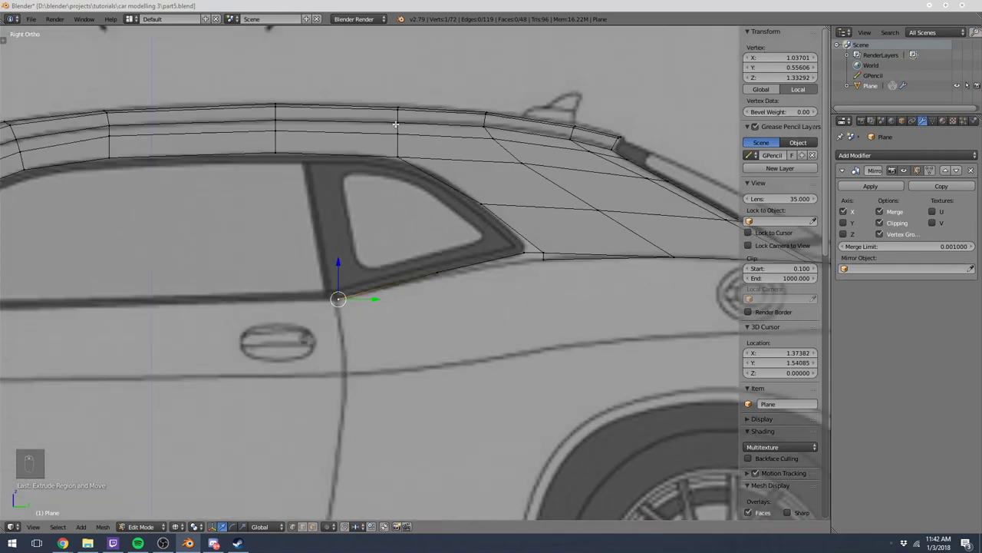
key(KP_7)
middle_drag(482, 239, 531, 219)
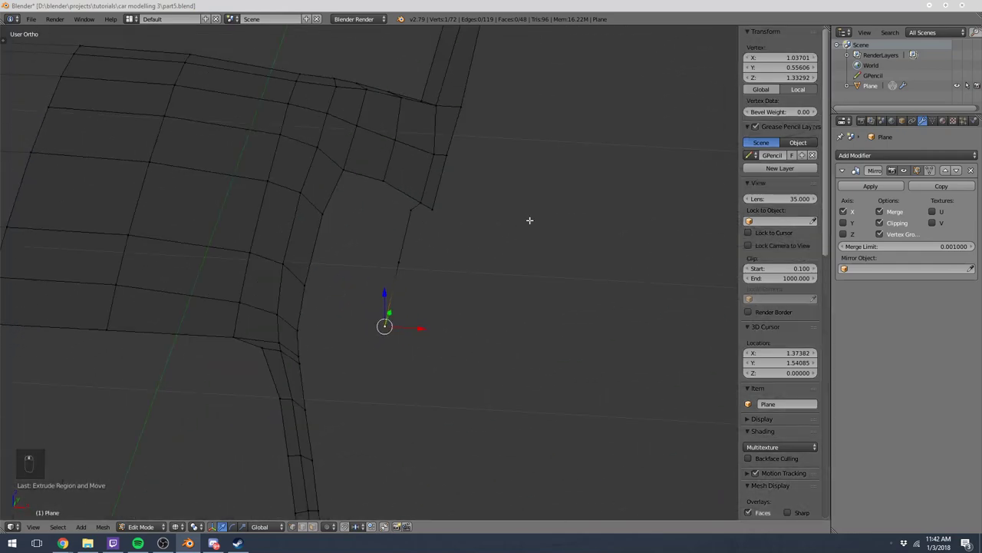
key(KP_7)
scroll(568, 208, up, 3)
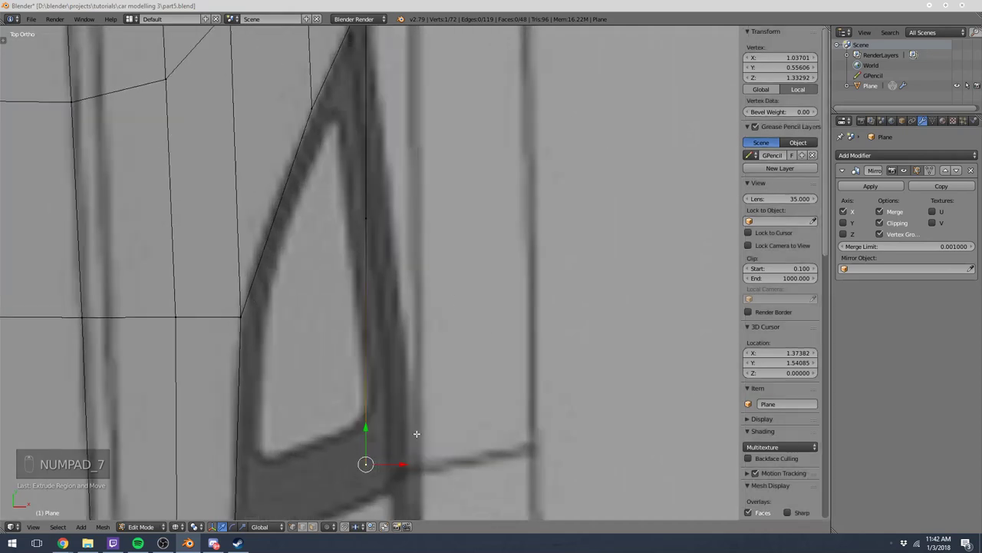
scroll(416, 433, down, 1)
shift+middle_drag(417, 433, 409, 336)
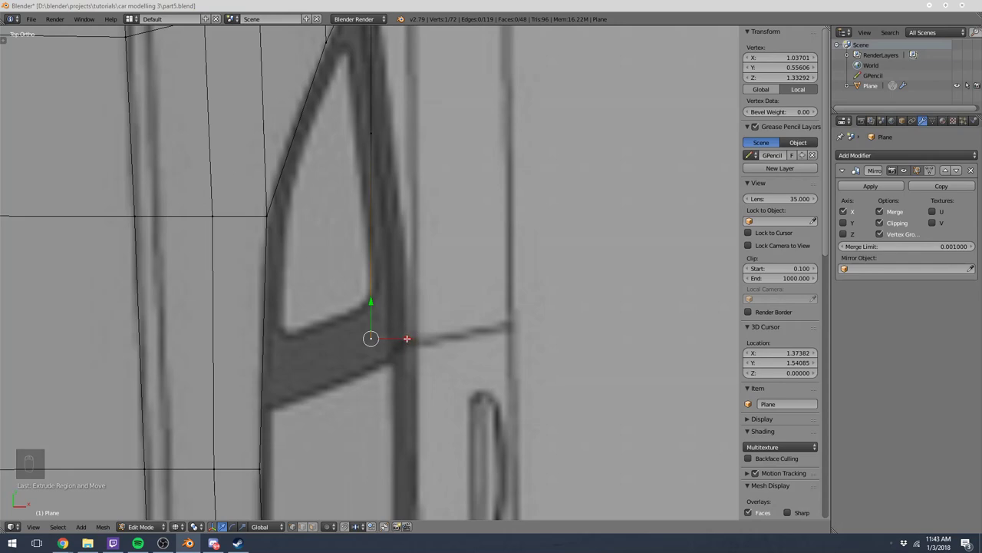
drag(407, 336, 450, 340)
Drag the window edge's upper vertex outward along X to match the top-view blueprint.
right_click(391, 123)
drag(409, 133, 432, 134)
shift+middle_drag(422, 165, 441, 286)
right_click(449, 462)
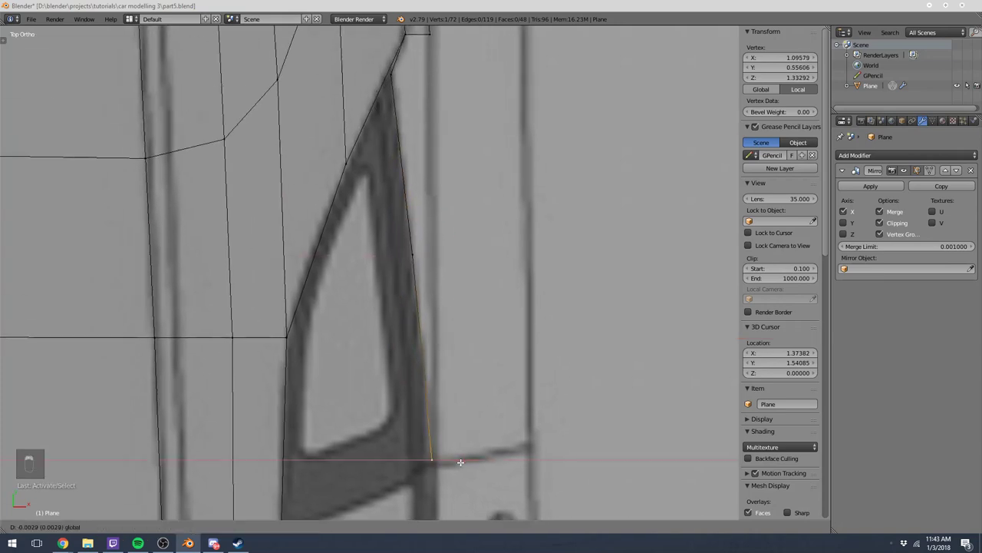
scroll(456, 285, down, 3)
Reselect the upper vertex and try extruding a vertex below the window in side view.
key(a)
right_click(424, 135)
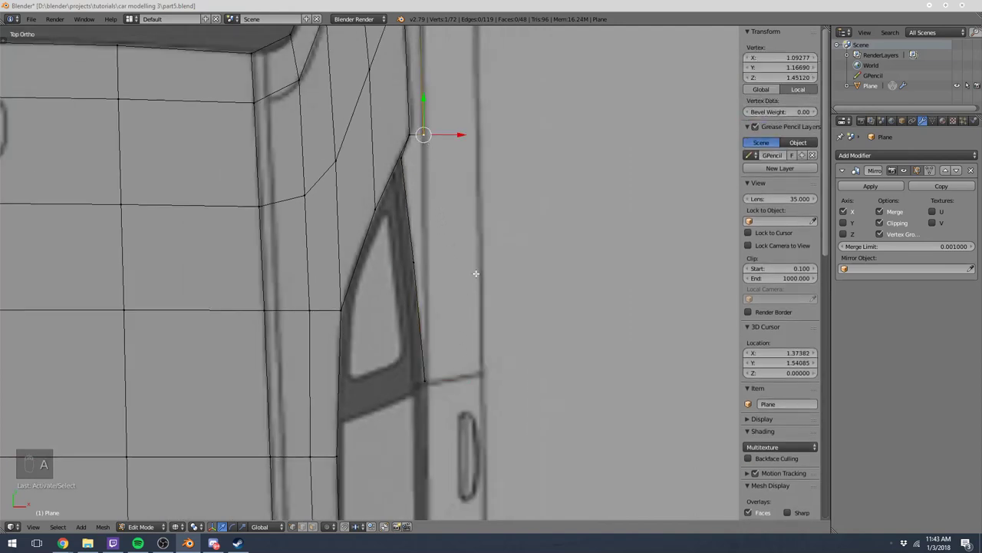
key(KP_3)
key(e)
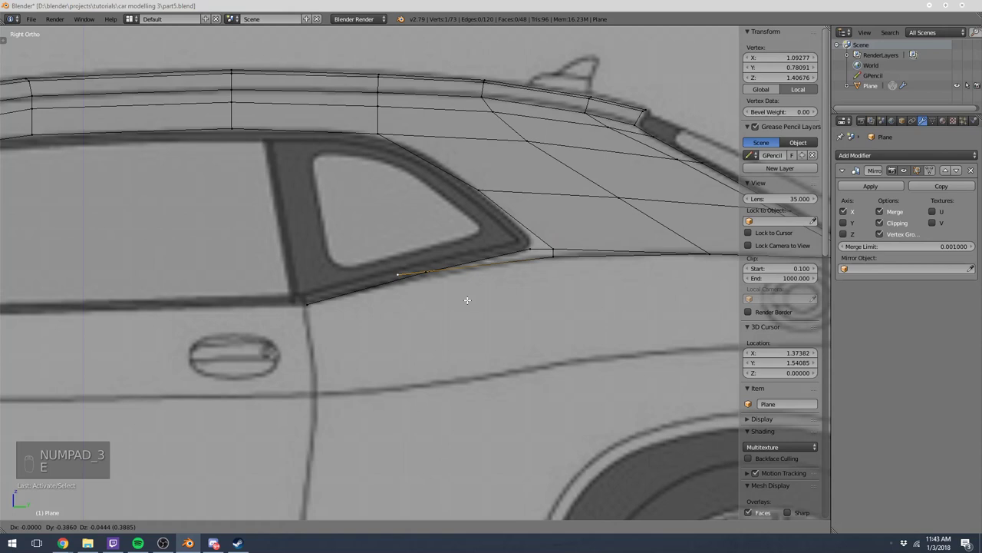
click(498, 301)
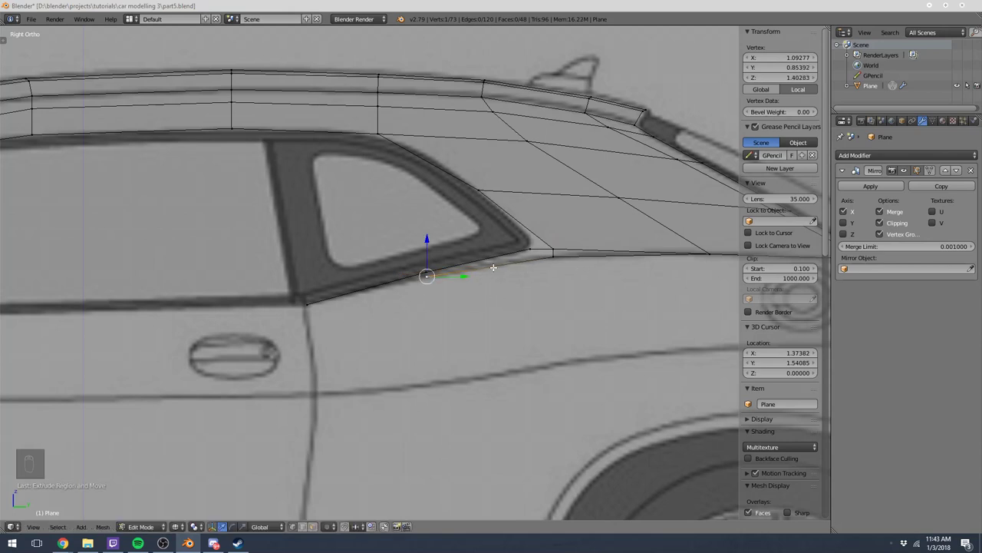
scroll(532, 280, up, 2)
Undo the trial extrusion and move the vertex beside the window corner down.
key(ctrl+z)
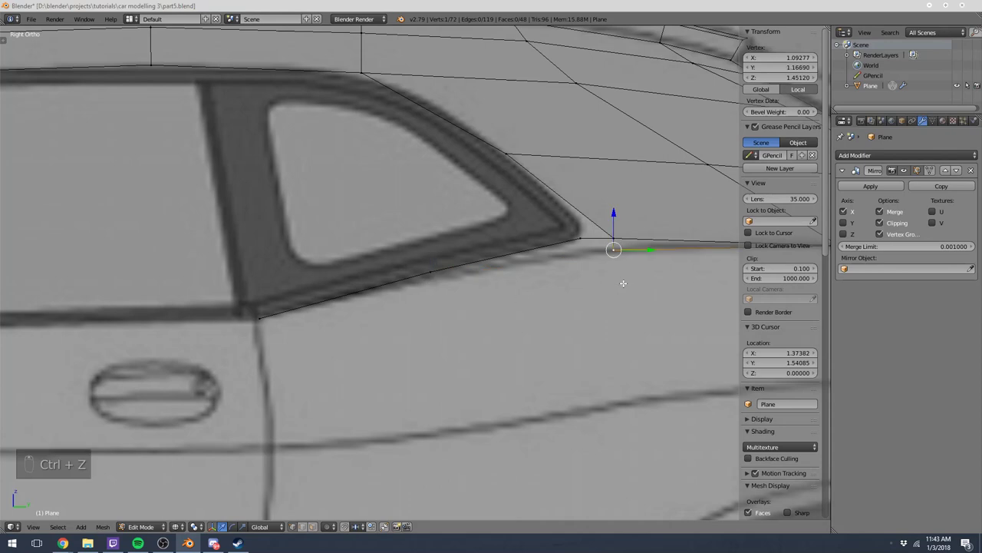
scroll(623, 283, up, 3)
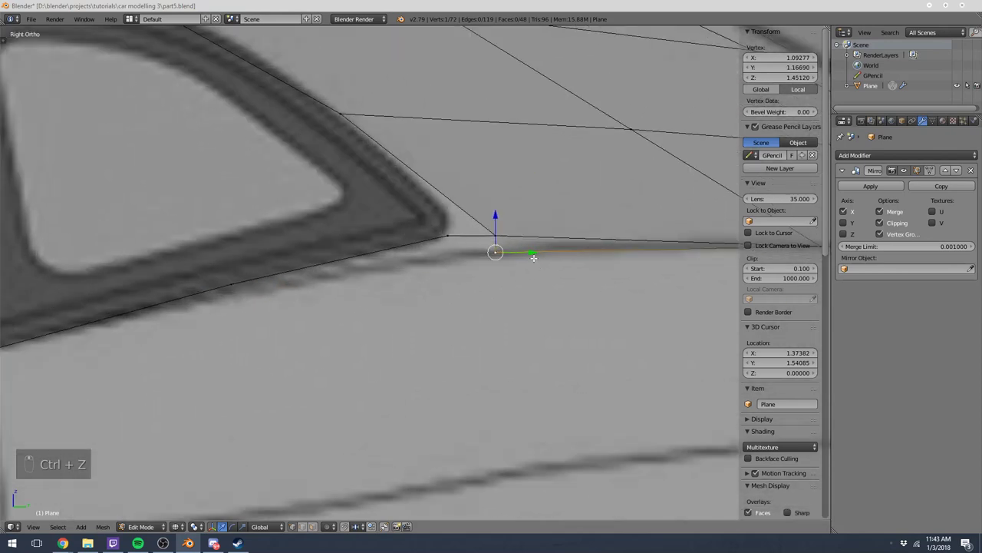
right_click(455, 235)
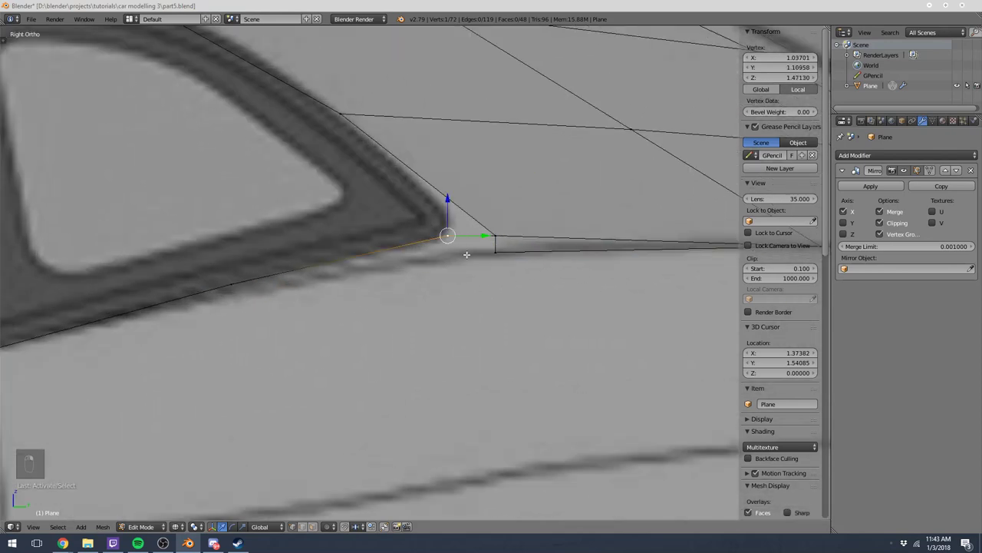
right_click(499, 237)
right_click(449, 236)
right_click(497, 236)
key(g)
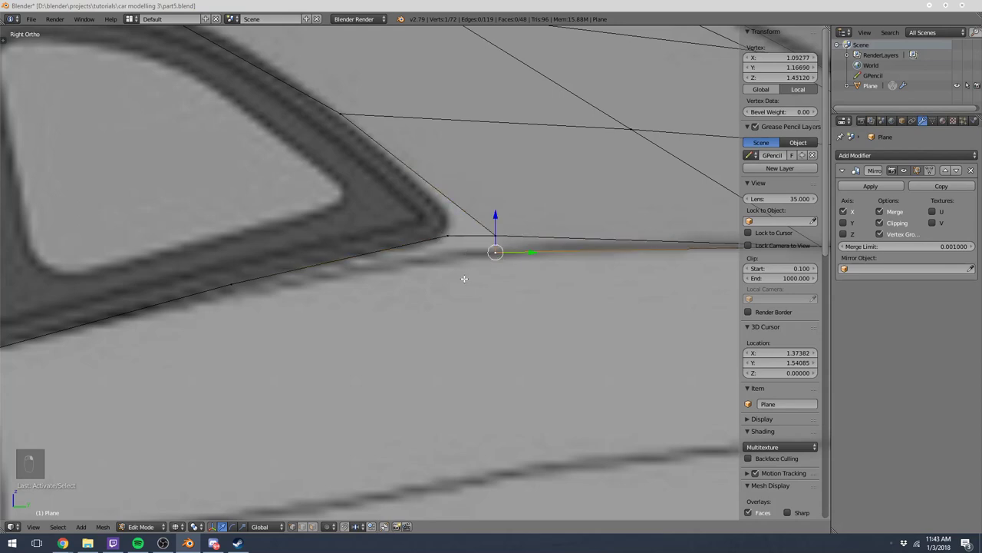
click(465, 279)
shift+middle_drag(544, 276, 600, 274)
Extrude two vertices below the rear window corner, running forward along the window's bottom.
key(e)
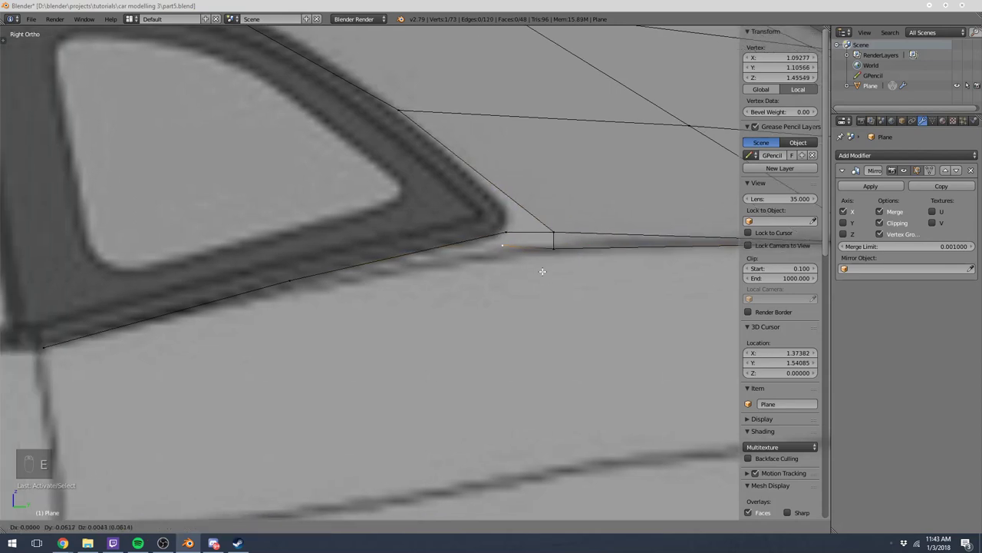
right_click(517, 230)
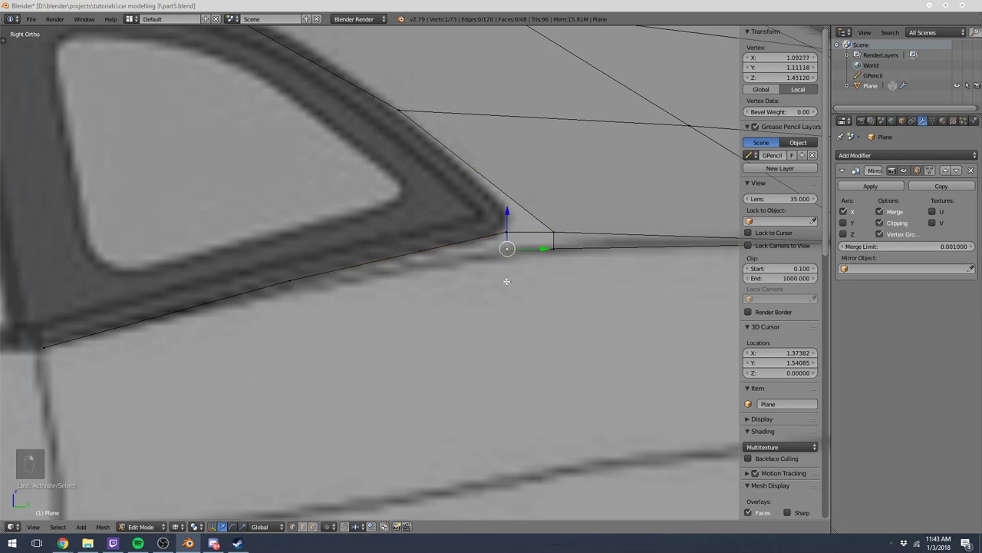
shift+middle_drag(507, 280, 611, 226)
key(e)
click(377, 281)
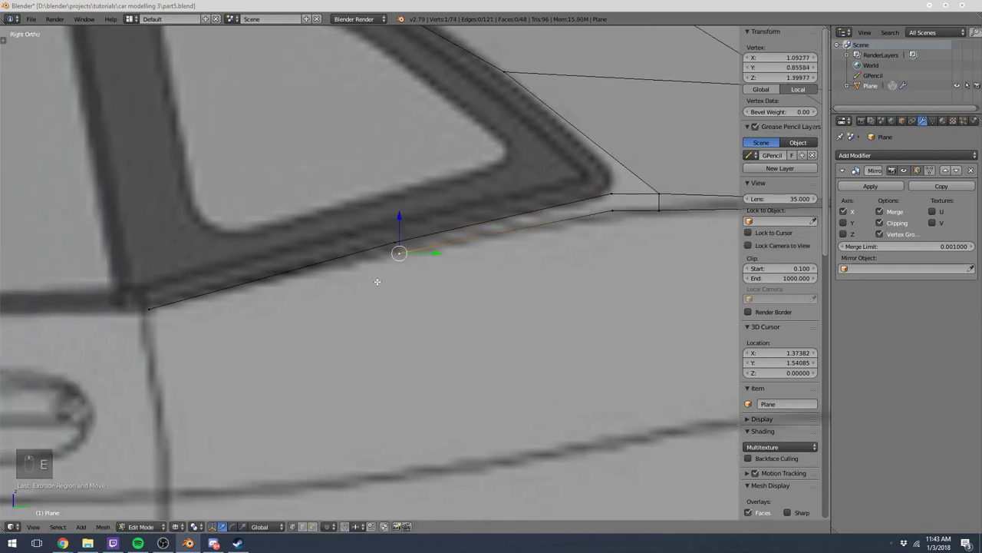
right_click(396, 240)
scroll(395, 263, down, 3)
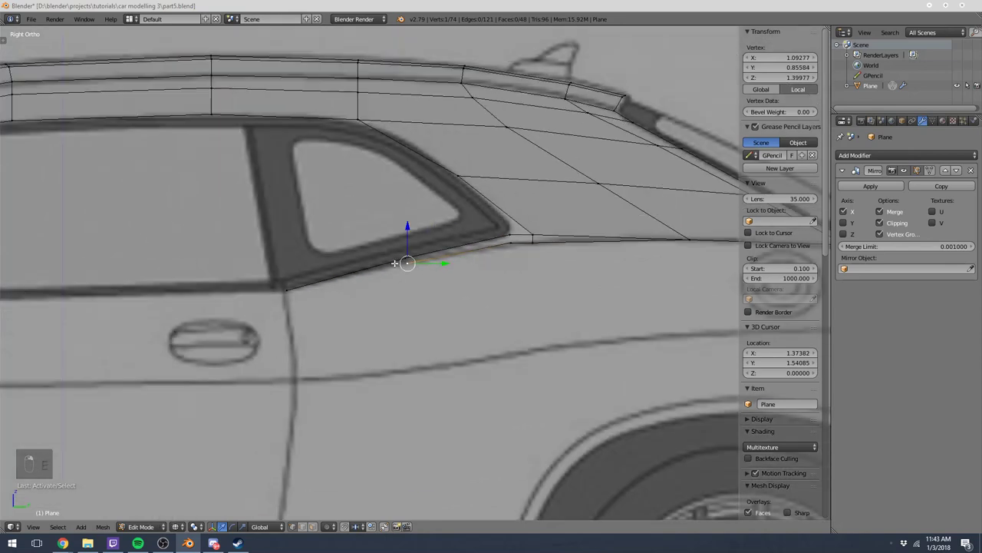
middle_drag(395, 263, 333, 314)
Connect the lower strip's end vertex to the window-edge row with an edge.
right_click(364, 310)
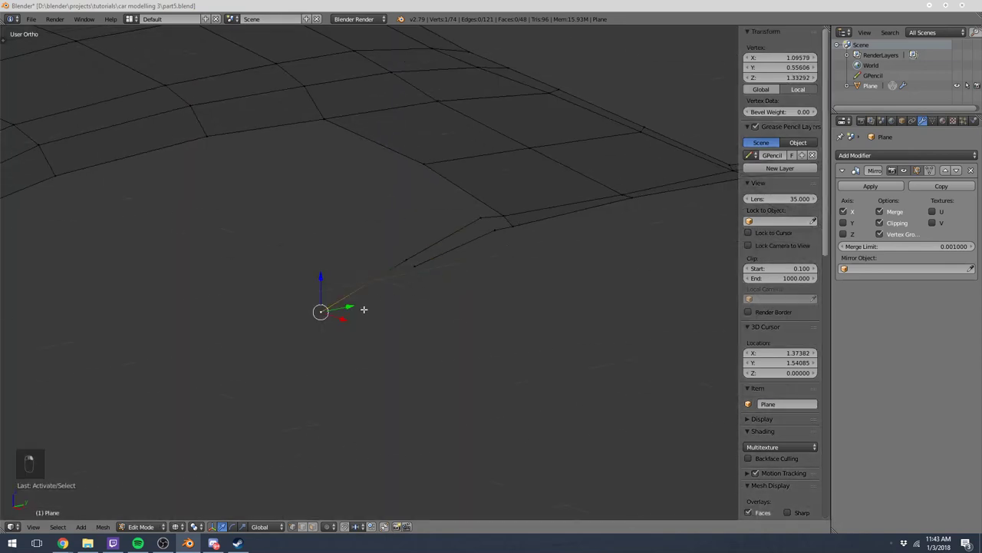
right_click(399, 291)
right_click(327, 320)
right_click(417, 280)
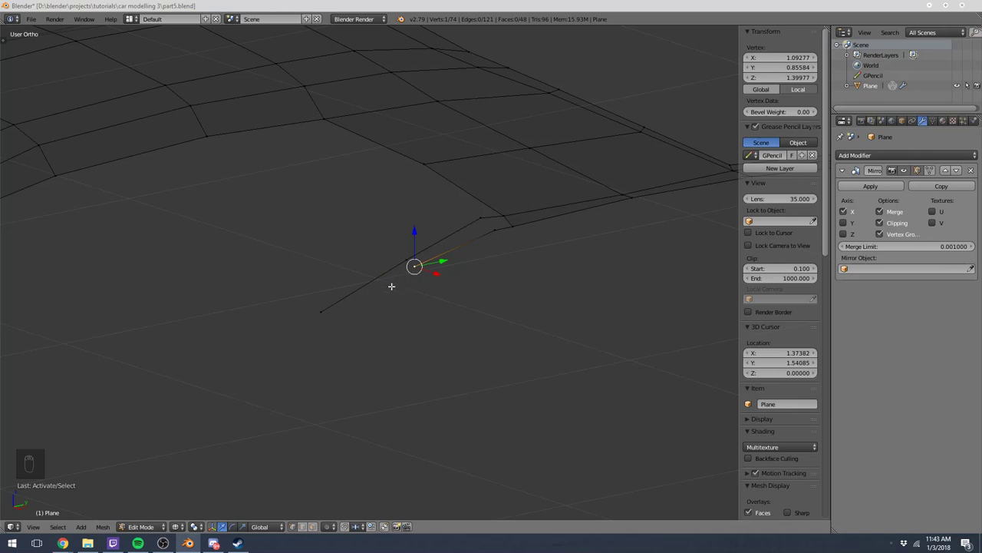
middle_drag(394, 284, 329, 314)
shift+right_click(300, 320)
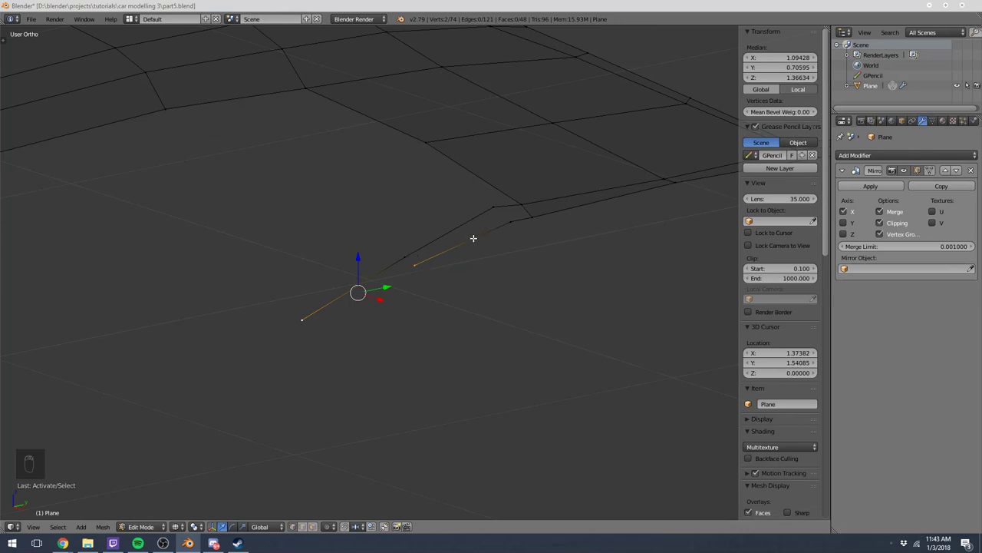
key(f)
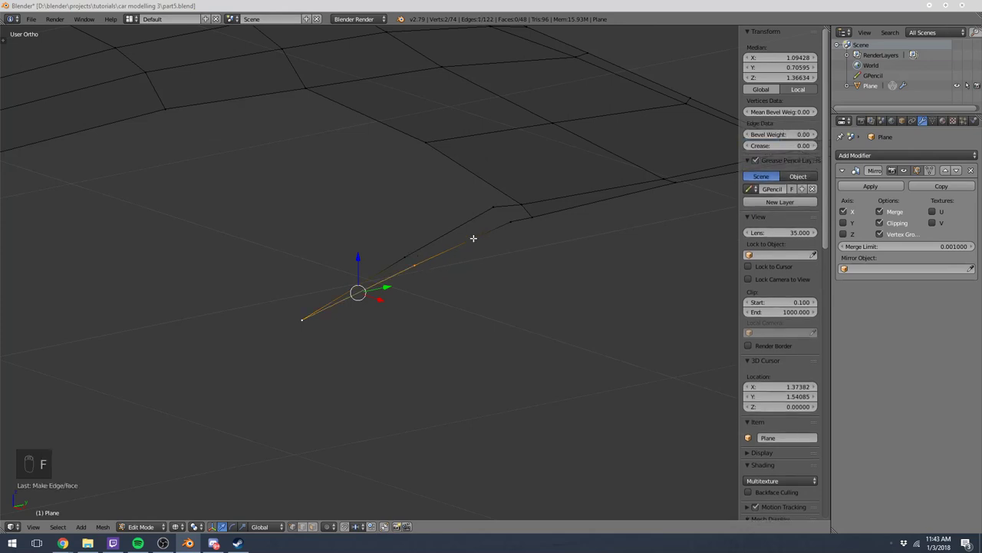
key(a)
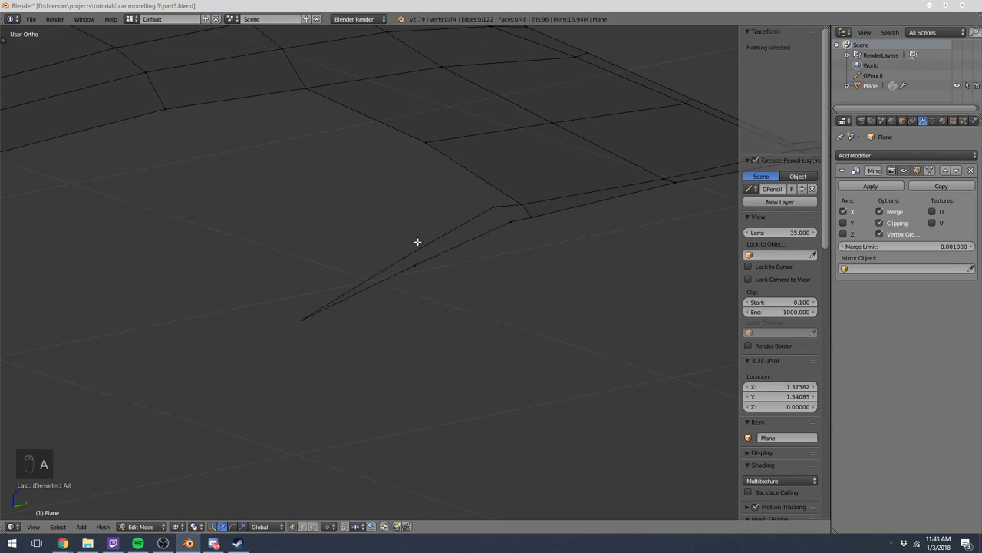
Try filling three upper-row vertices with a face, then undo it.
right_click(409, 266)
scroll(384, 148, down, 3)
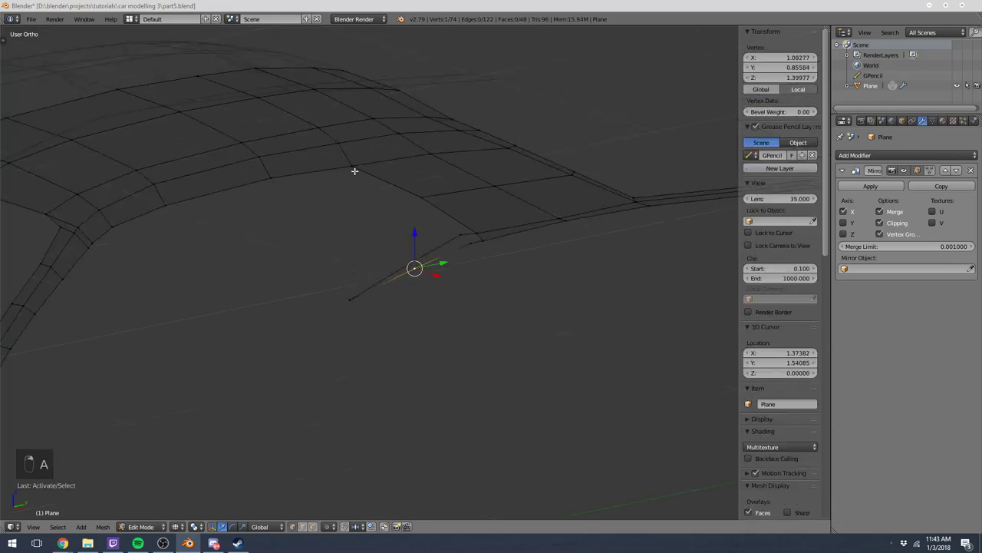
right_click(355, 169)
shift+right_click(269, 180)
shift+right_click(426, 202)
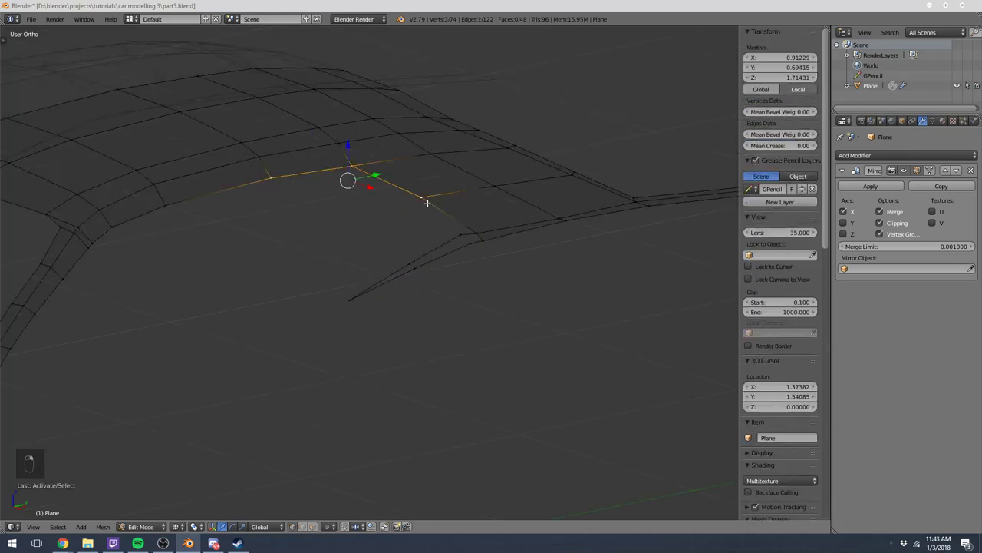
right_click(416, 273)
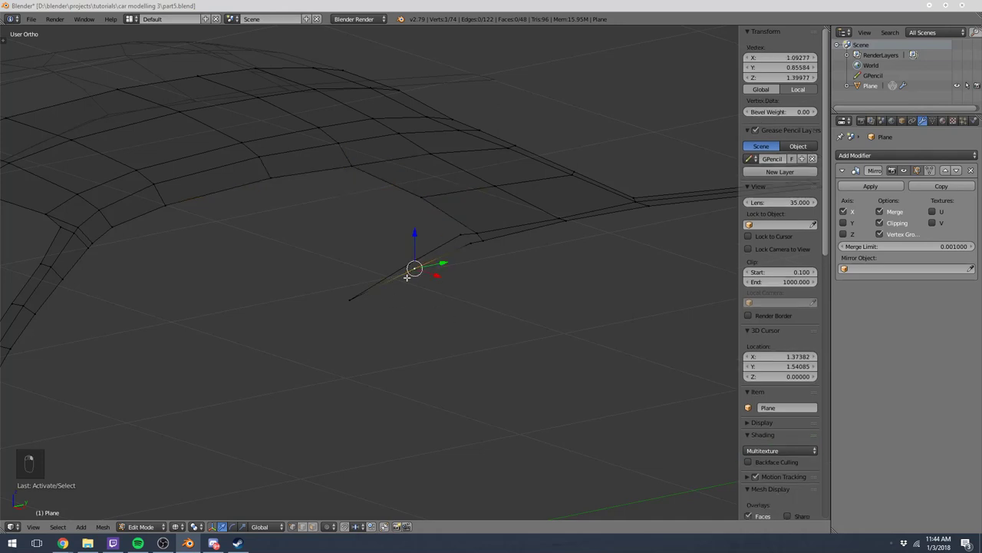
right_click(354, 304)
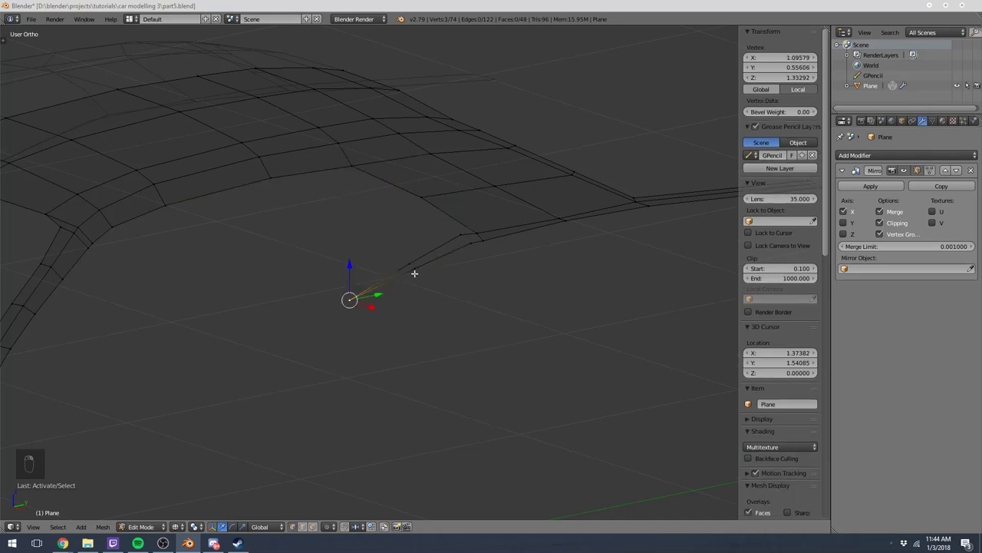
alt+right_click(291, 179)
alt+shift+right_click(412, 185)
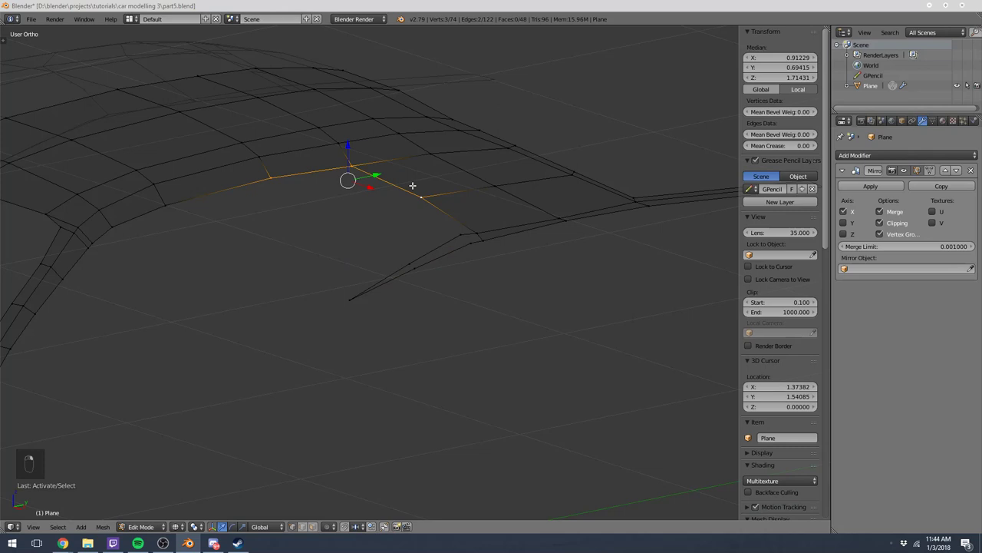
key(f)
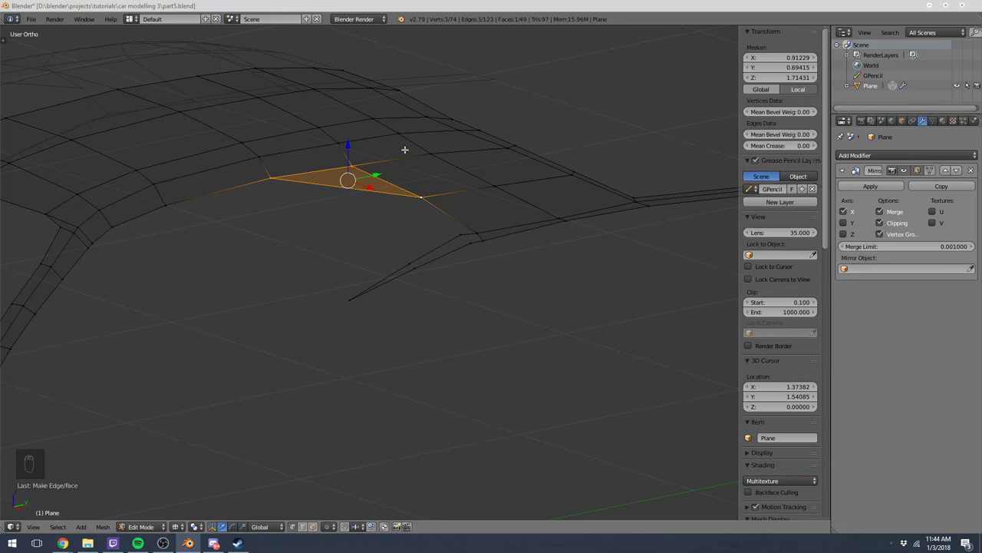
key(ctrl+z)
Fill the first gap in the rear tapering strip with a face.
key(a)
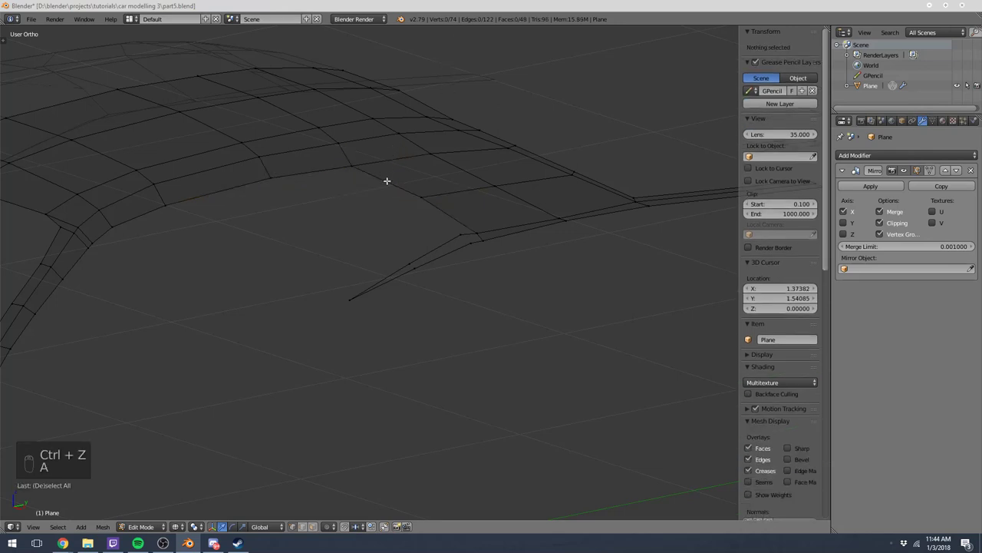
scroll(387, 181, up, 5)
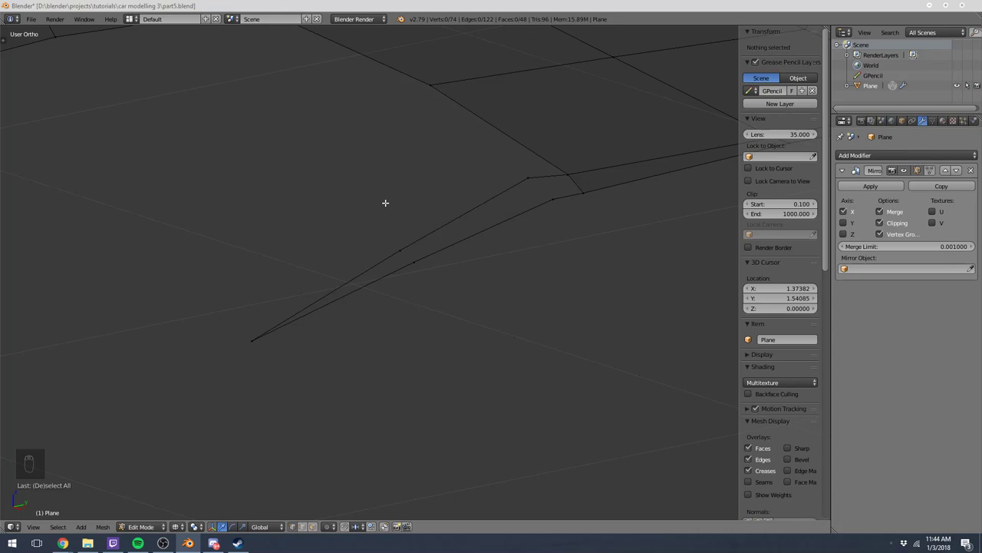
right_click(527, 179)
right_click(552, 198)
right_click(583, 195)
right_click(552, 198)
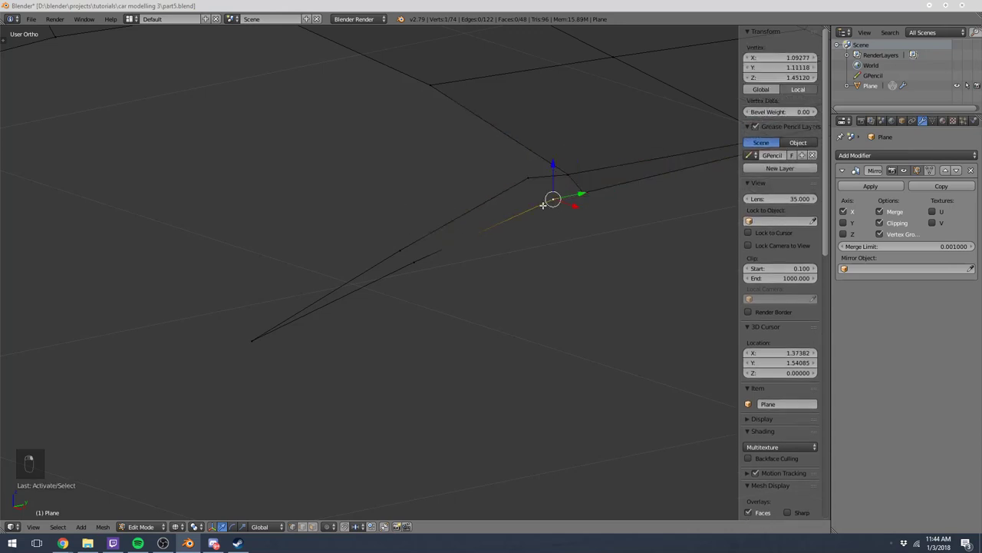
right_click(568, 175)
right_click(553, 198)
right_click(568, 175)
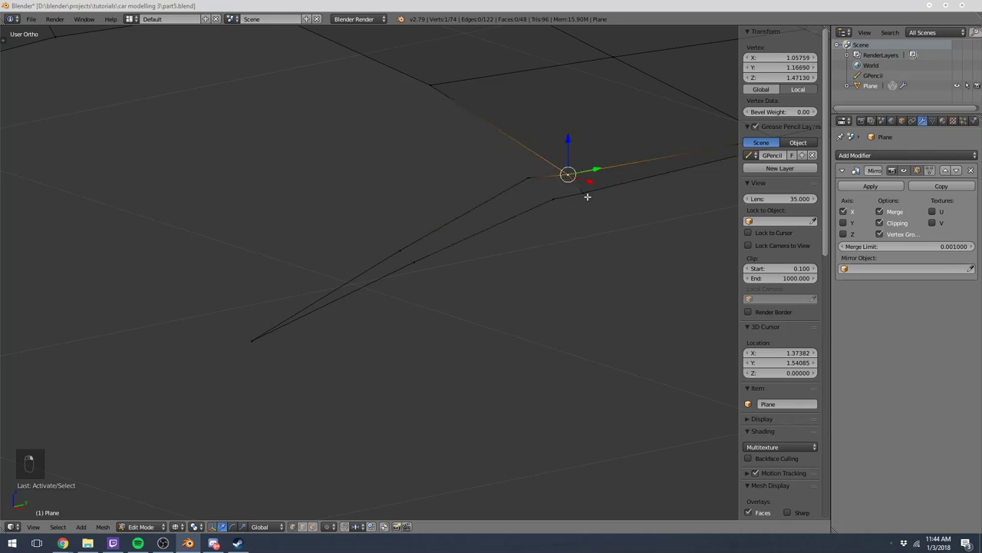
shift+right_click(585, 195)
shift+right_click(553, 198)
shift+right_click(527, 181)
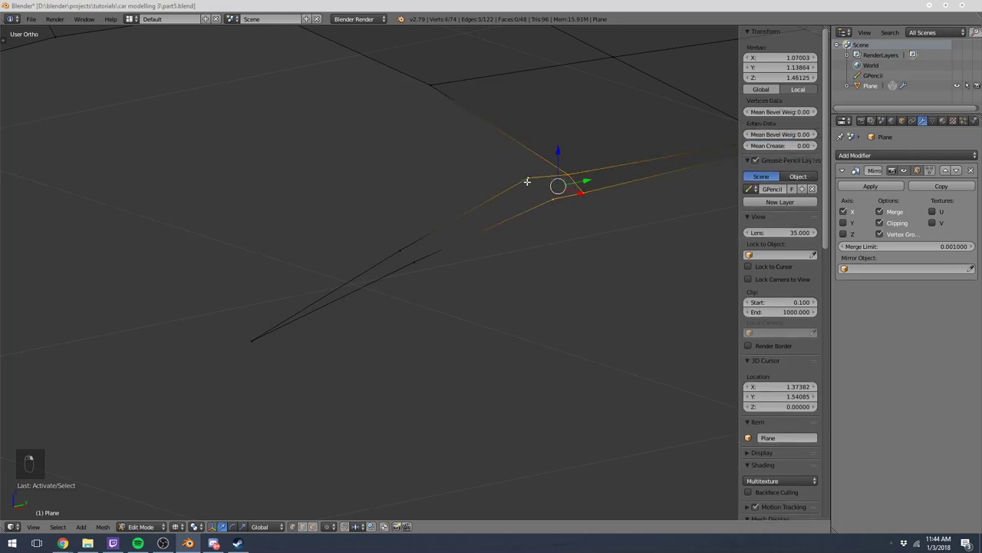
key(f)
Fill the next four-vertex gap along the strip with a second face.
right_click(527, 180)
shift+right_click(554, 207)
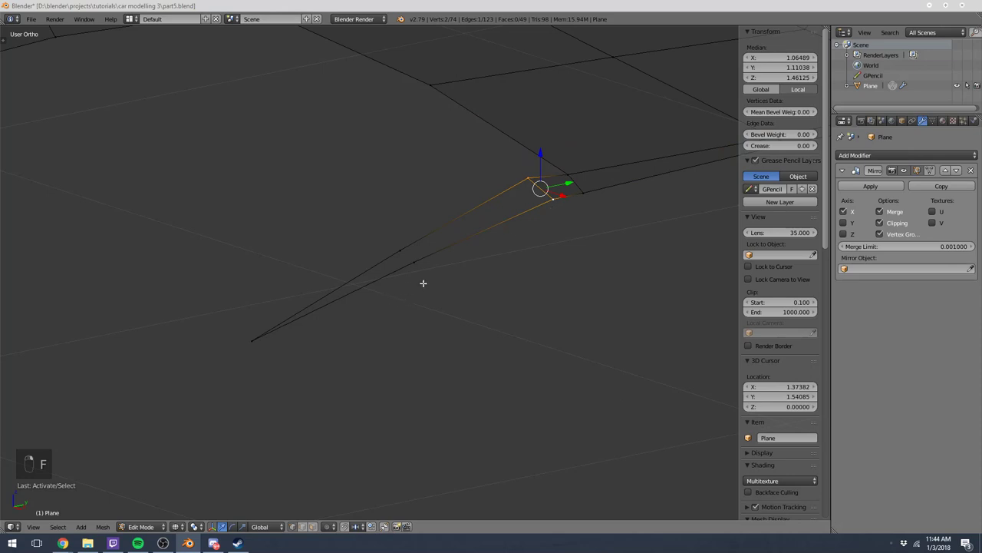
shift+right_click(407, 256)
shift+right_click(424, 258)
shift+right_click(399, 251)
shift+right_click(417, 262)
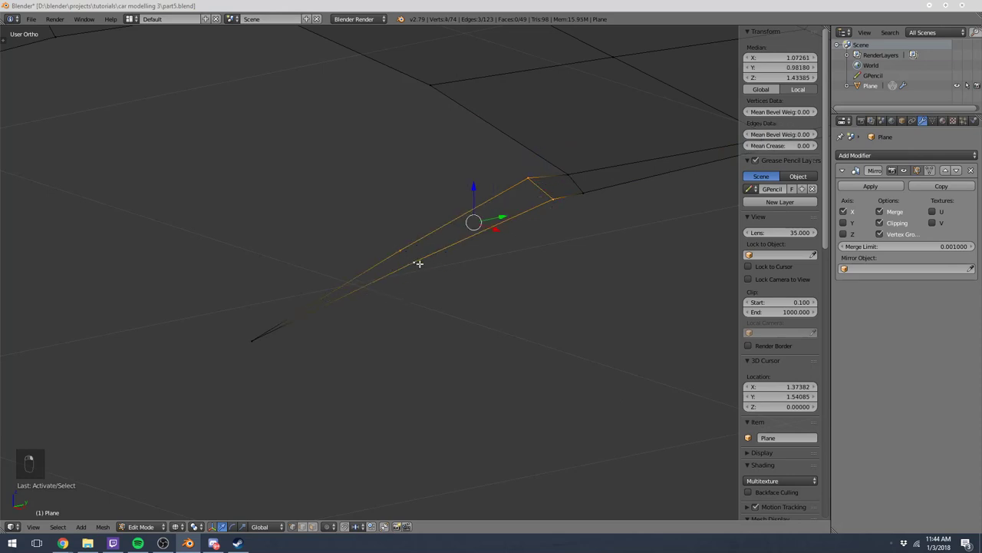
key(f)
Select two strip vertices and the pointed tip vertex for the last fill.
key(a)
right_click(402, 253)
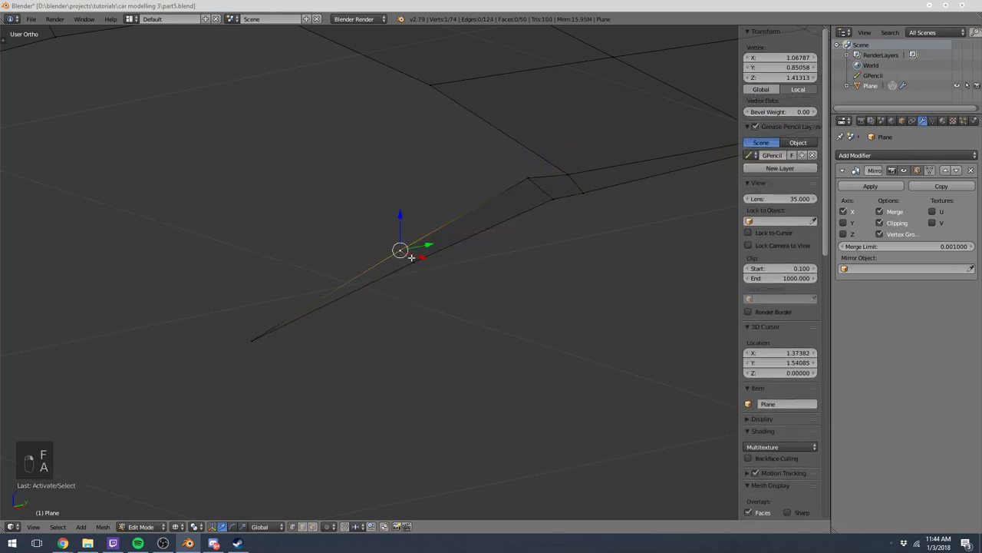
shift+right_click(410, 262)
shift+right_click(250, 347)
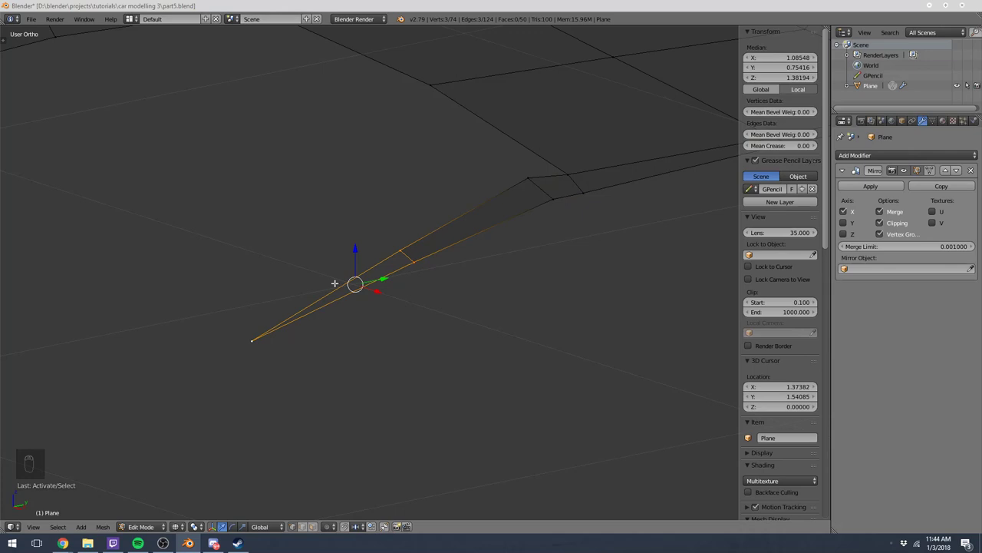
Fill the last gap with a face and view the roof mesh in solid shading.
key(f)
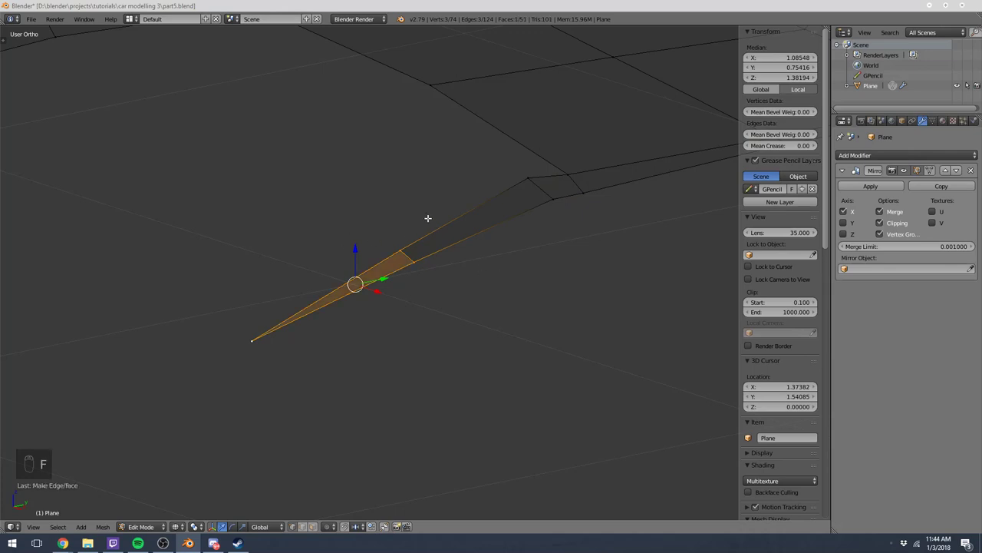
key(a)
middle_drag(428, 217, 494, 227)
key(z)
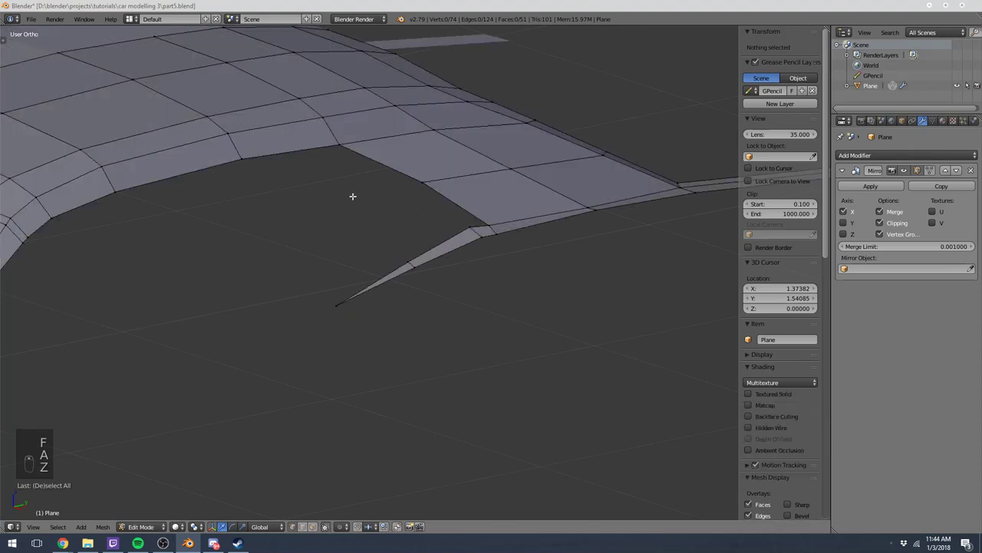
scroll(353, 195, down, 3)
middle_drag(352, 197, 432, 228)
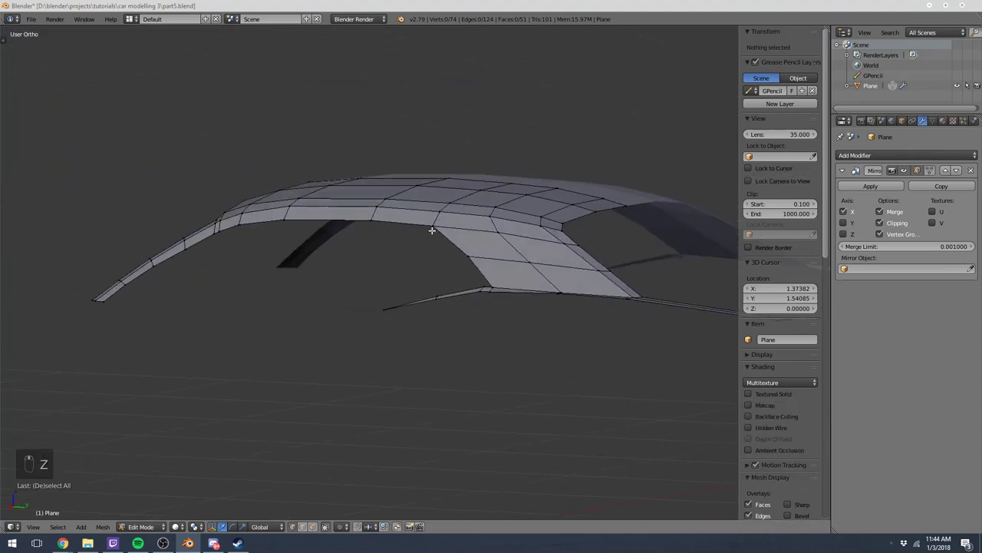
Add a Ctrl+R loop cut across the middle of the strip.
key(KP_3)
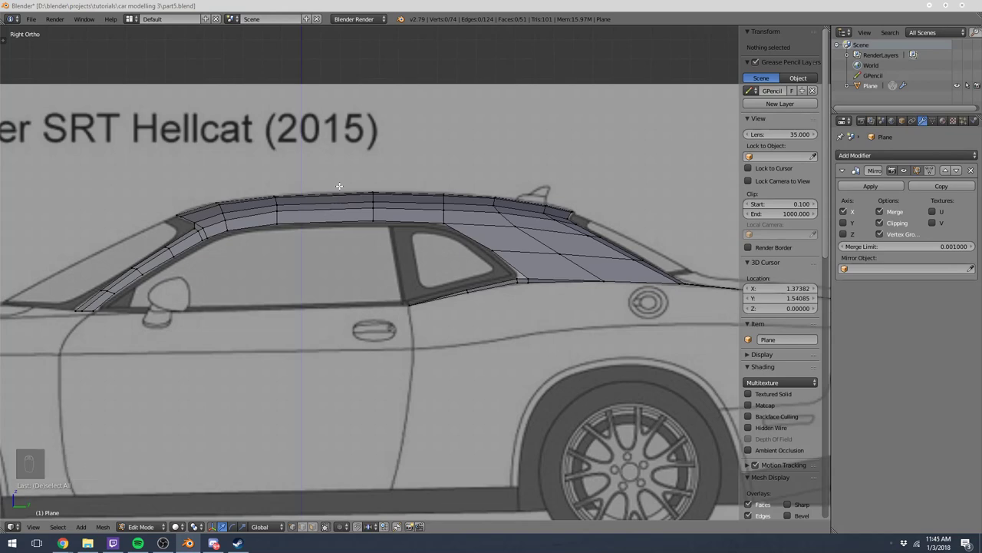
middle_drag(340, 185, 361, 232)
key(ctrl+r)
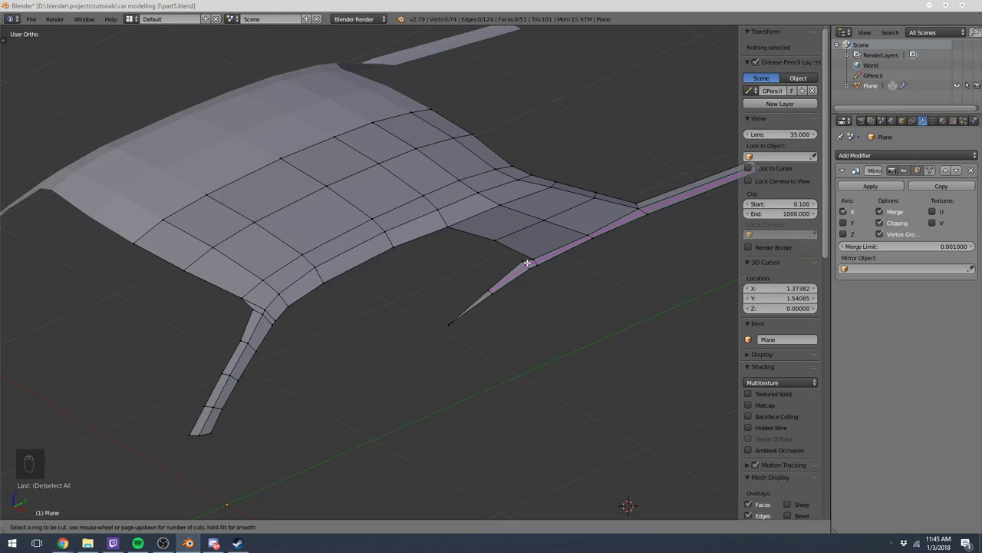
key(Escape)
scroll(461, 284, up, 5)
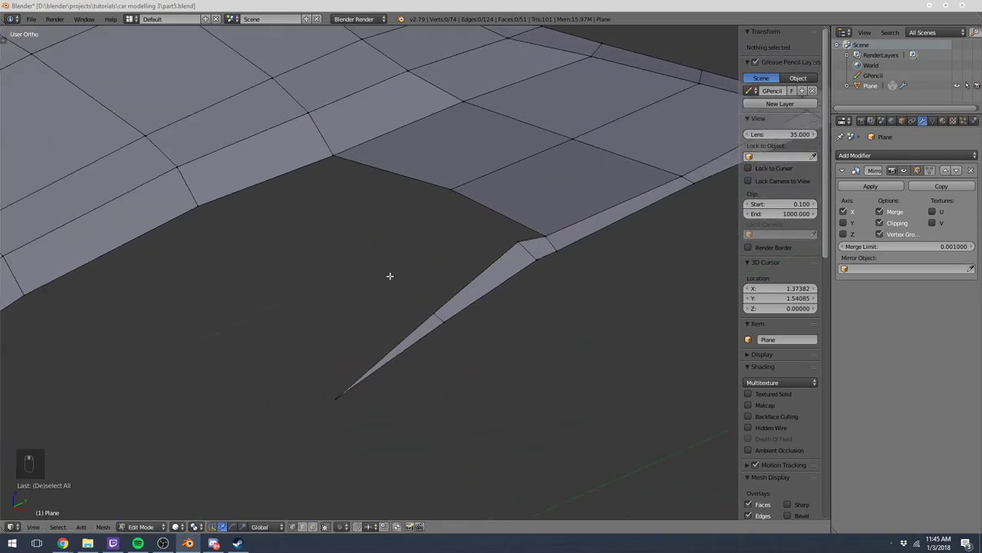
key(ctrl+r)
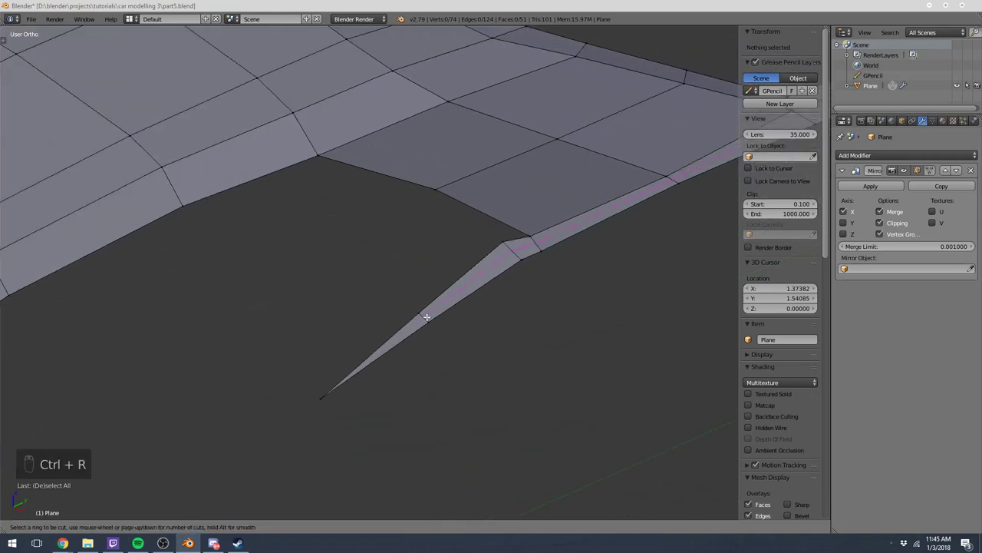
click(376, 345)
right_click(353, 334)
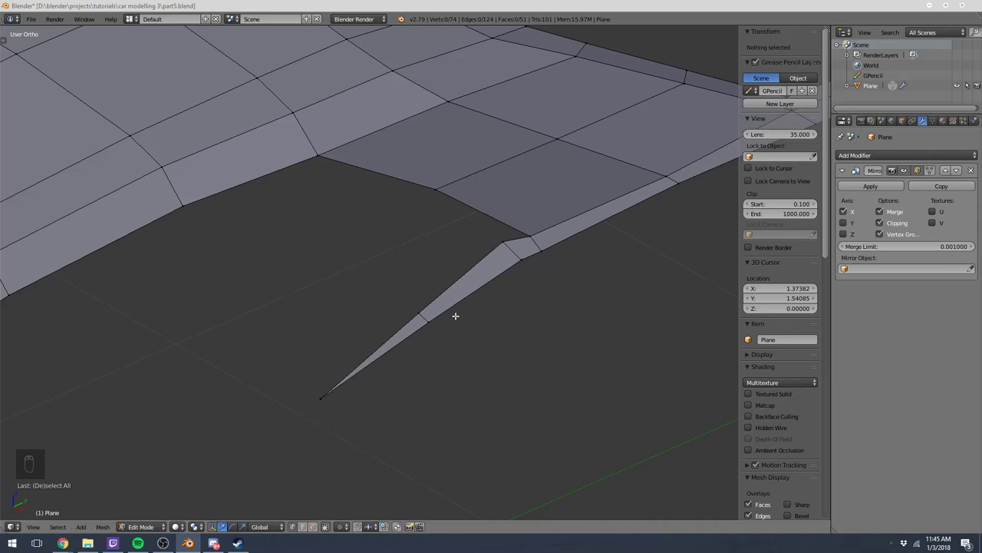
Return to the right side view and zoom in on the front window base by the mirror.
key(KP_3)
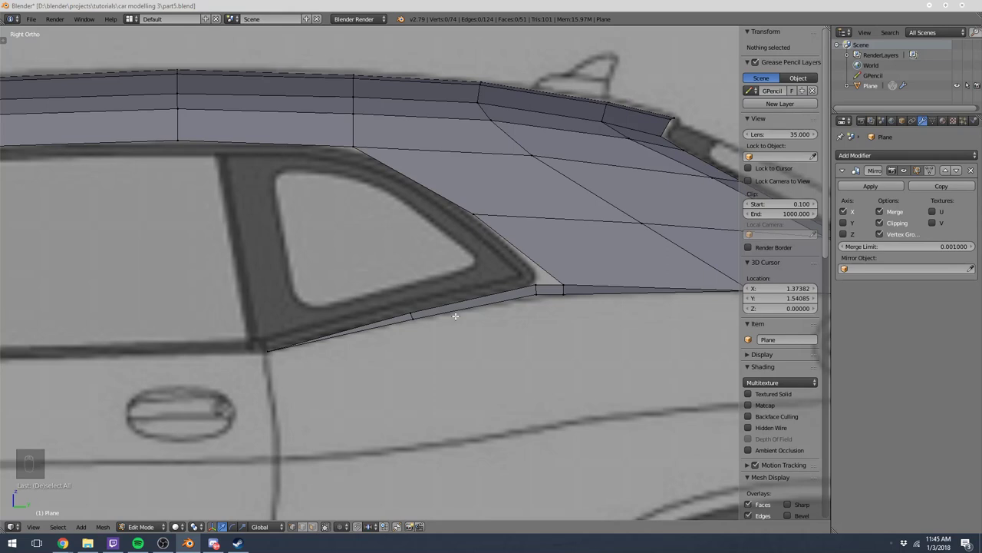
scroll(455, 315, down, 5)
ctrl+scroll(426, 303, up, 4)
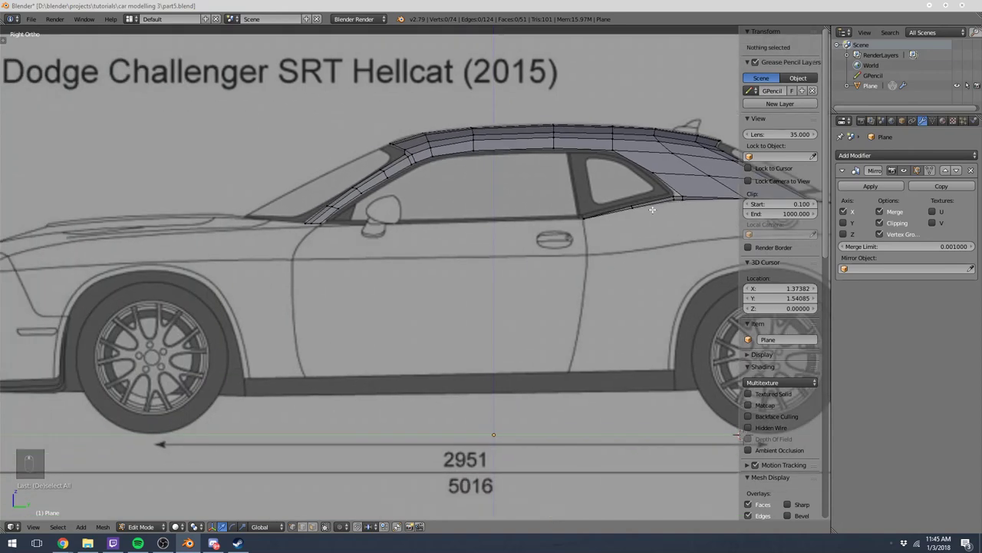
scroll(373, 177, up, 3)
scroll(372, 177, up, 3)
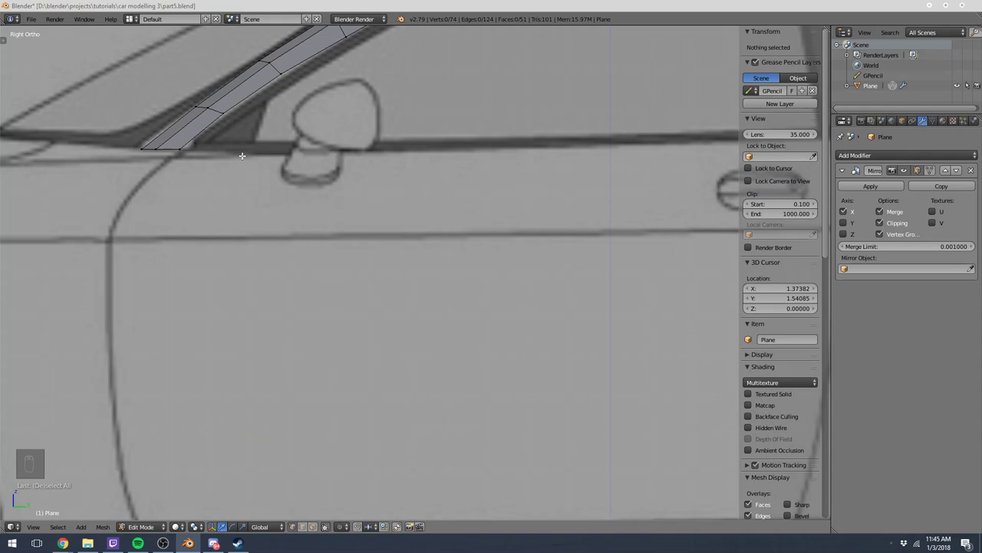
Select the A-pillar base vertex and its neighbouring strip vertex at the window base.
right_click(158, 147)
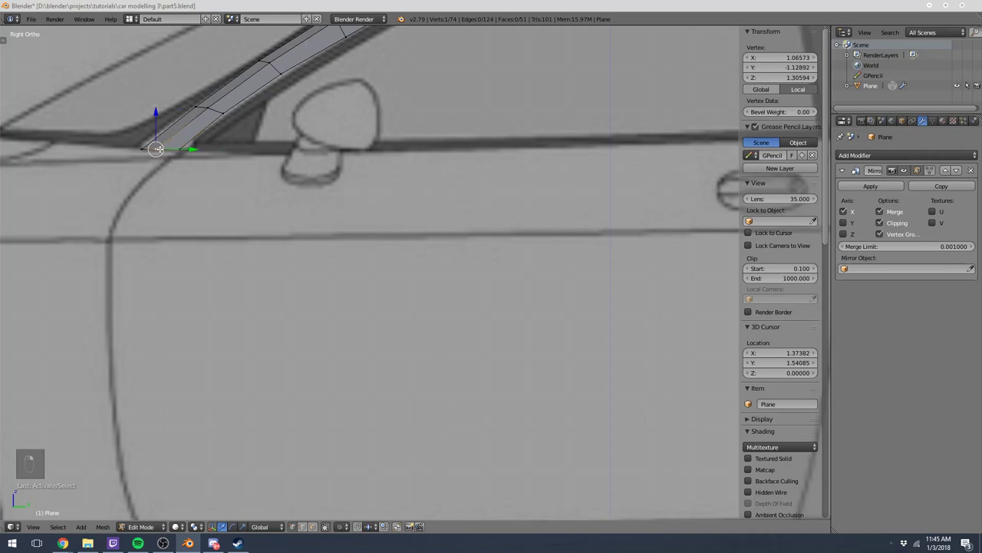
ctrl+right_click(190, 154)
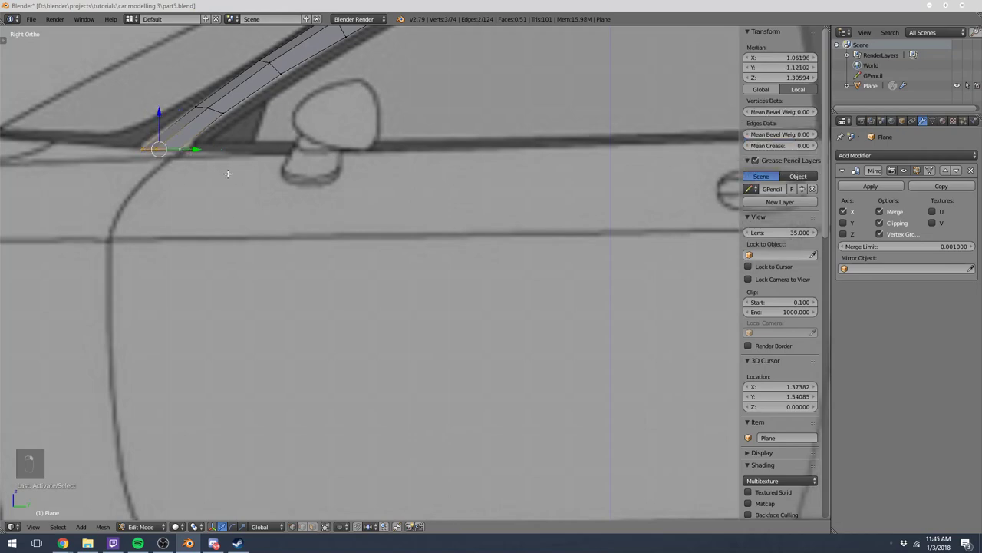
scroll(458, 192, down, 10)
scroll(550, 205, up, 10)
scroll(550, 205, down, 2)
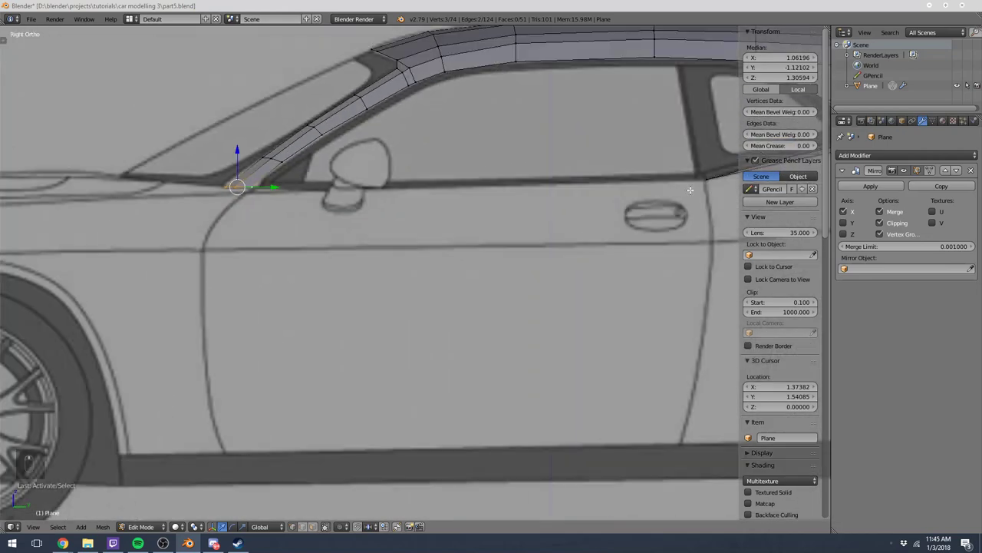
right_click(706, 179)
shift+right_click(254, 189)
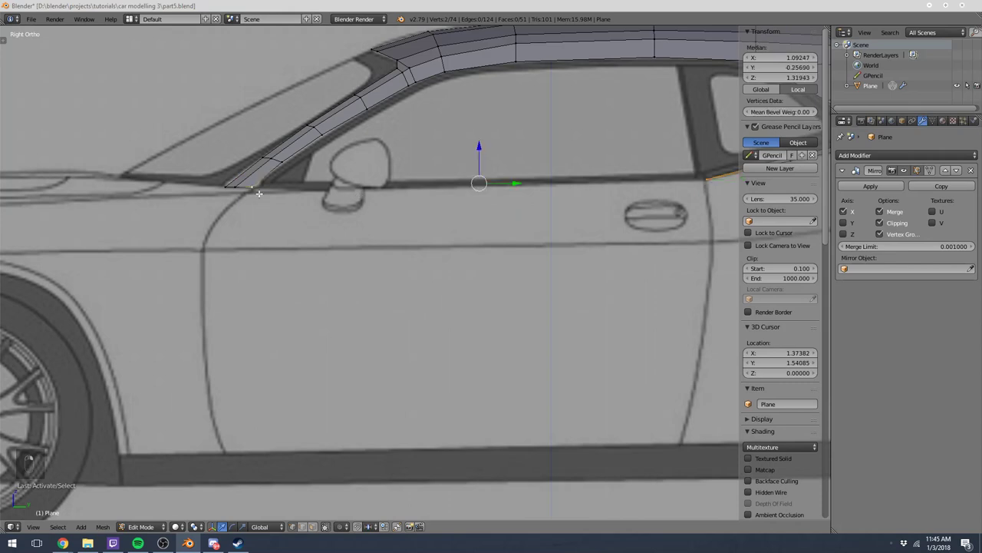
right_click(253, 188)
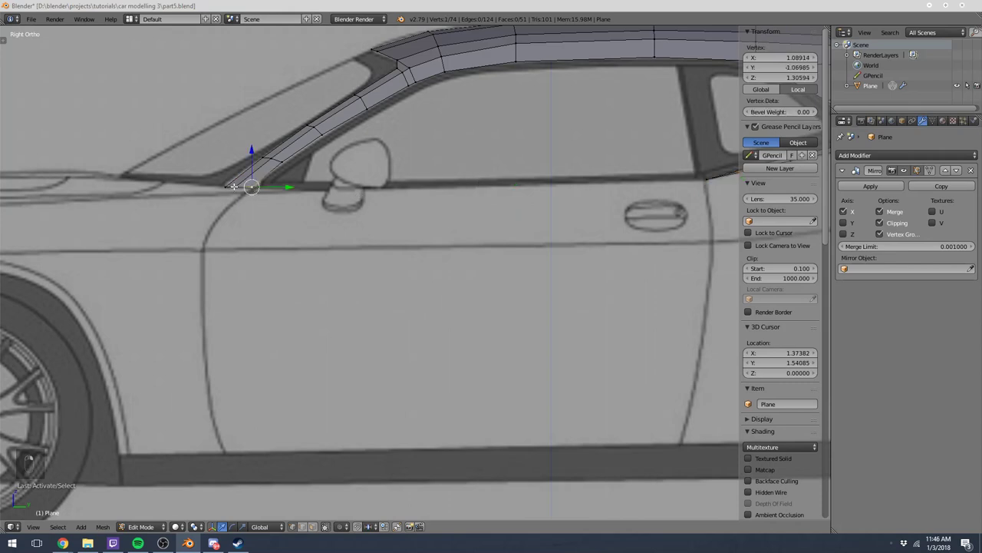
shift+right_click(228, 185)
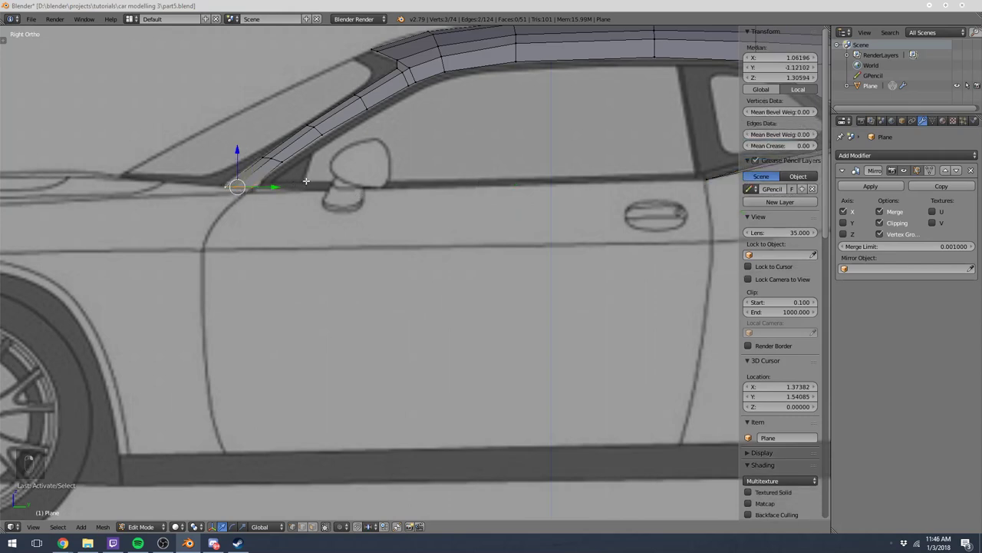
Extrude them into a short edge along the window base, aligning it along X from top view.
key(e)
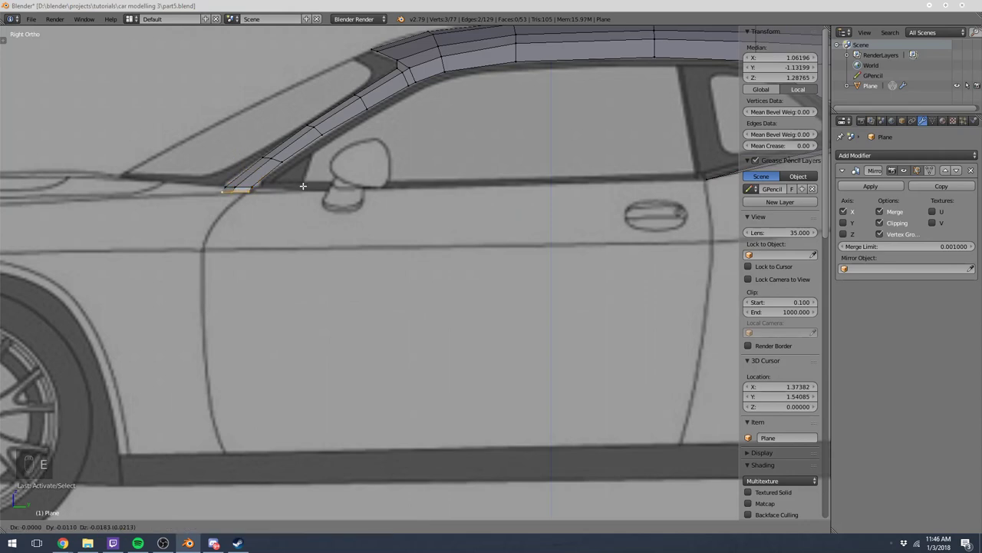
click(300, 185)
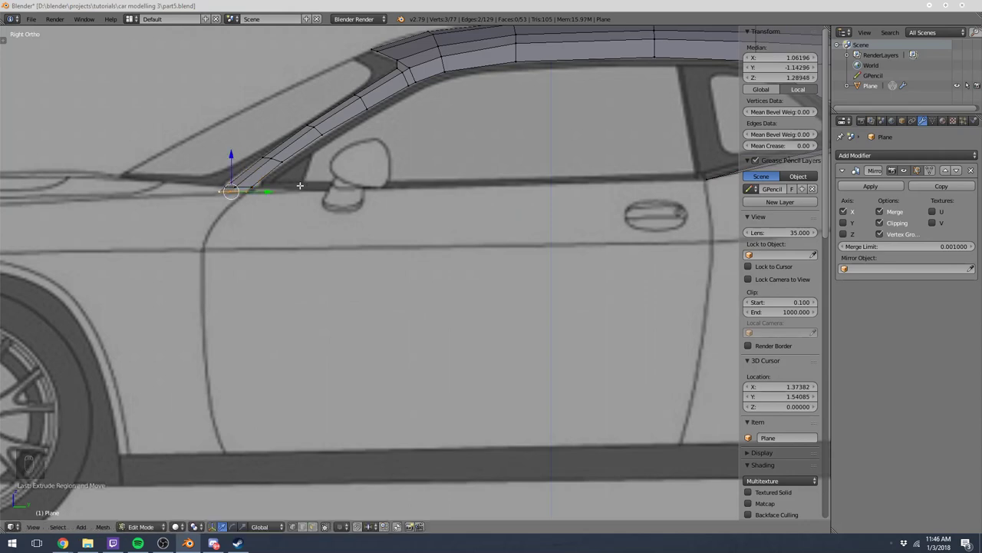
key(KP_7)
scroll(402, 458, up, 2)
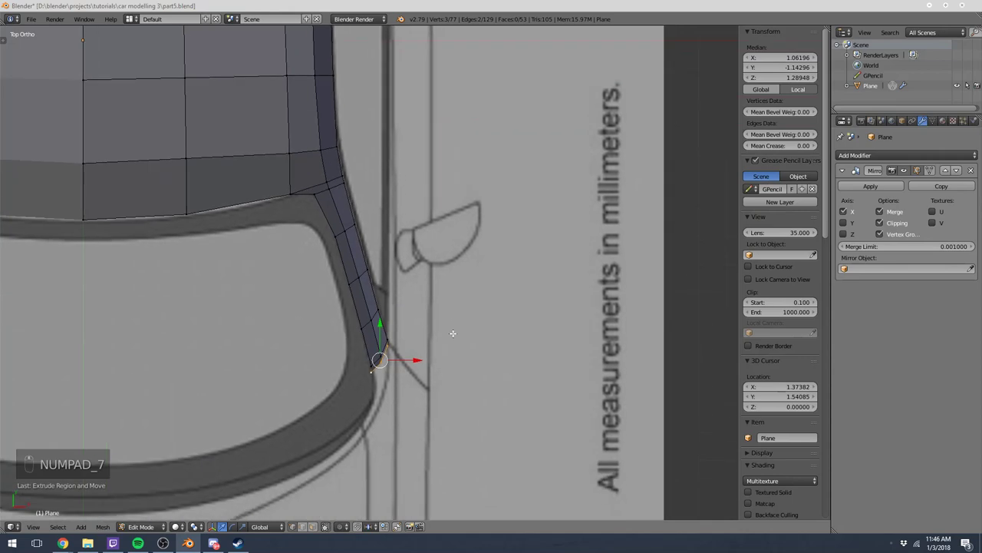
key(g)
key(x)
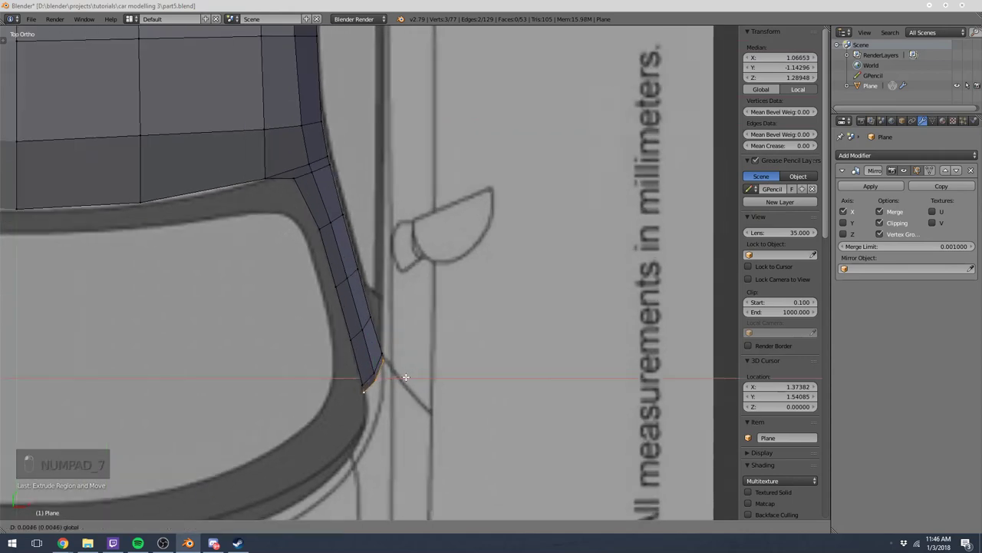
Line the new edge up with the body outline and join the two short-edge vertices with an edge.
click(395, 361)
key(a)
scroll(394, 353, down, 3)
middle_drag(394, 353, 300, 274)
key(z)
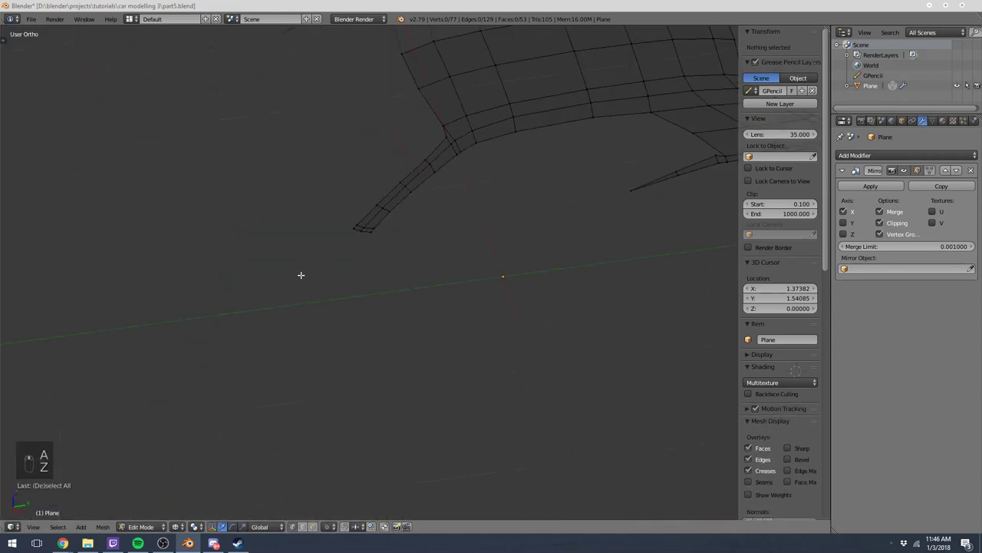
key(z)
right_click(384, 233)
shift+right_click(640, 216)
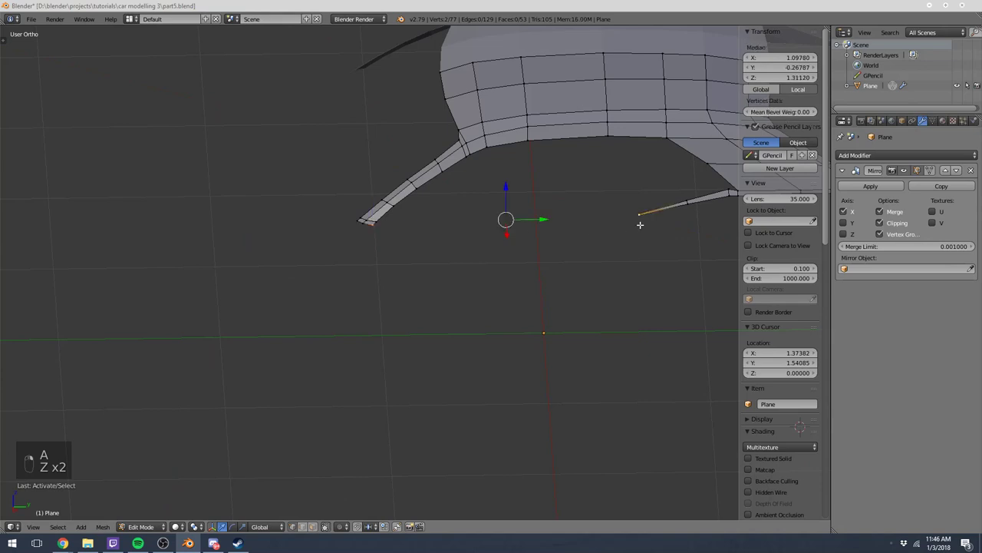
middle_drag(640, 219, 457, 239)
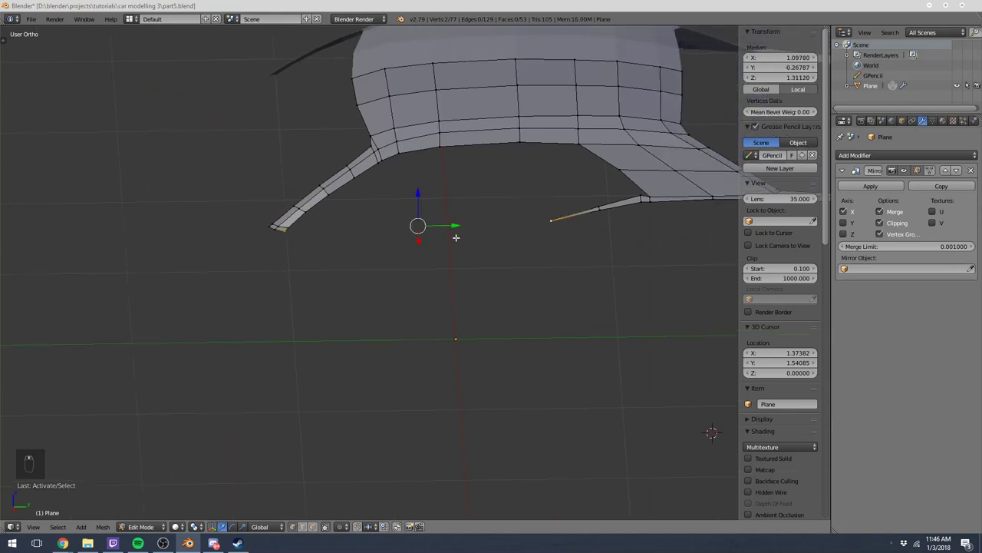
key(f)
In right side view, select the front and rear window-base vertices.
key(KP_3)
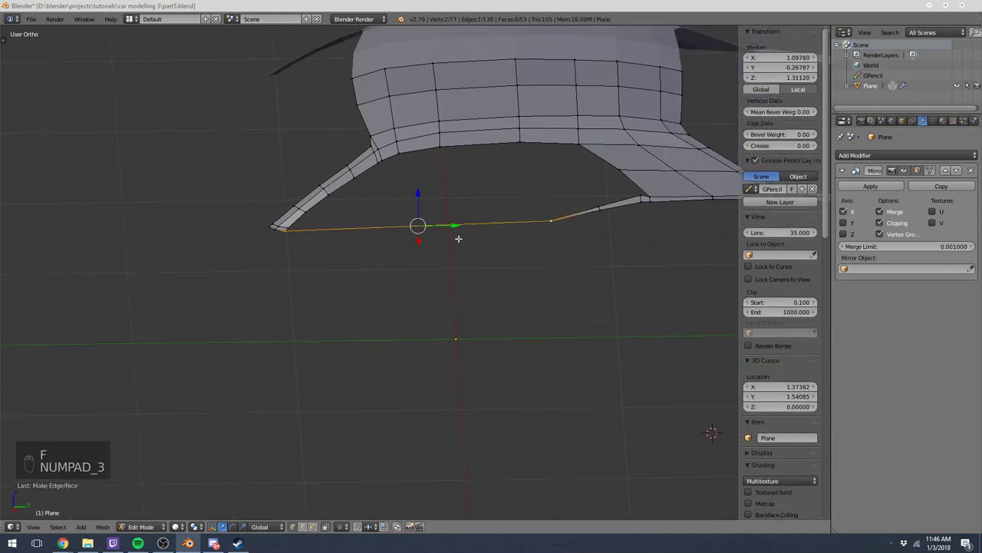
scroll(457, 240, up, 5)
scroll(457, 241, down, 5)
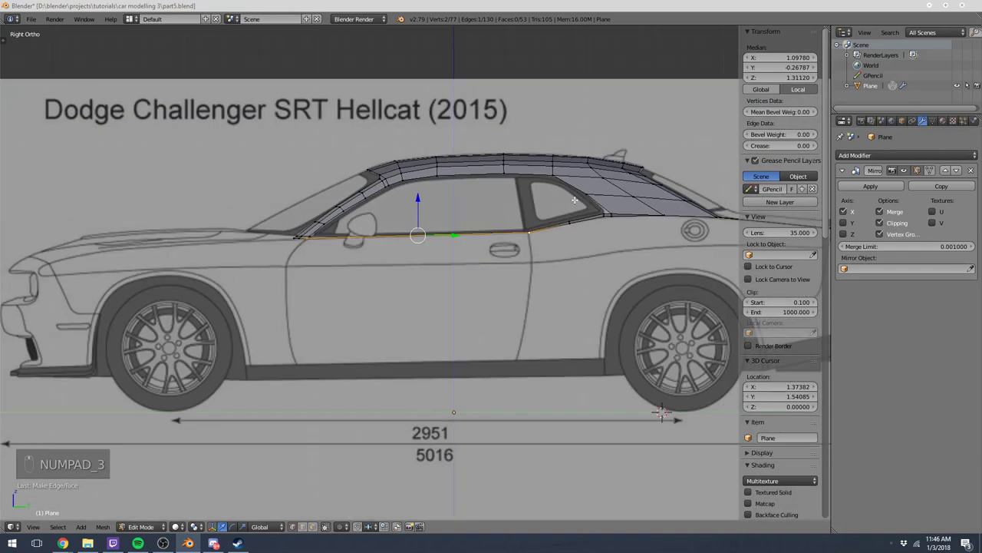
key(a)
key(a)
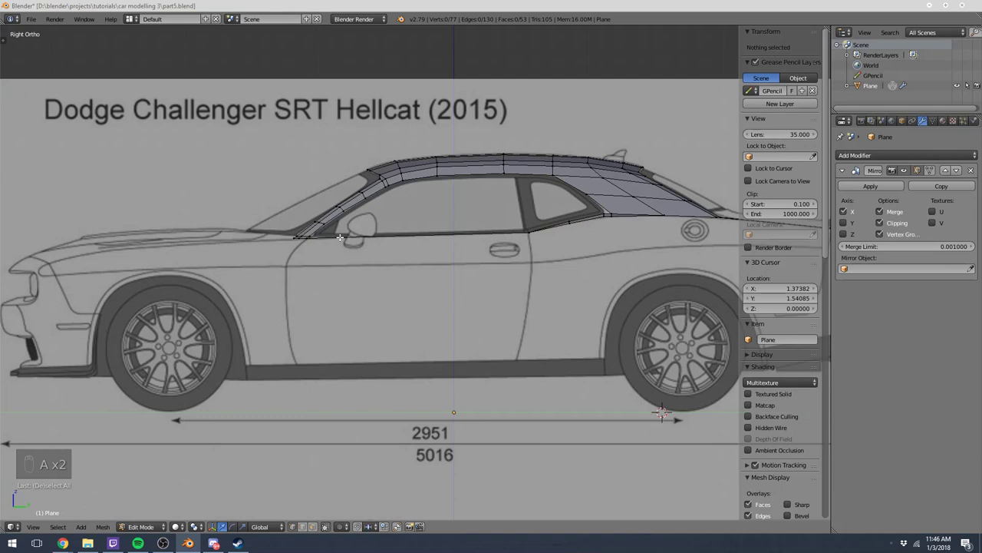
right_click(318, 246)
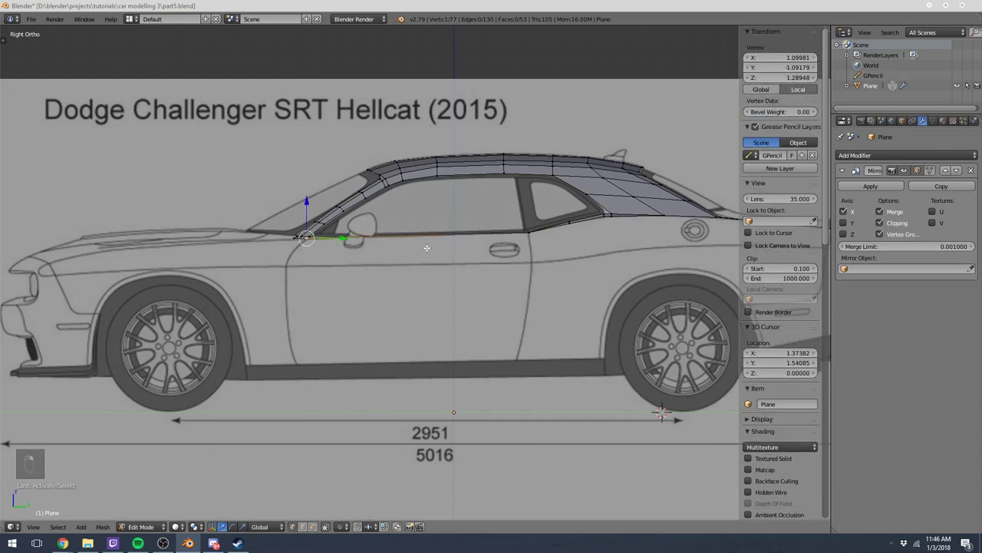
shift+right_click(540, 240)
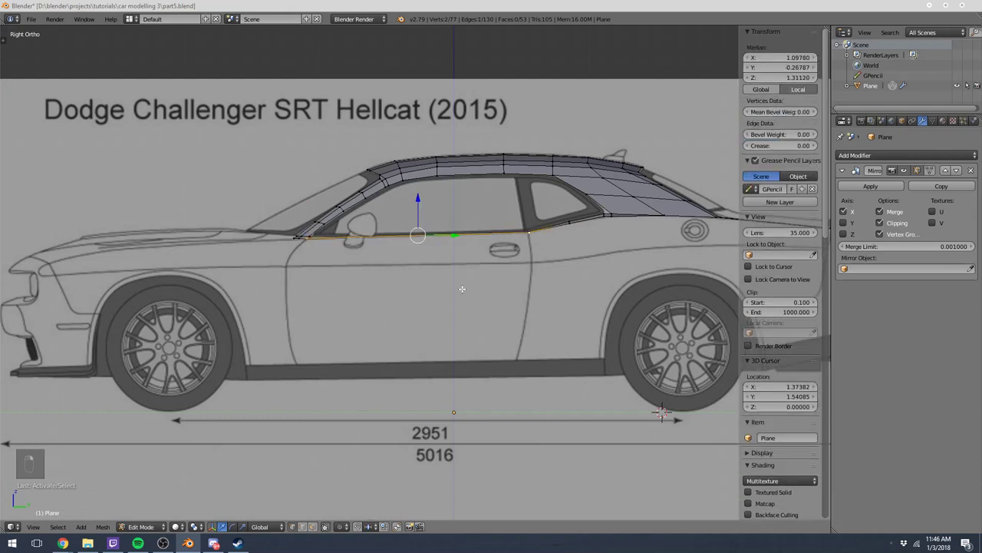
scroll(542, 261, up, 1)
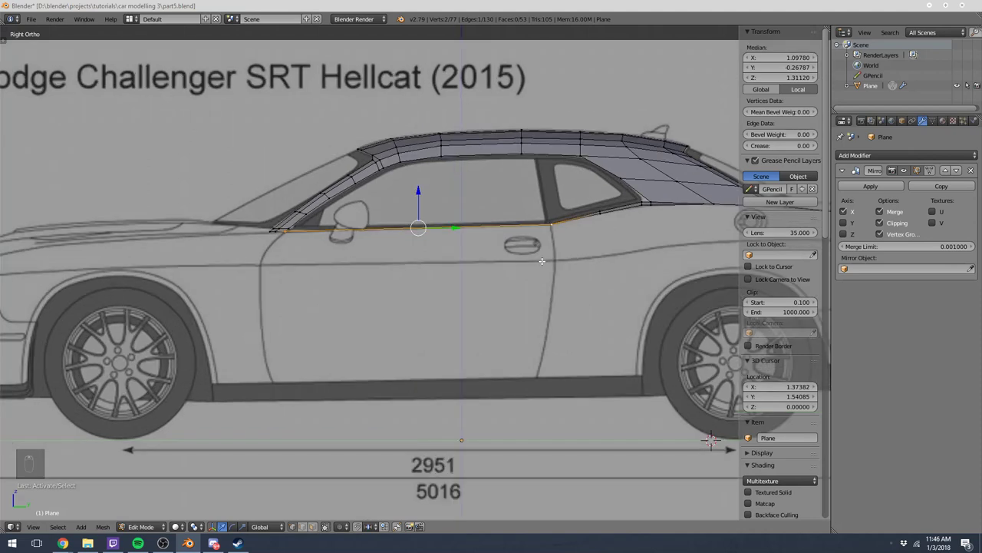
Extrude the window-base edge down into a door strip and move its bottom-left corner onto the door's front line.
key(e)
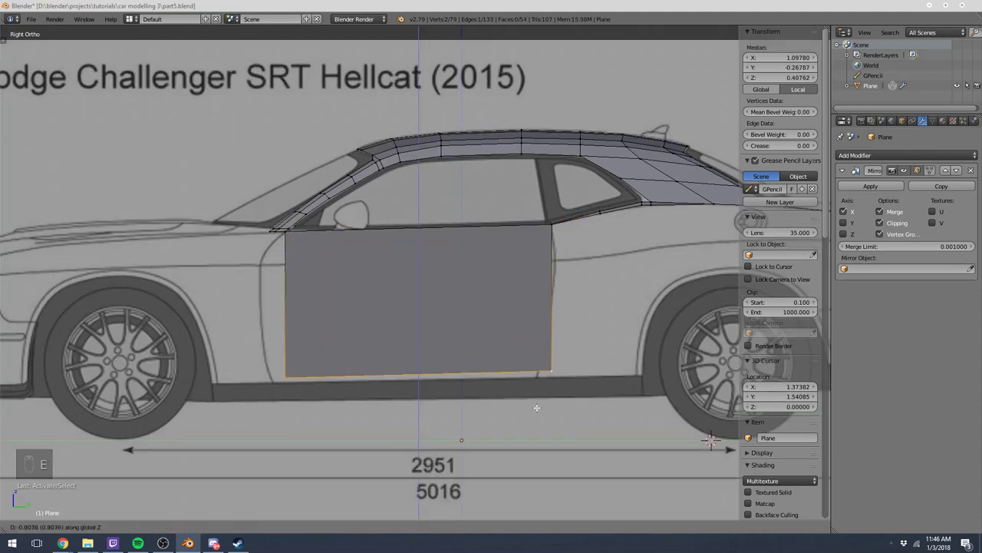
click(509, 294)
right_click(553, 260)
key(g)
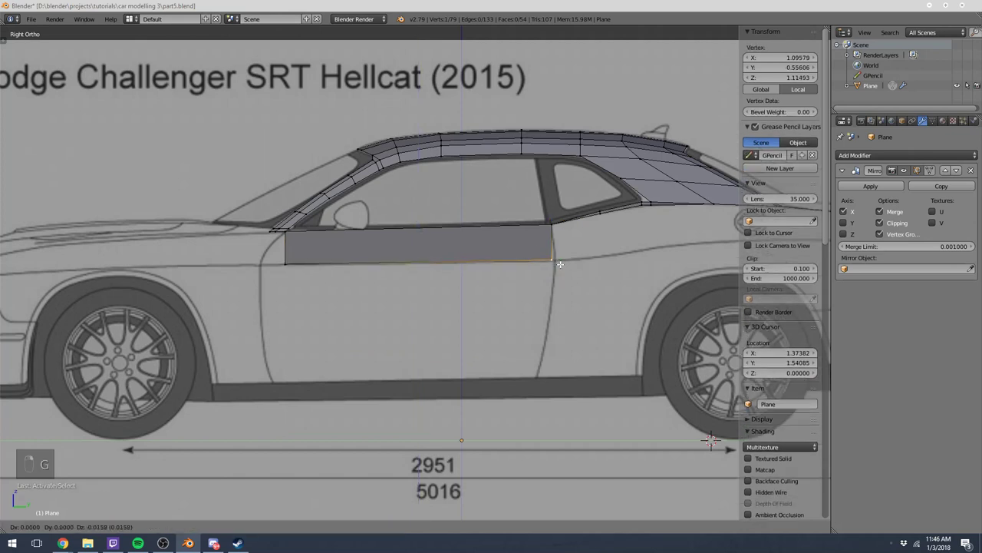
right_click(567, 263)
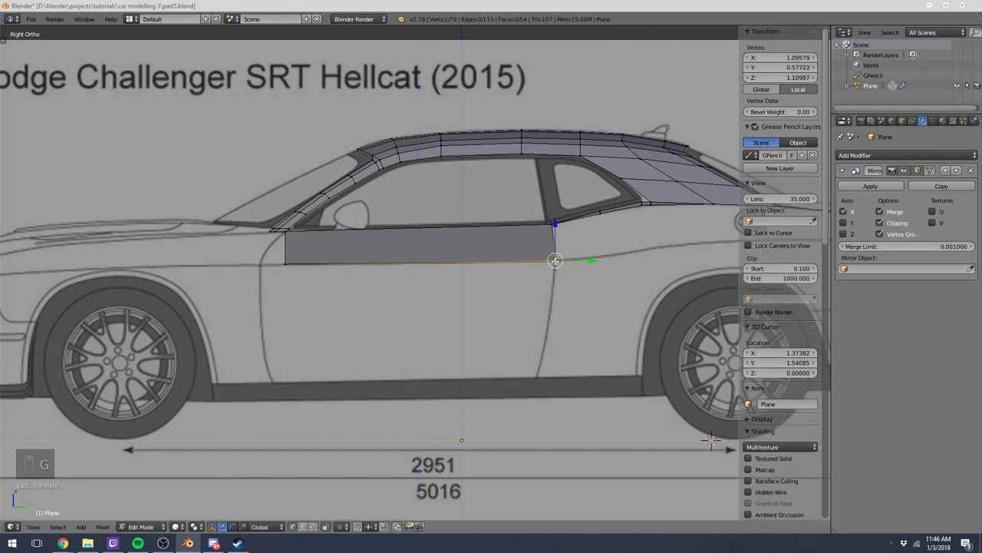
right_click(303, 263)
key(g)
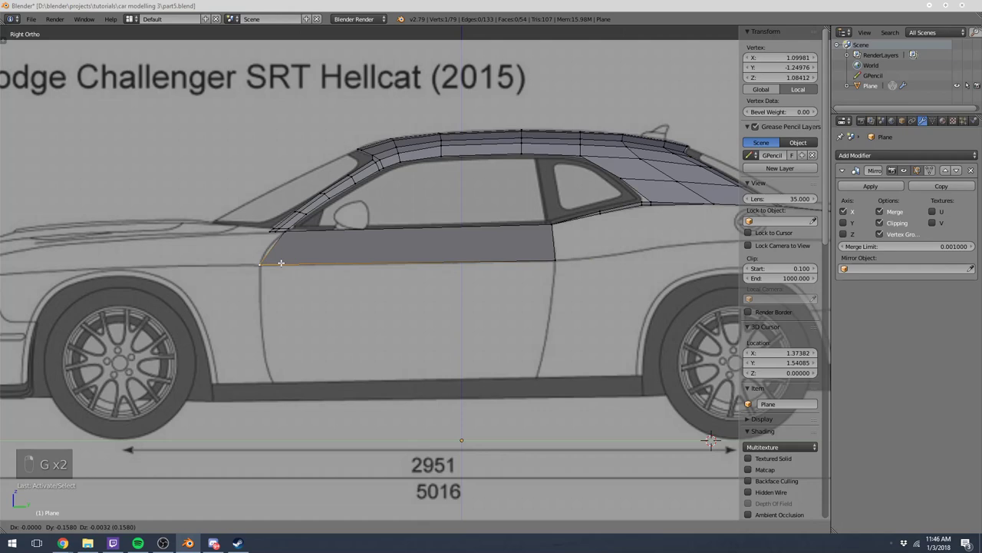
click(281, 263)
Push the strip's bottom edge outward in top view to median X 1.23681.
shift+right_click(569, 262)
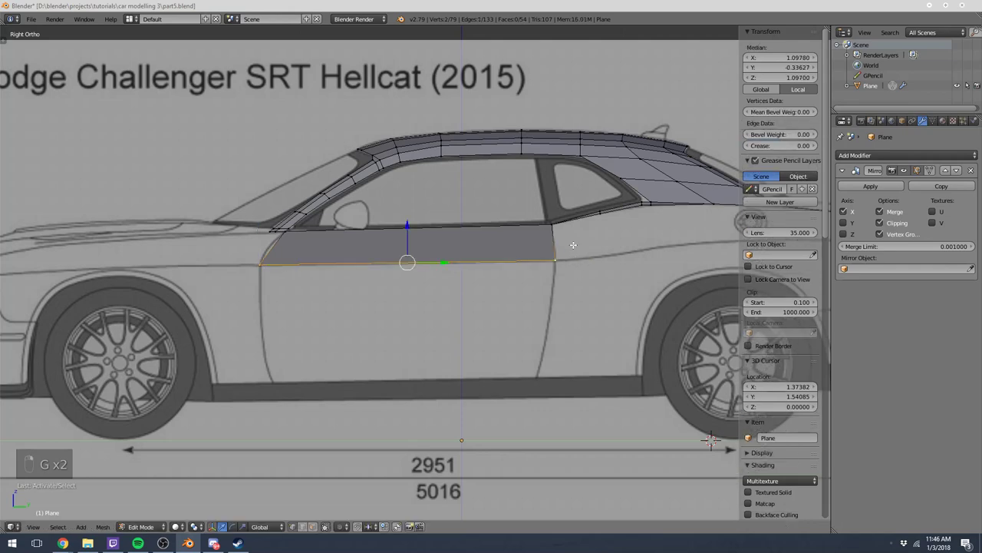
key(KP_7)
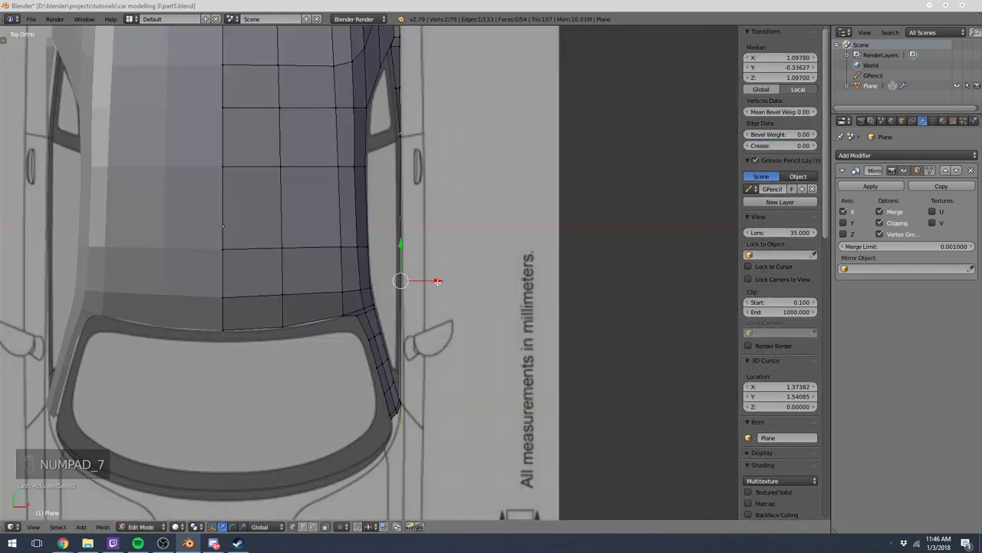
drag(437, 281, 460, 280)
key(KP_1)
scroll(454, 245, up, 5)
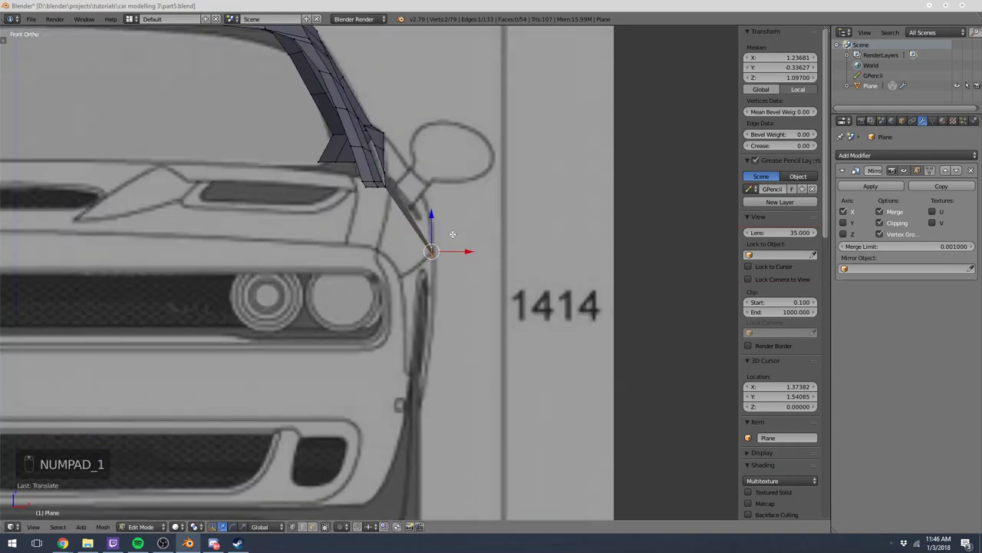
Add a centred horizontal loop cut across the middle of the door strip.
key(a)
key(a)
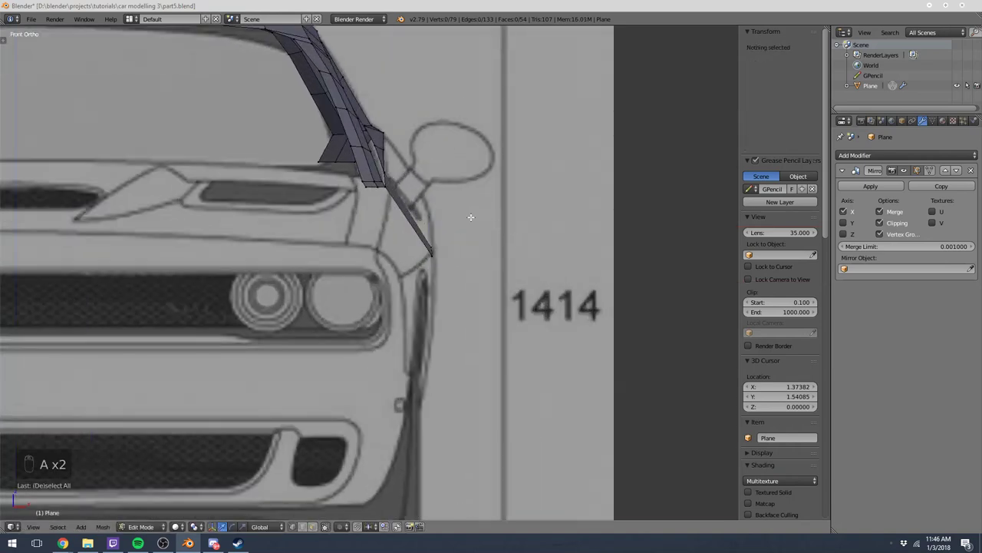
right_click(413, 217)
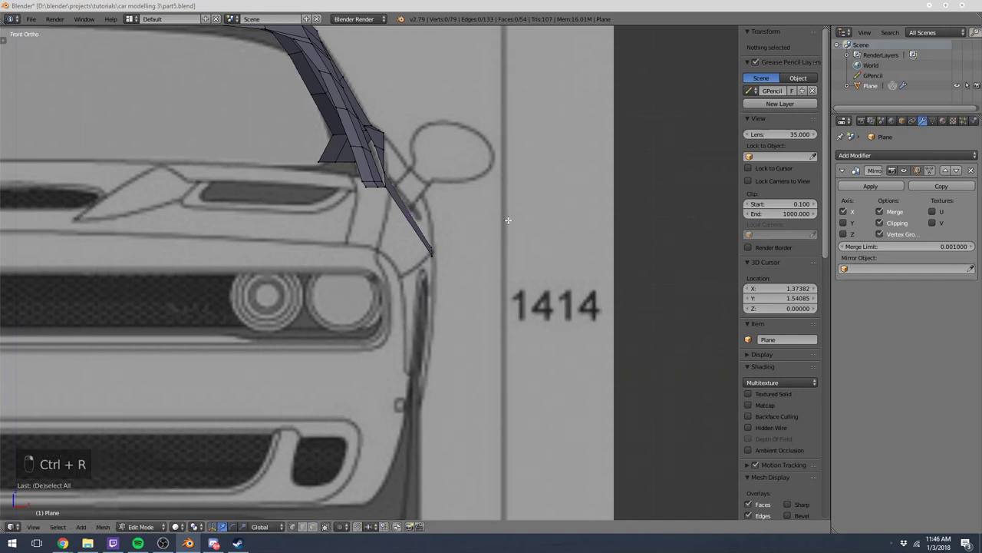
middle_drag(509, 219, 292, 266)
key(ctrl+r)
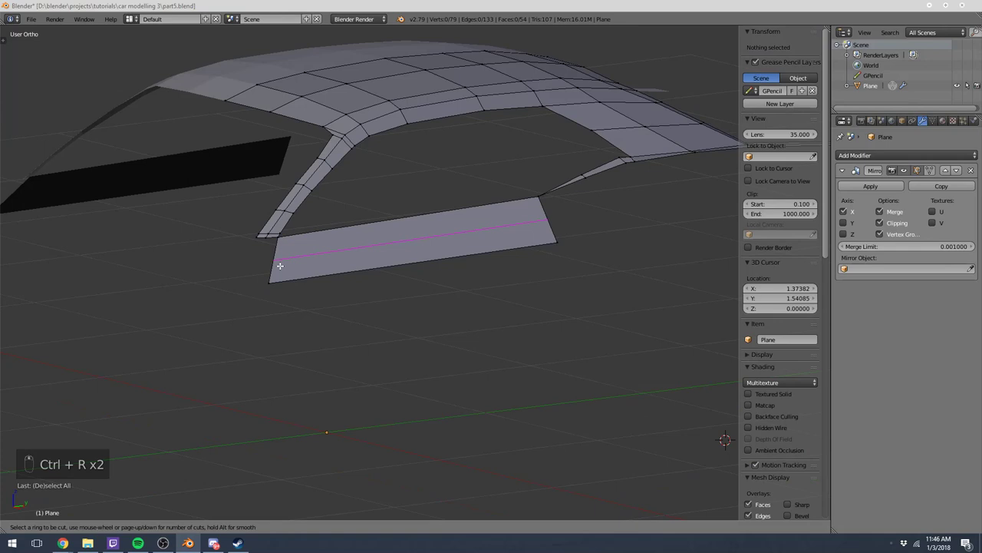
click(280, 266)
right_click(280, 266)
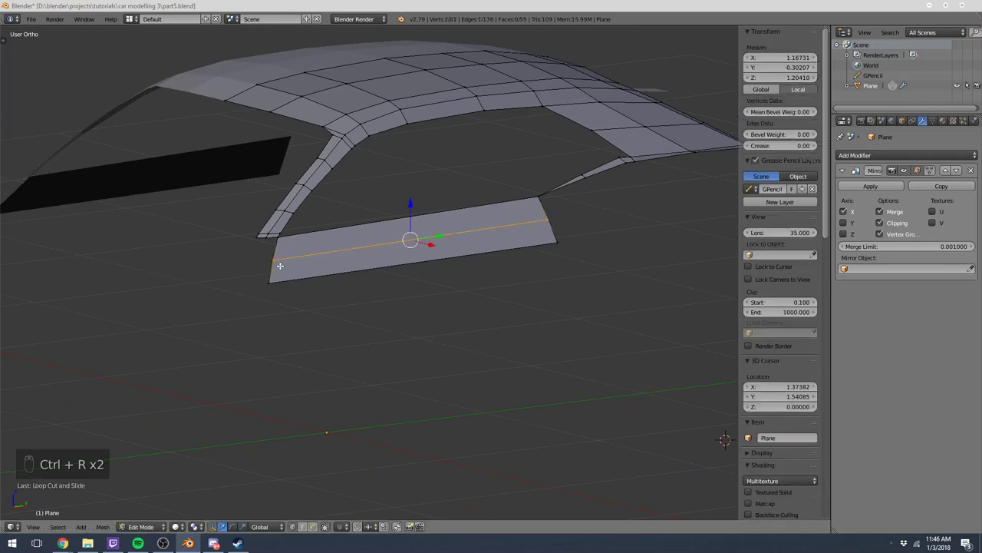
Move the middle loop outward in front view so the panel curves.
key(KP_1)
scroll(621, 139, up, 5)
key(g)
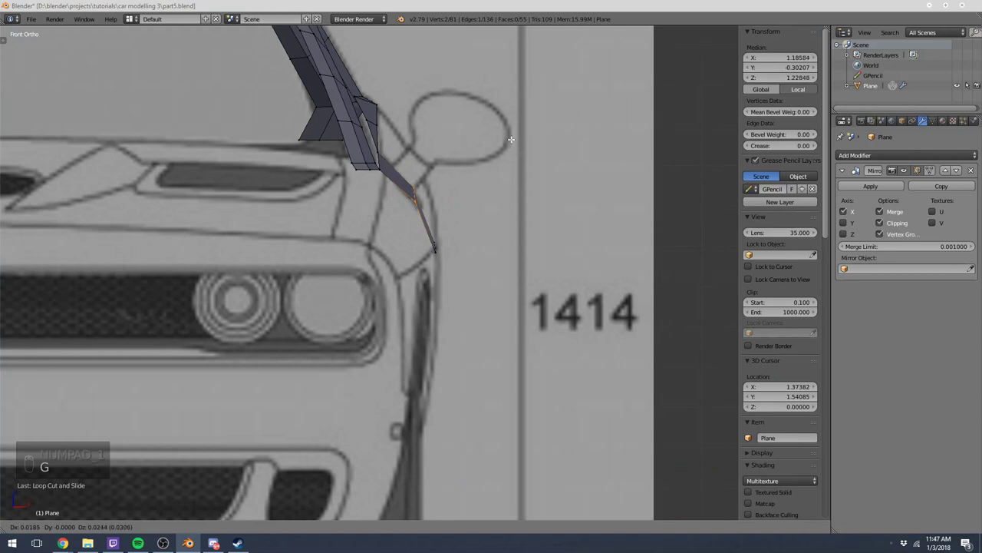
click(622, 230)
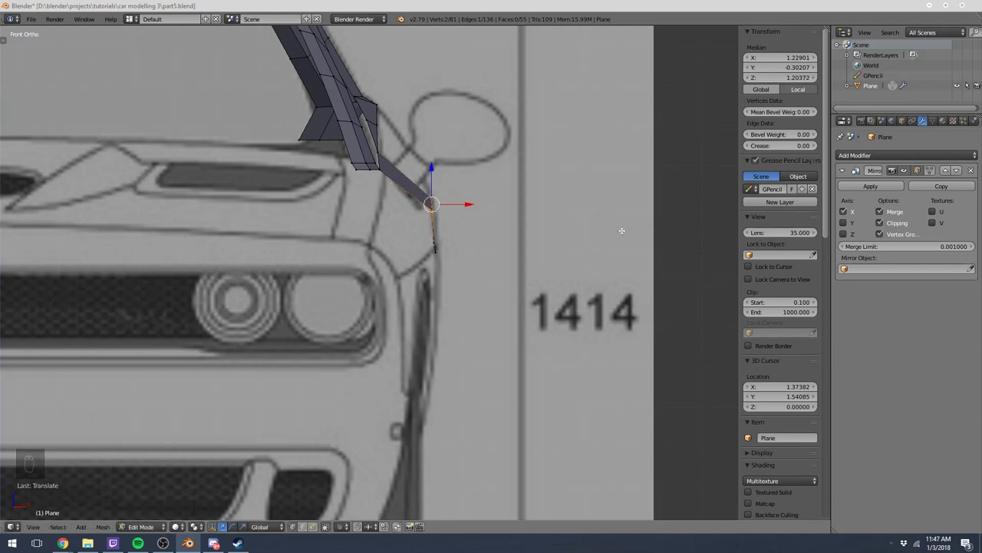
key(KP_7)
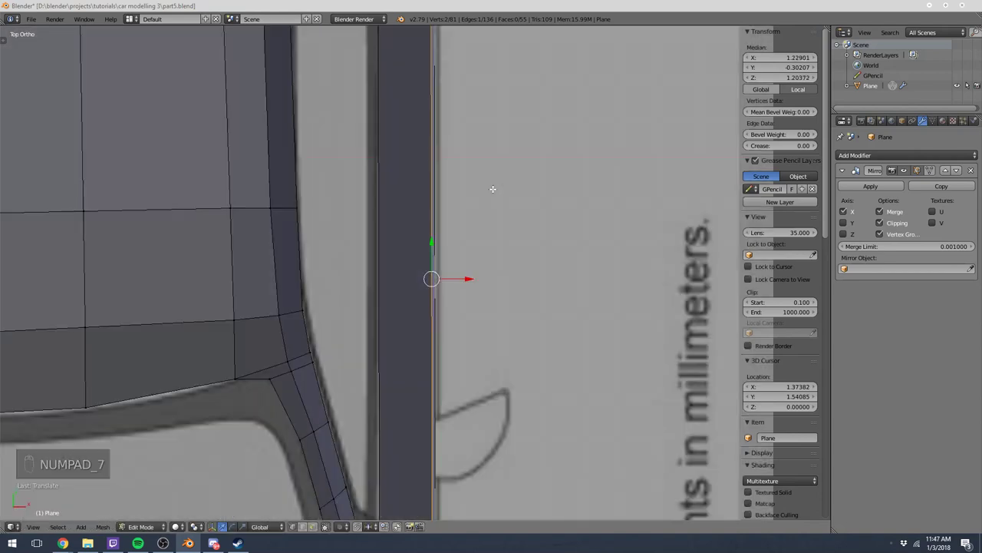
key(KP_1)
key(ctrl+z)
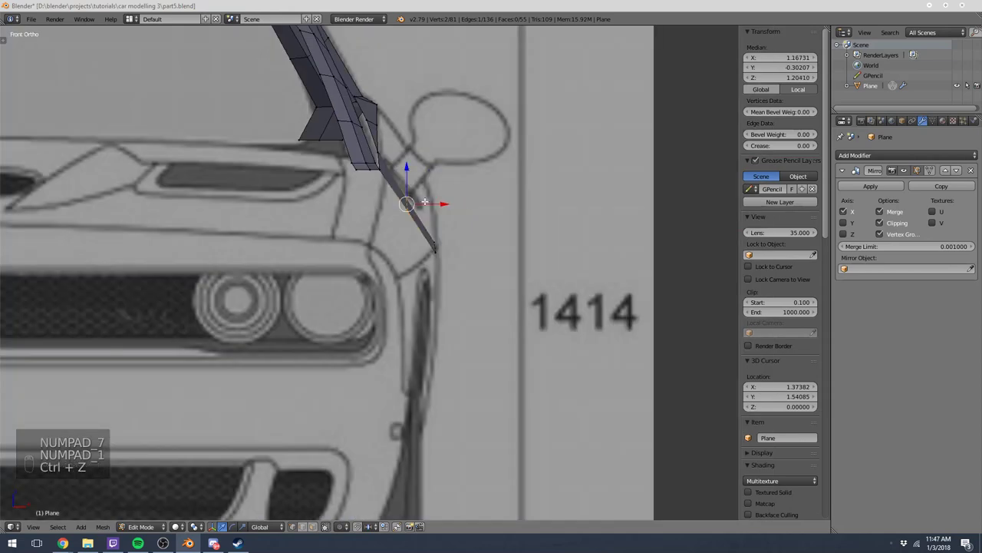
key(g)
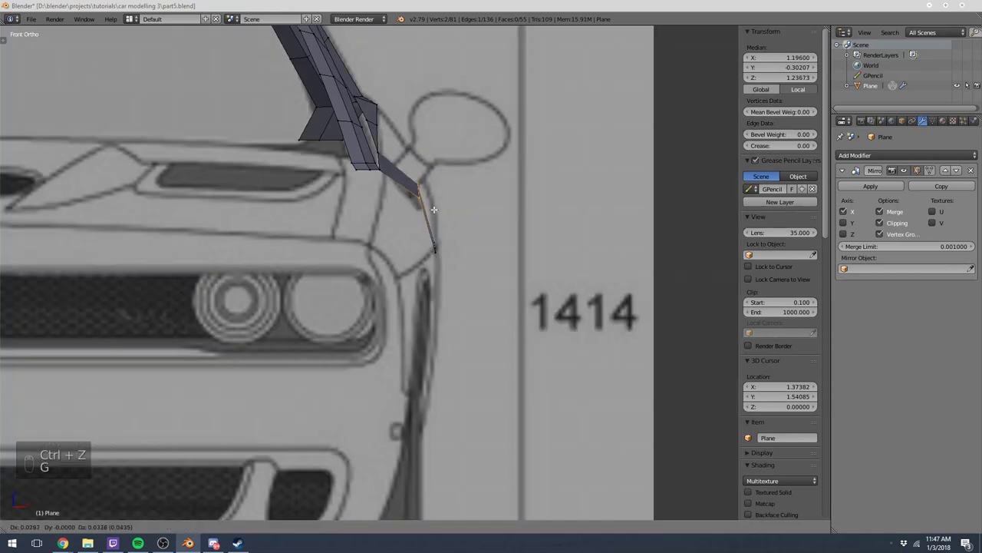
click(405, 166)
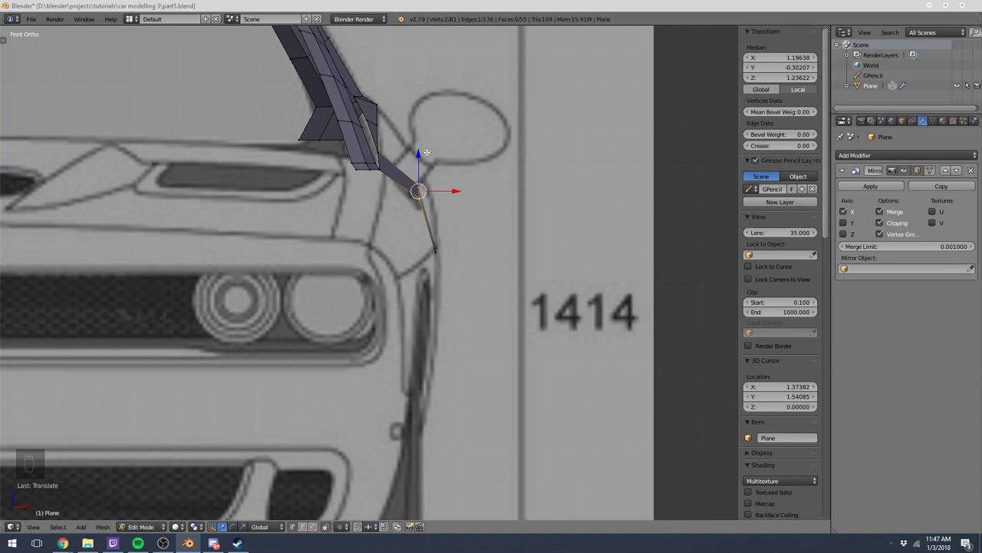
Fine-tune the middle loop against the front-view body curve and inspect the curved door panel.
scroll(427, 152, down, 2)
key(KP_3)
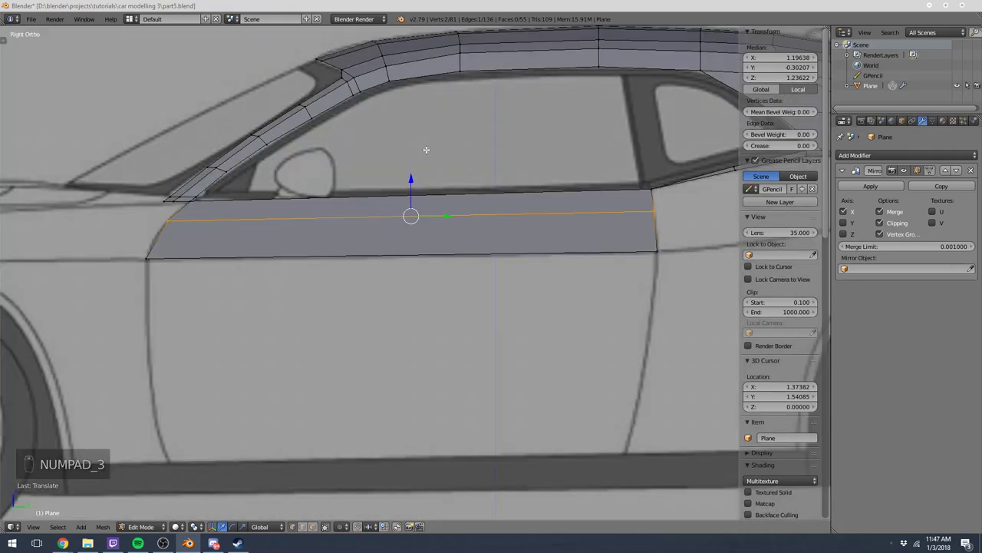
scroll(424, 149, down, 5)
key(KP_1)
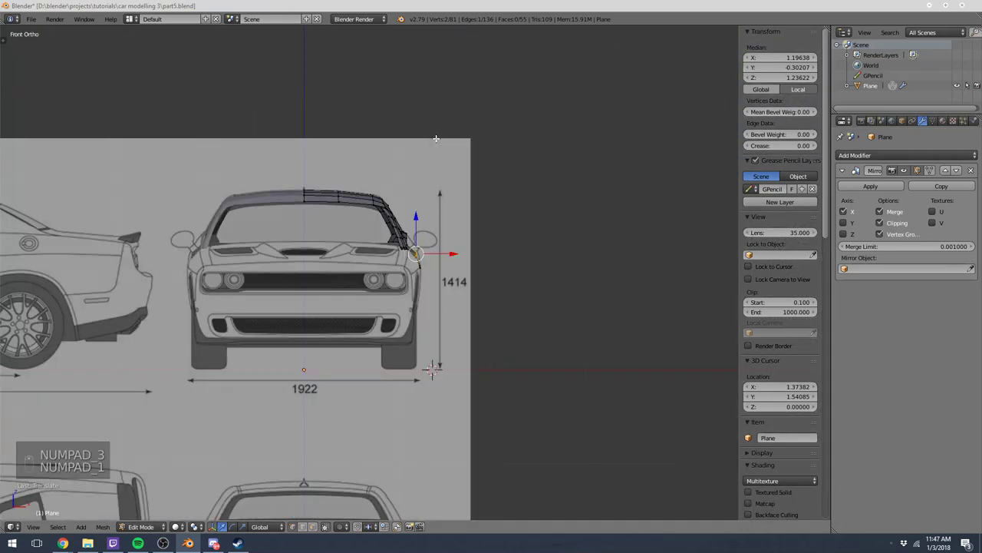
scroll(437, 134, up, 6)
key(g)
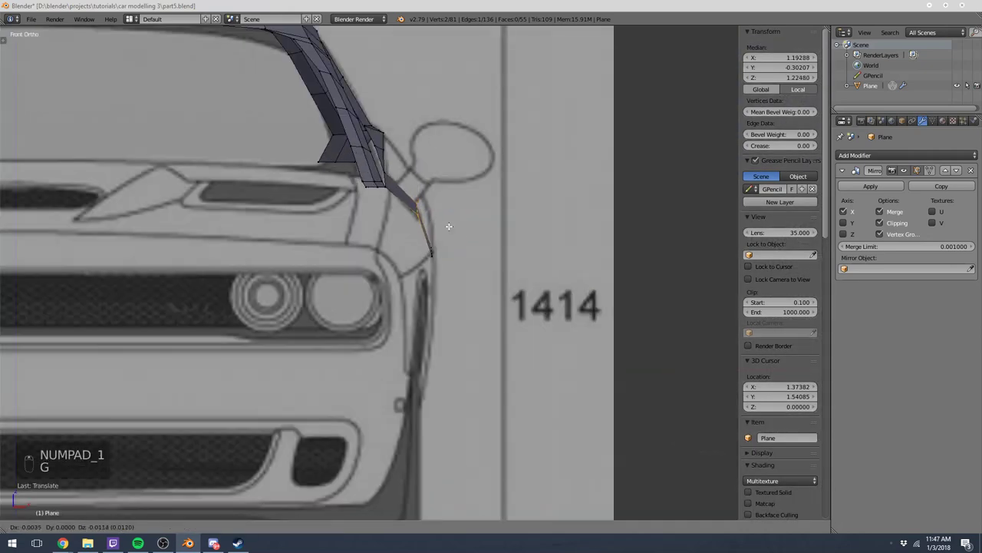
click(454, 219)
scroll(430, 220, down, 5)
key(z)
key(z)
middle_drag(416, 219, 381, 250)
key(a)
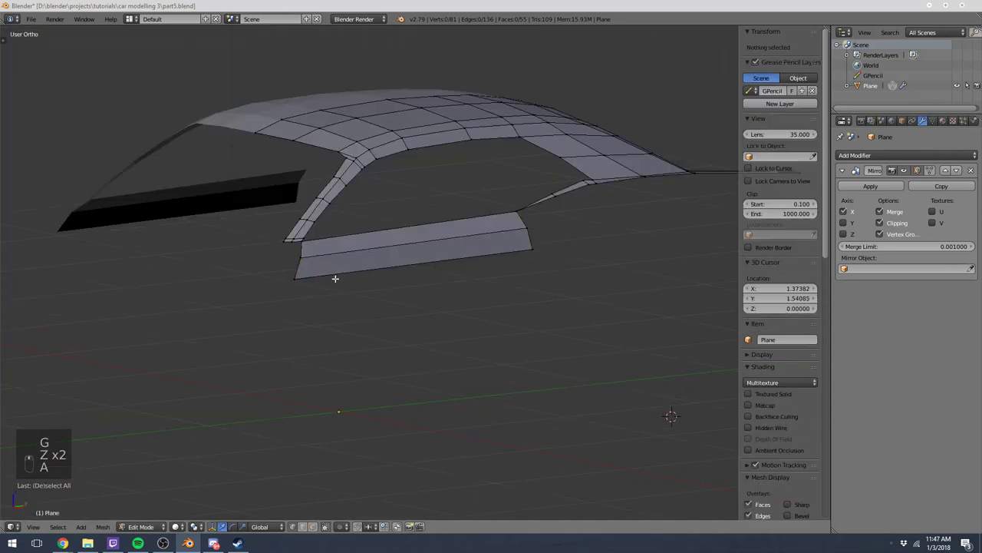
key(KP_3)
Nudge the middle loop's front and rear vertices onto the door outline.
right_click(280, 251)
key(g)
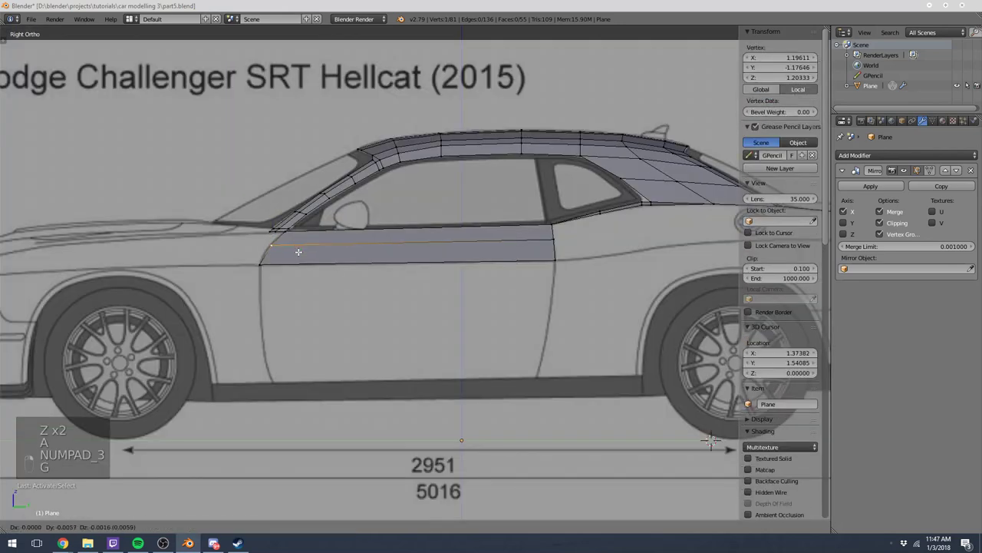
key(g)
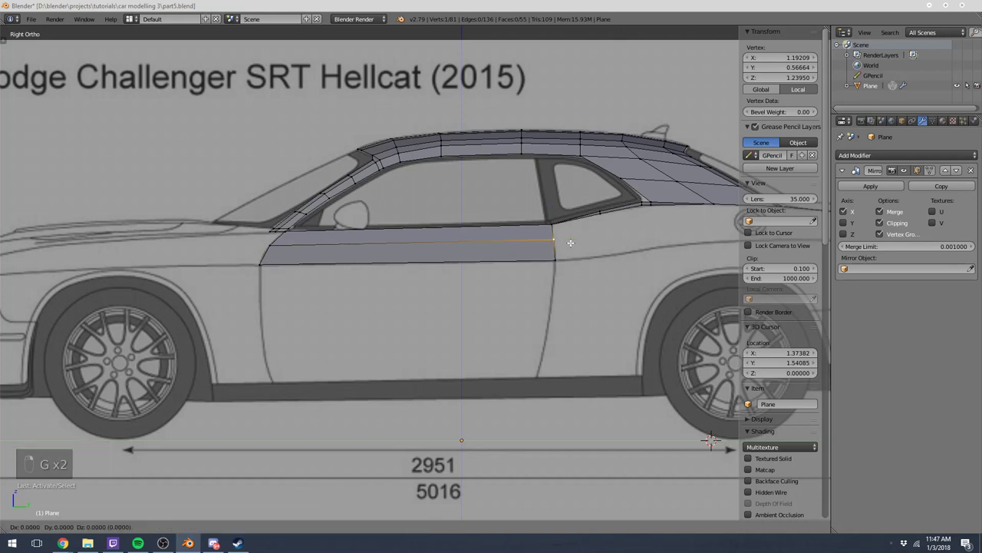
click(584, 244)
key(z)
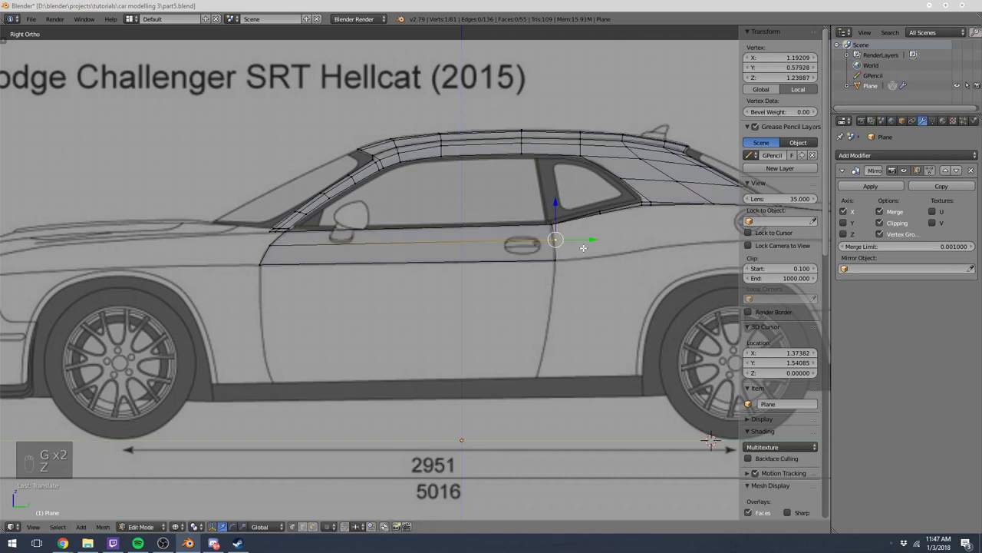
key(g)
click(578, 252)
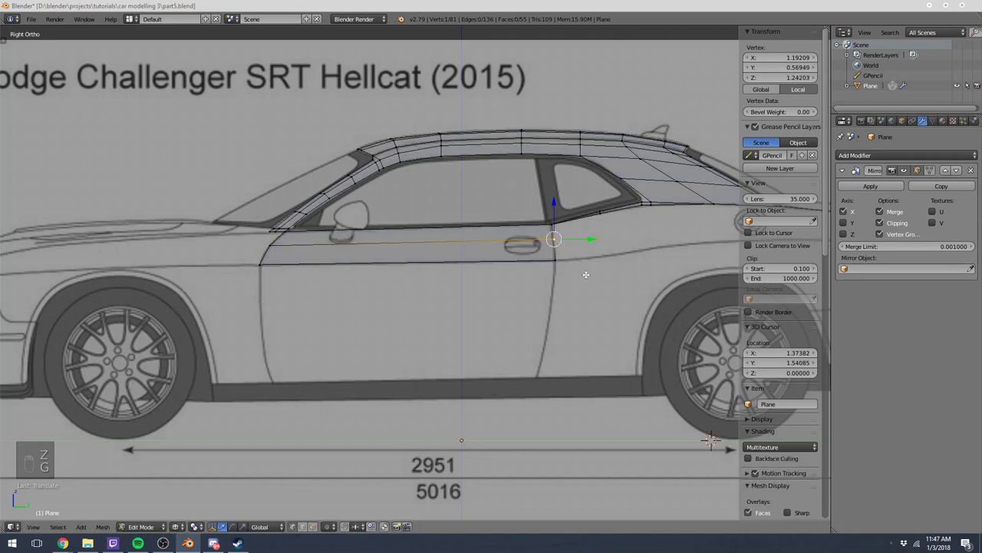
Extrude the door's bottom edge down to the sill and fit both lower corners to the door outline.
click(457, 277)
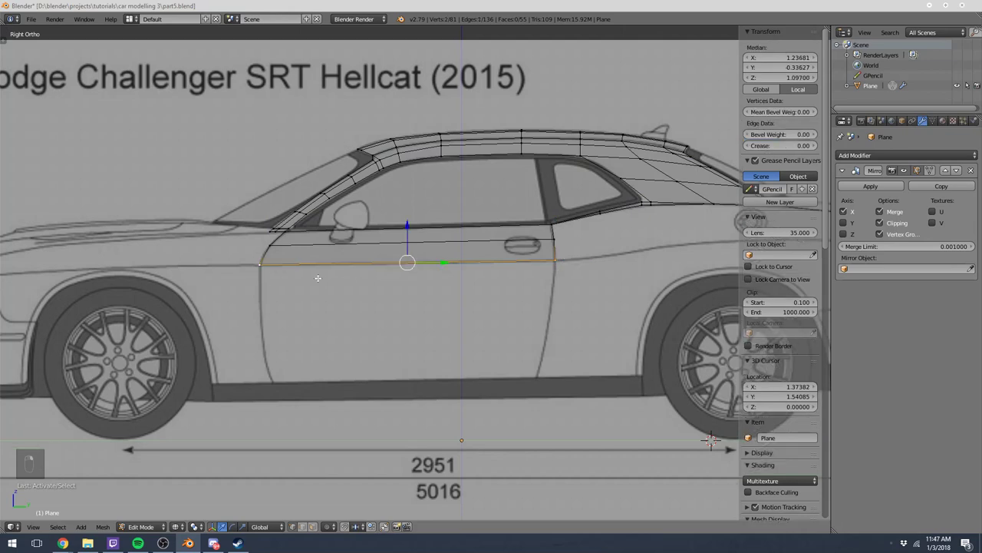
scroll(481, 278, down, 3)
scroll(481, 277, up, 3)
key(e)
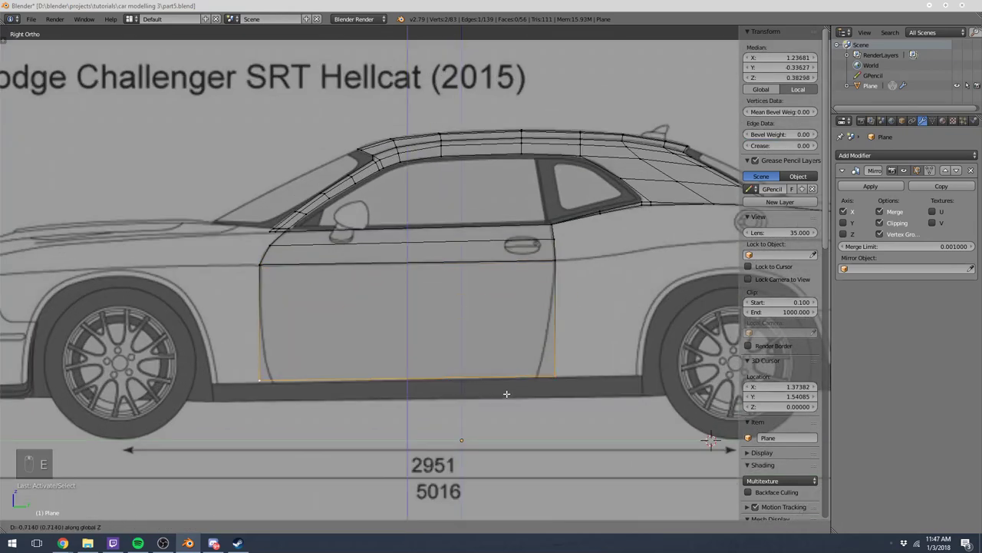
click(506, 396)
click(556, 378)
key(g)
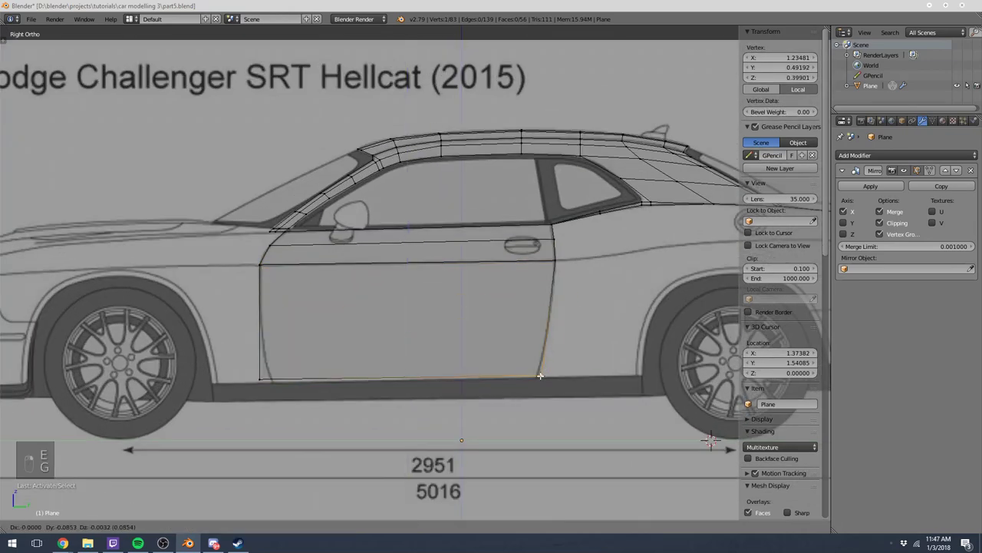
click(537, 376)
click(261, 378)
key(g)
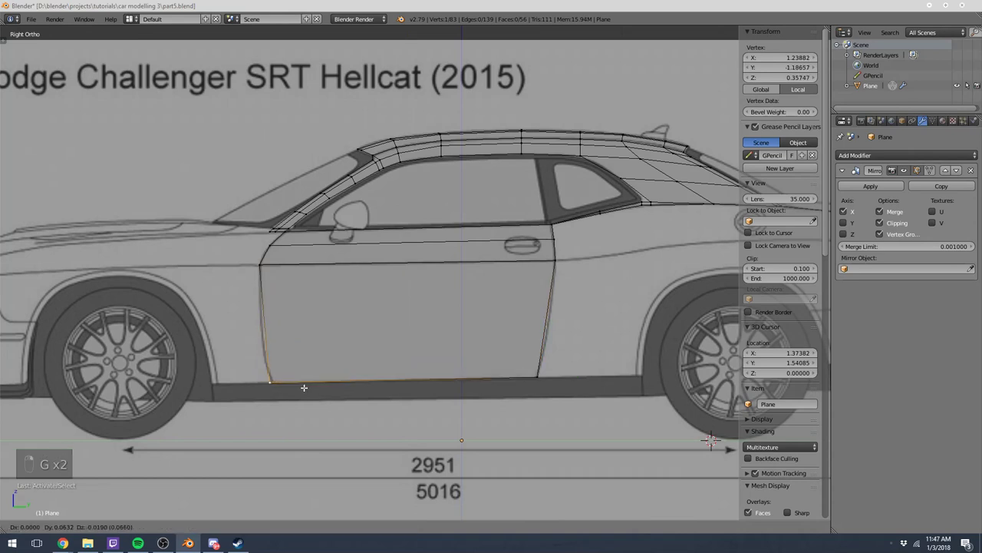
click(311, 387)
Cut three horizontal loops across the lower door panel.
key(a)
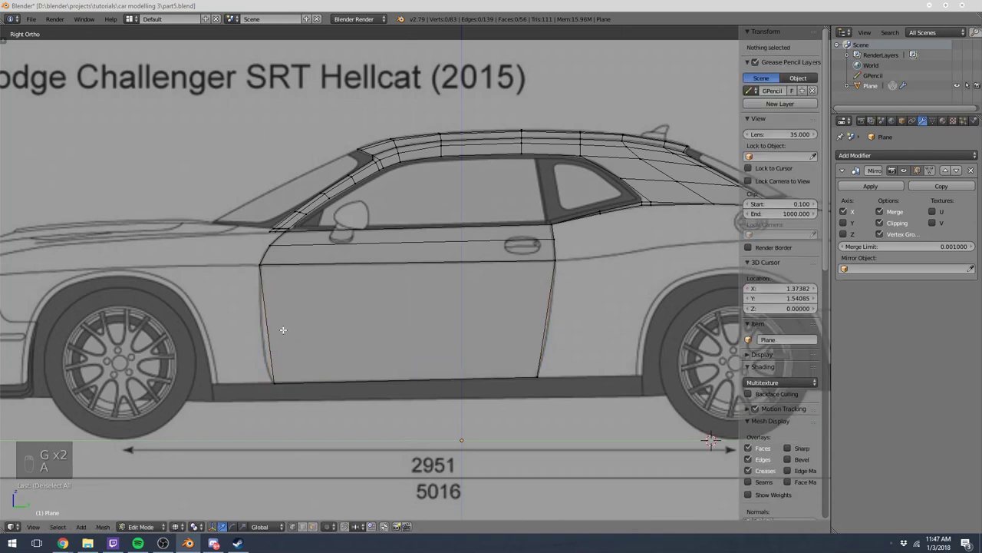
key(ctrl+r)
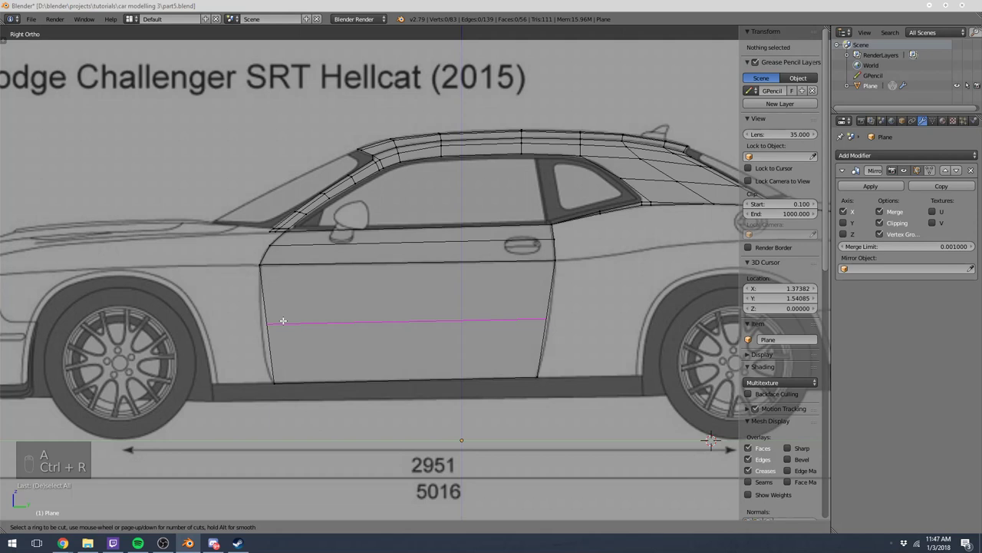
scroll(284, 321, up, 2)
scroll(282, 319, down, 1)
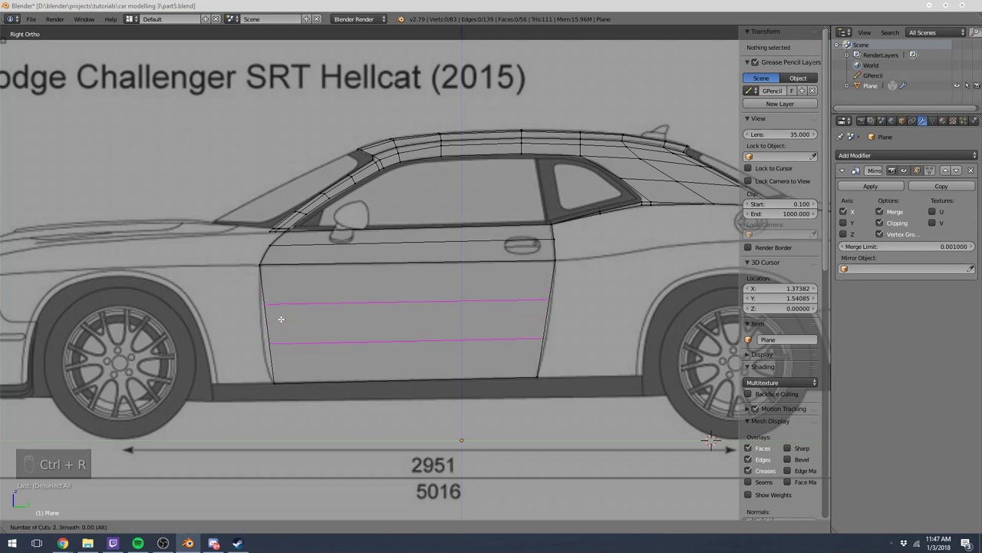
scroll(281, 319, up, 1)
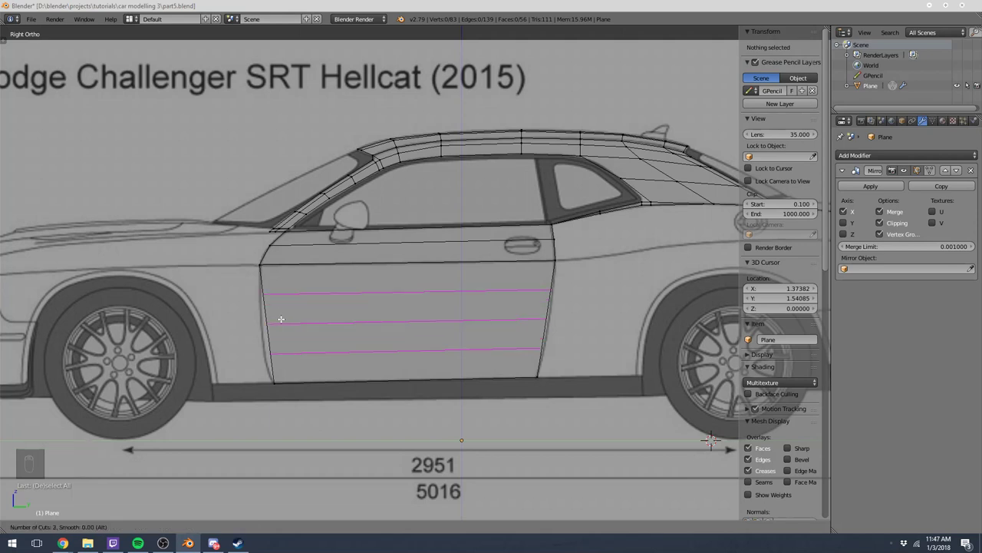
click(281, 319)
right_click(281, 319)
right_click(270, 322)
shift+right_click(273, 381)
key(f)
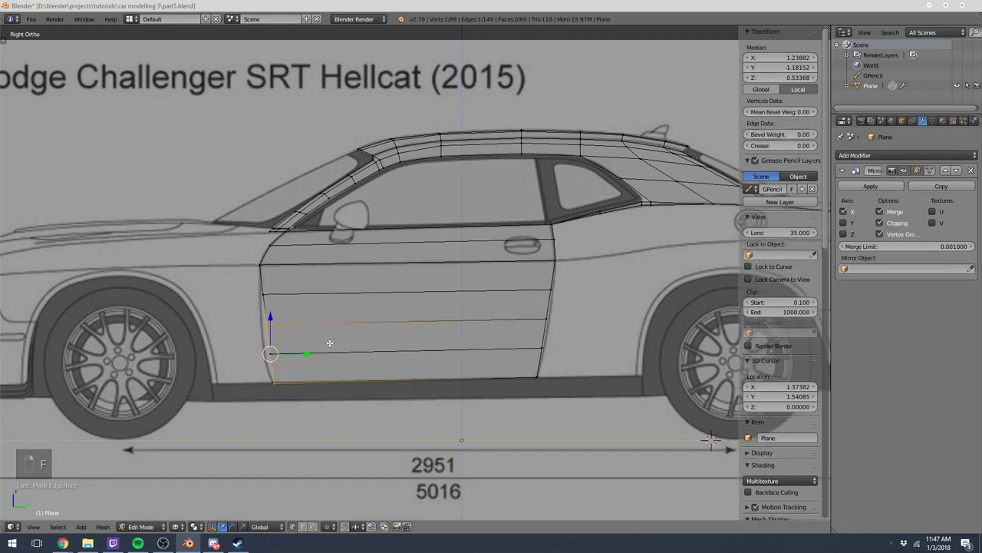
key(ctrl+z)
Move the new rear- and front-edge vertices onto the door outline.
key(g)
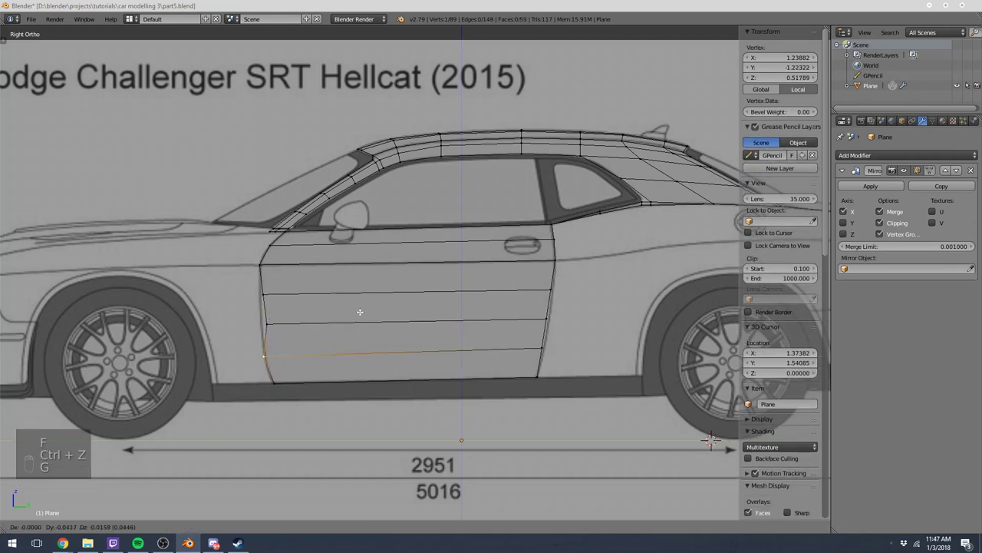
right_click(365, 311)
right_click(541, 348)
key(g)
key(g)
right_click(546, 318)
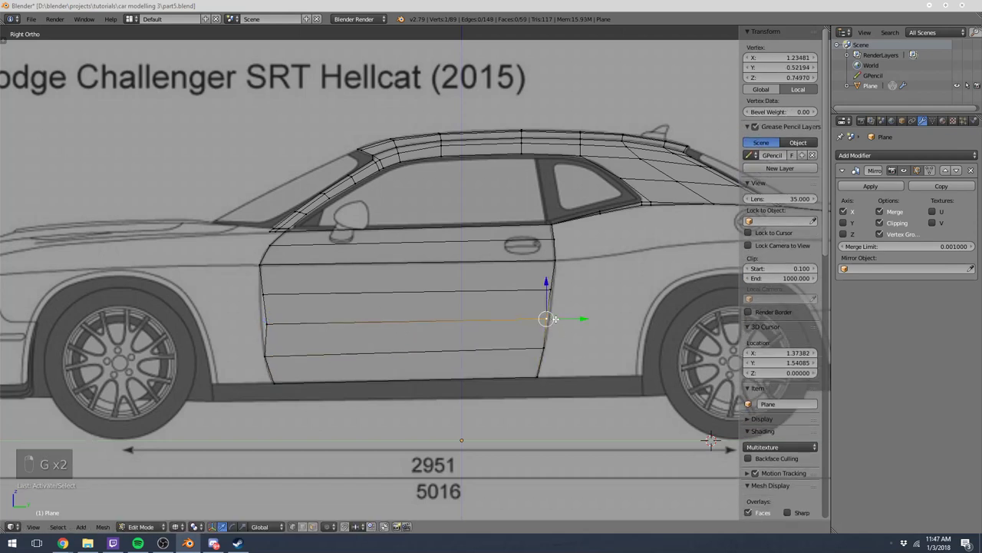
key(g)
right_click(555, 317)
right_click(263, 324)
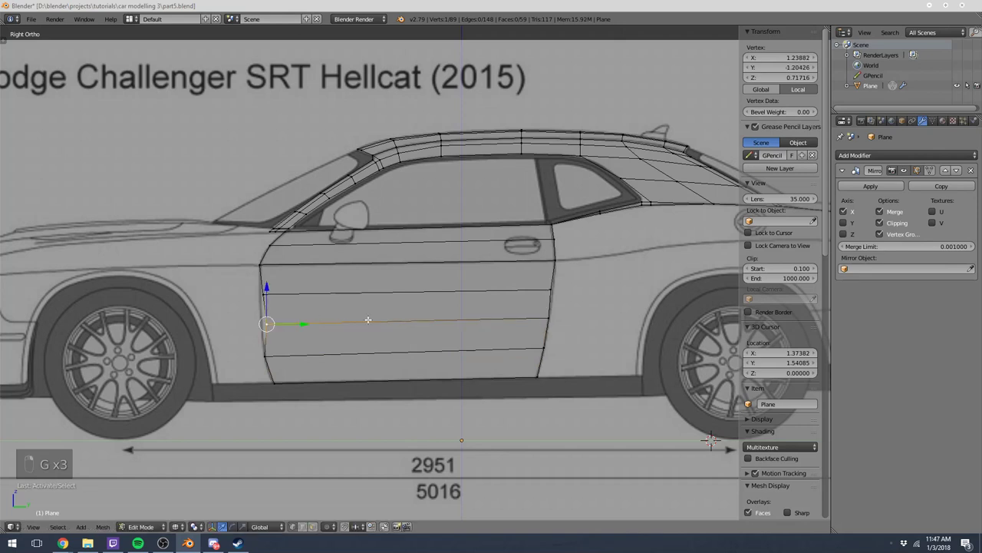
key(g)
click(361, 321)
Adjust the upper rear-edge vertex vertically along Z to match the door outline.
right_click(253, 286)
key(g)
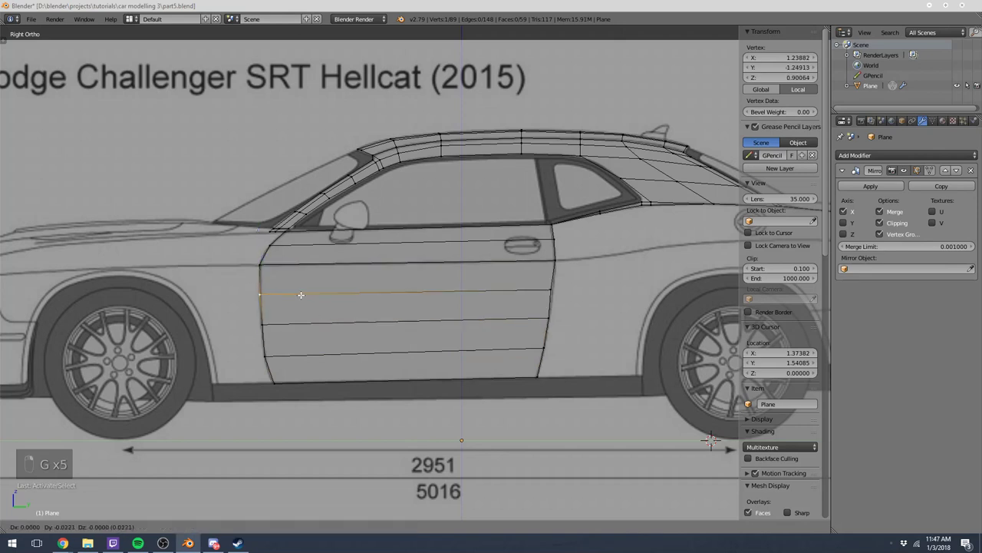
right_click(304, 296)
right_click(555, 294)
key(g)
key(z)
click(559, 294)
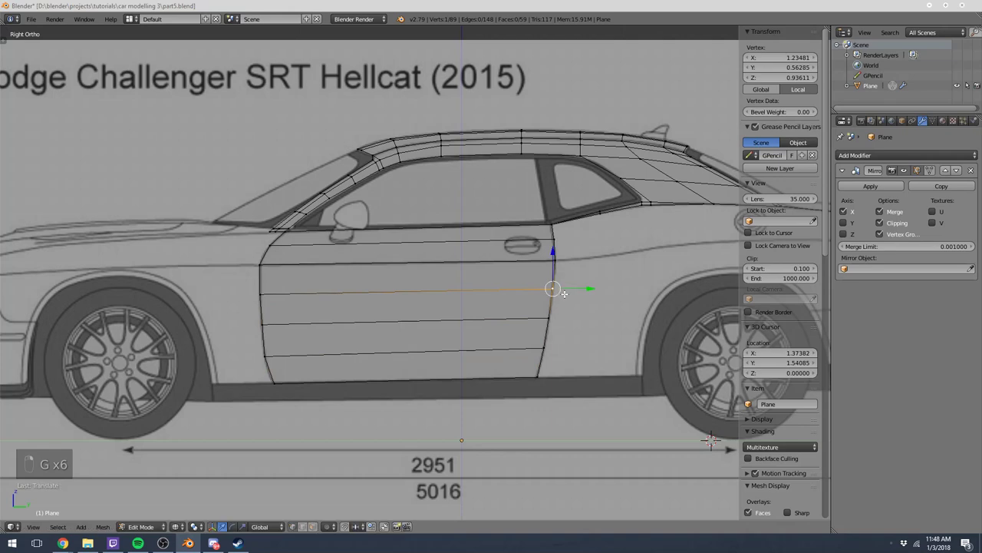
scroll(565, 295, down, 3)
middle_drag(376, 285, 385, 292)
In front view, pull the door's bottom edge loop inward along X to follow the blueprint profile.
key(a)
key(KP_1)
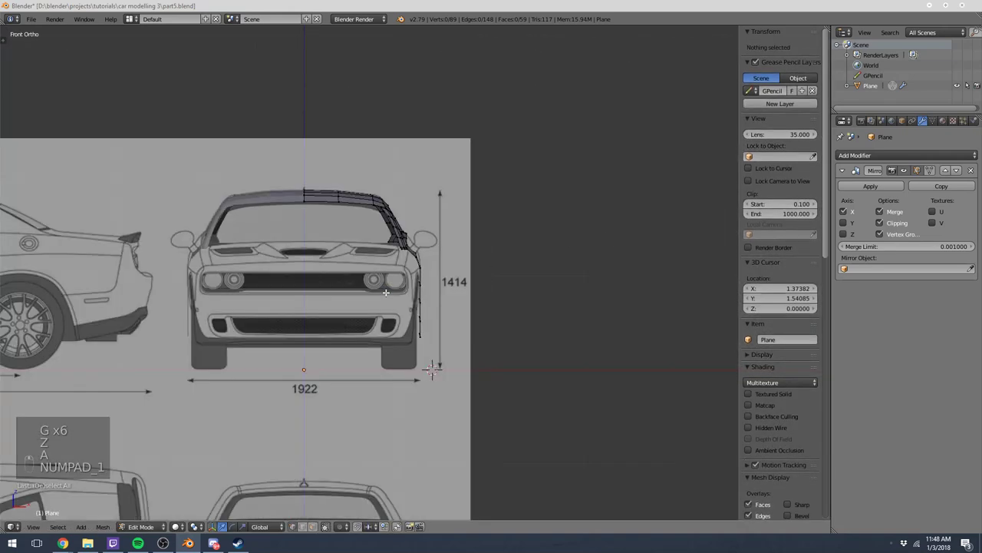
middle_drag(441, 433, 394, 337)
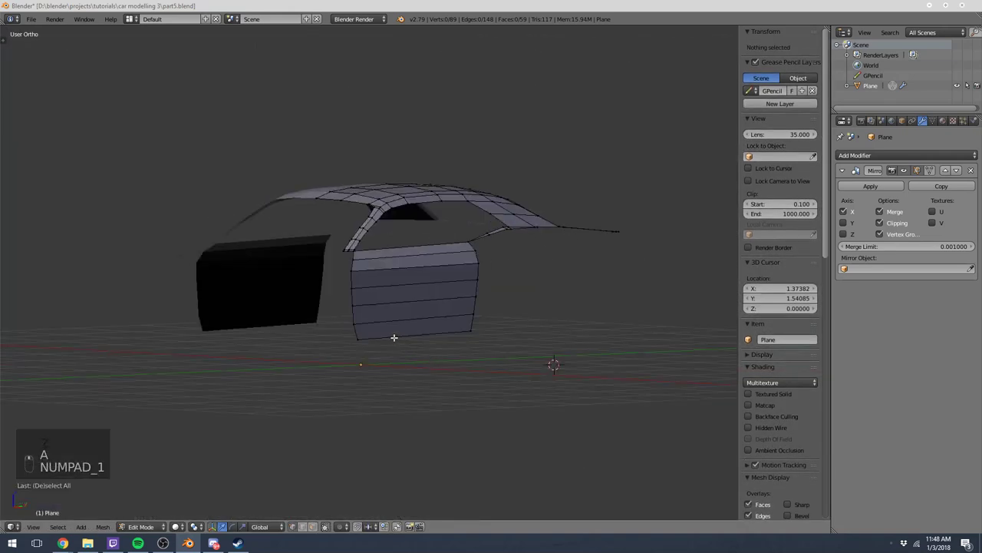
scroll(392, 337, up, 2)
alt+right_click(393, 356)
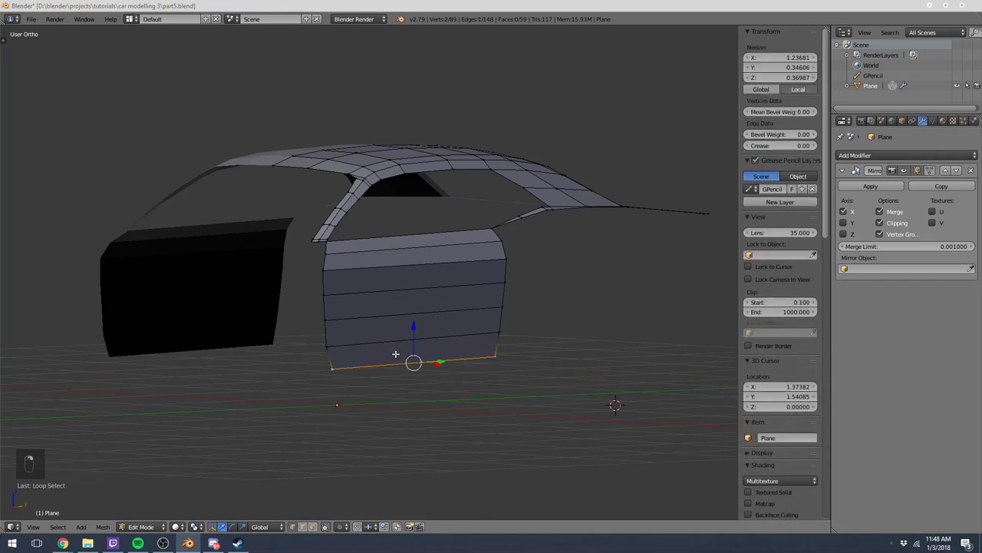
key(KP_1)
drag(442, 360, 445, 363)
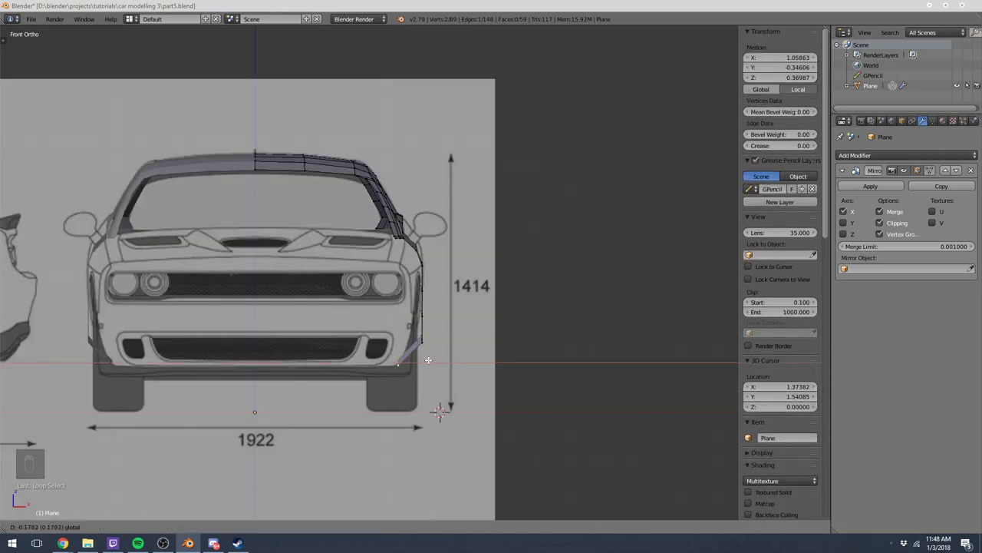
click(429, 360)
middle_drag(430, 360, 401, 348)
Nudge the next horizontal edge loops up the lower door inward to smooth the curve.
key(a)
right_click(401, 348)
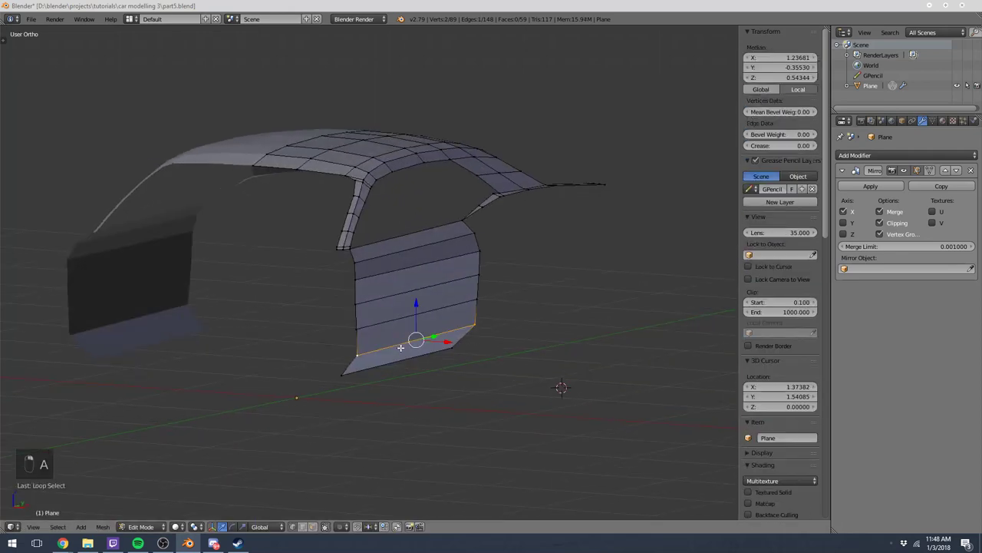
key(KP_1)
scroll(401, 347, up, 2)
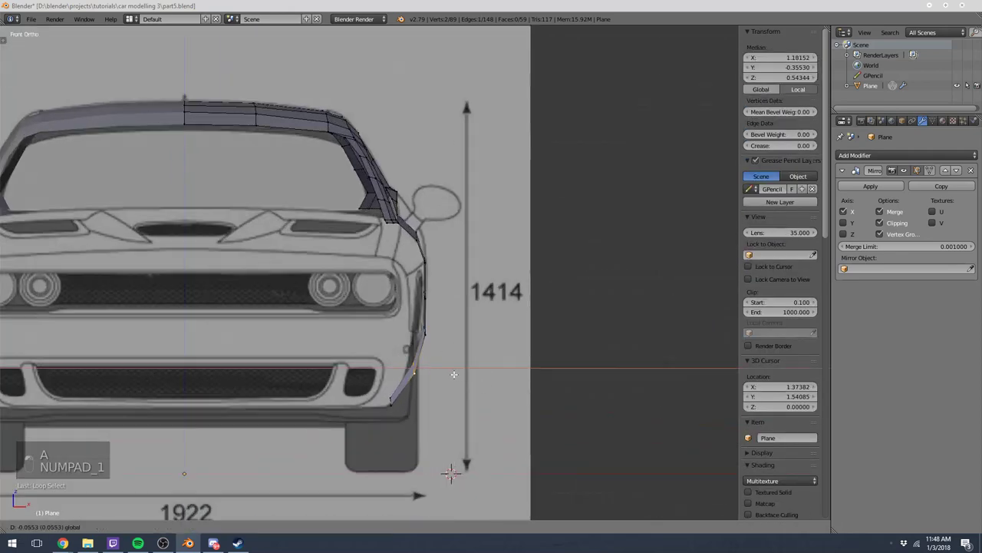
key(a)
key(a)
middle_drag(430, 349, 420, 342)
alt+right_click(414, 332)
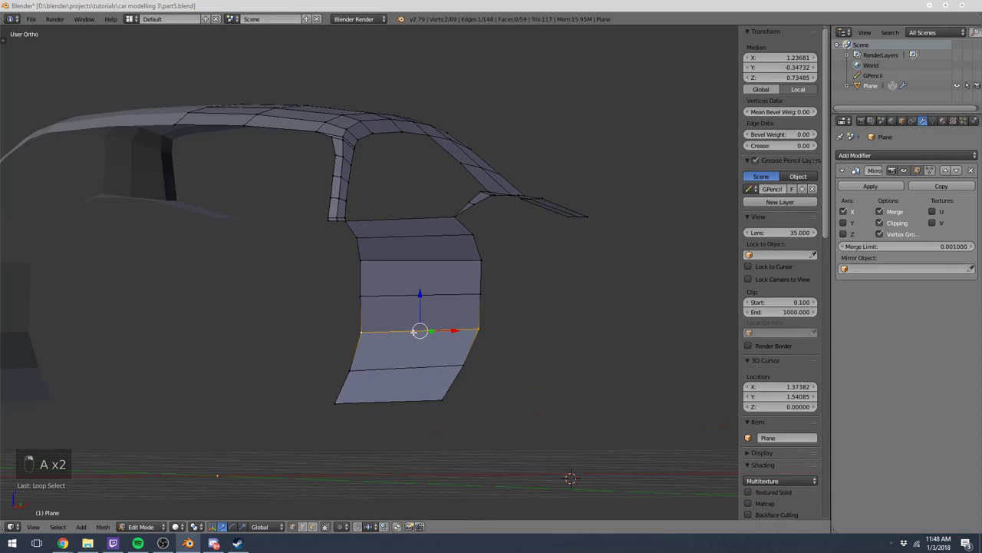
key(KP_1)
drag(452, 327, 459, 333)
Exit Edit Mode to view the curved door over the blueprint from the side.
key(a)
key(a)
middle_drag(459, 333, 384, 277)
scroll(443, 298, down, 3)
key(Tab)
key(KP_3)
Re-enter Edit Mode in the side view and frame the body strip behind the door.
scroll(520, 251, up, 5)
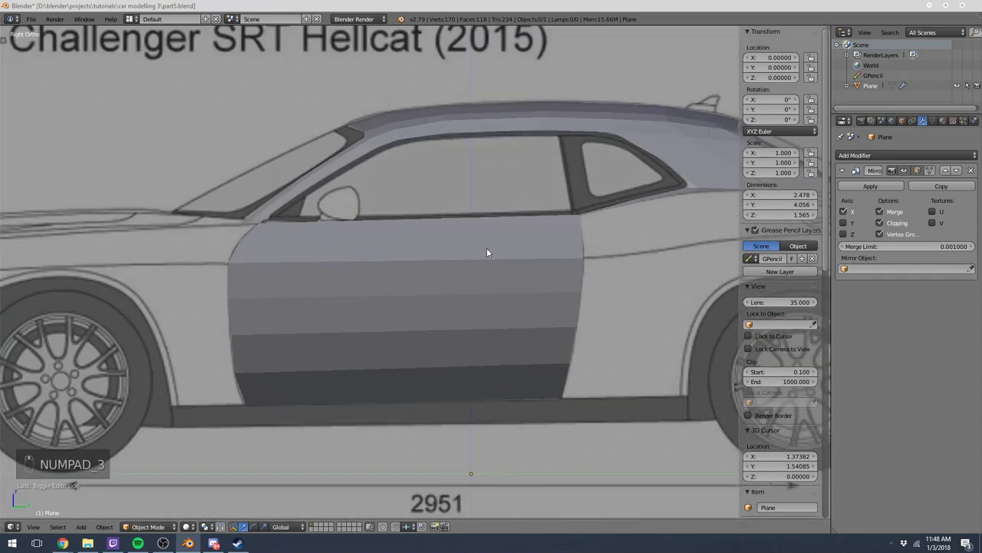
scroll(405, 247, down, 2)
middle_drag(393, 246, 406, 287)
scroll(460, 285, down, 3)
key(Tab)
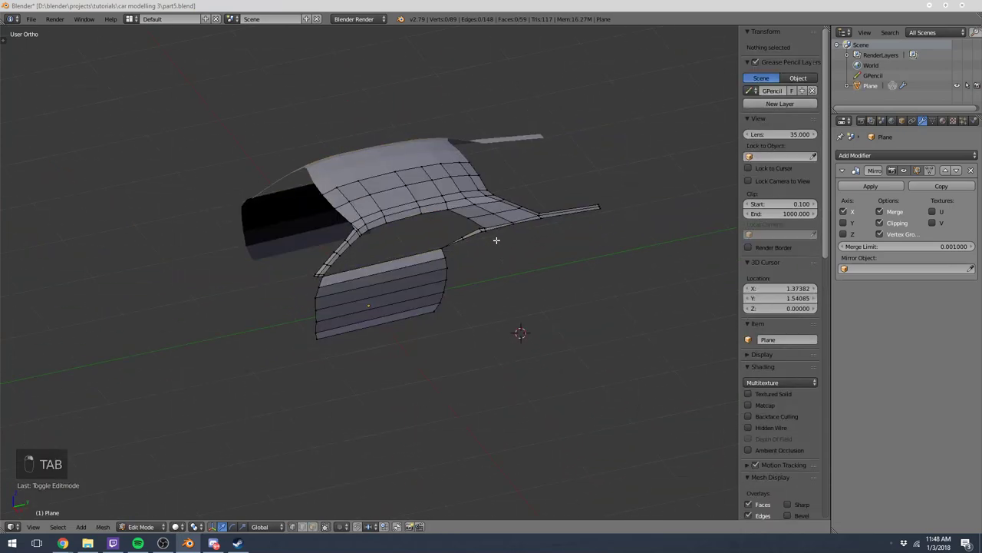
key(KP_3)
scroll(505, 236, up, 4)
shift+middle_drag(511, 236, 283, 287)
right_click(284, 292)
scroll(292, 315, up, 2)
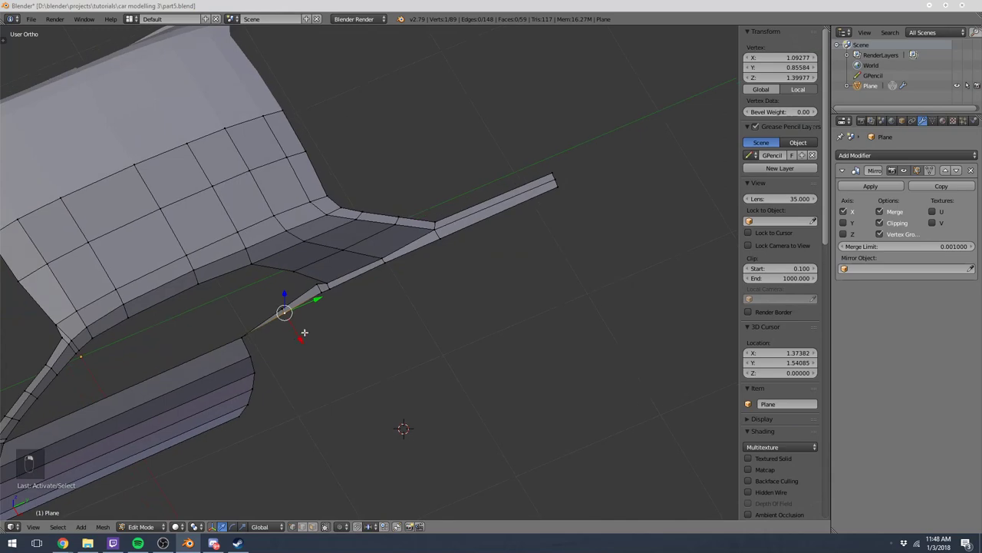
key(a)
right_click(284, 312)
shift+right_click(324, 292)
scroll(290, 334, down, 4)
key(a)
scroll(428, 277, up, 5)
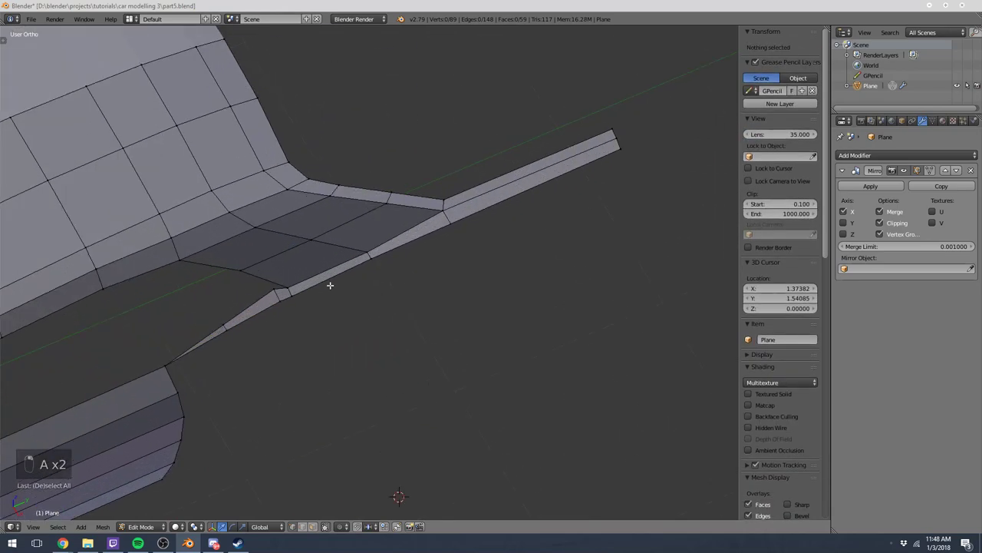
right_click(329, 284)
key(a)
scroll(335, 285, down, 4)
scroll(337, 283, up, 5)
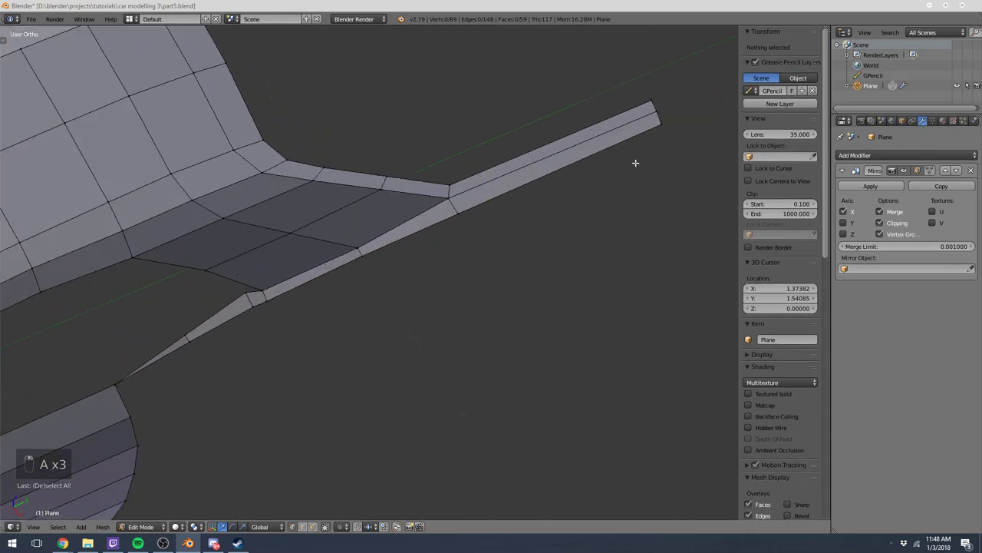
Select the six vertices along the strip's lower edge, from the rear tip forward.
middle_drag(636, 162, 255, 305)
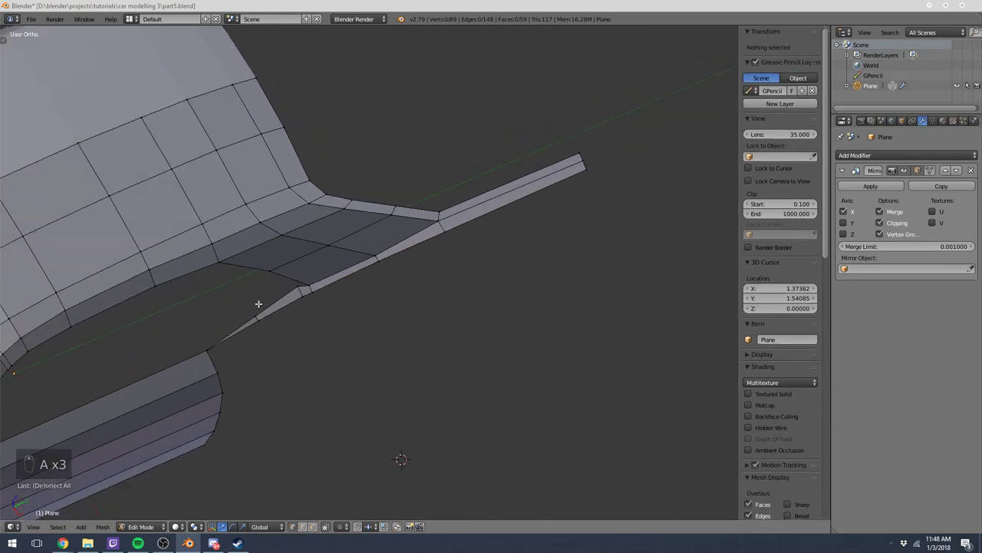
right_click(589, 179)
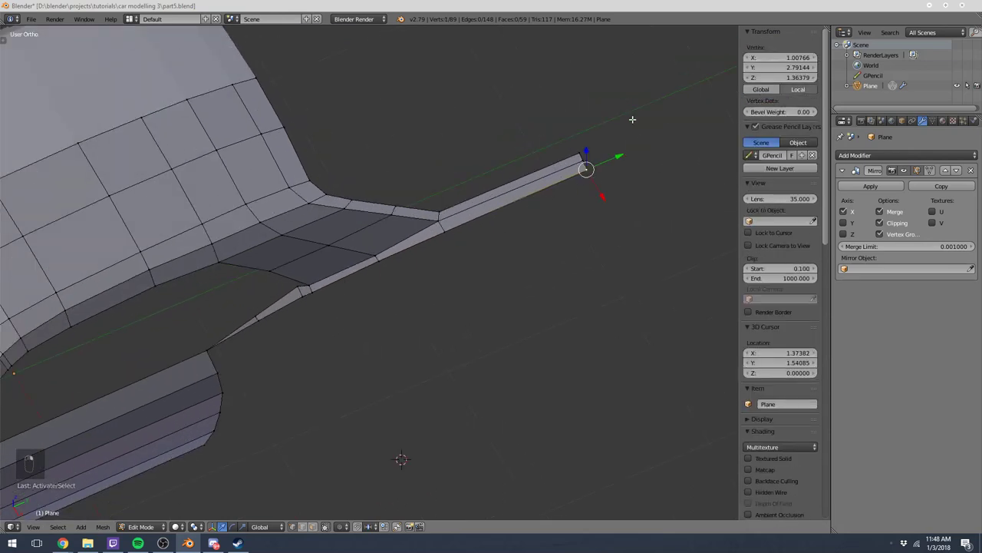
shift+right_click(443, 238)
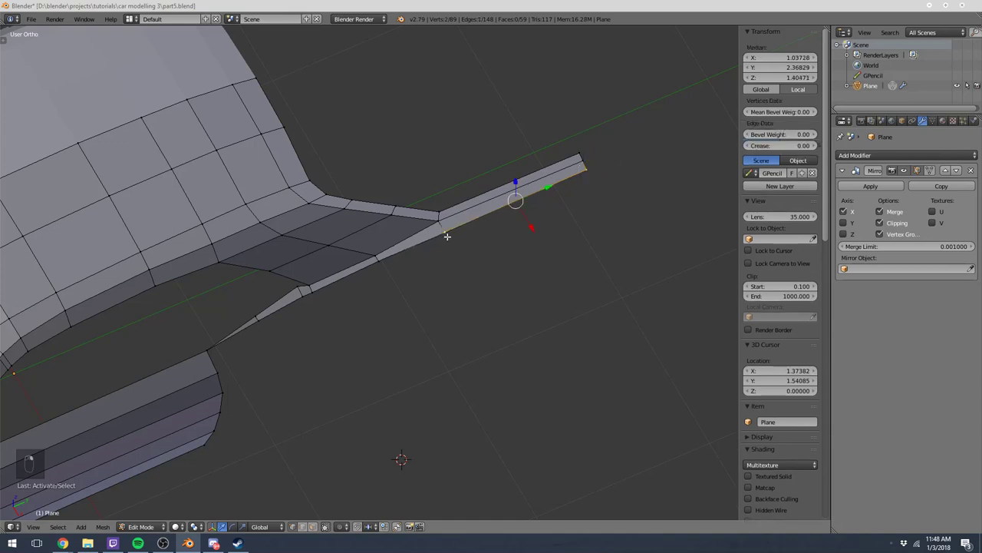
shift+right_click(382, 261)
shift+right_click(315, 290)
shift+right_click(300, 300)
shift+right_click(265, 321)
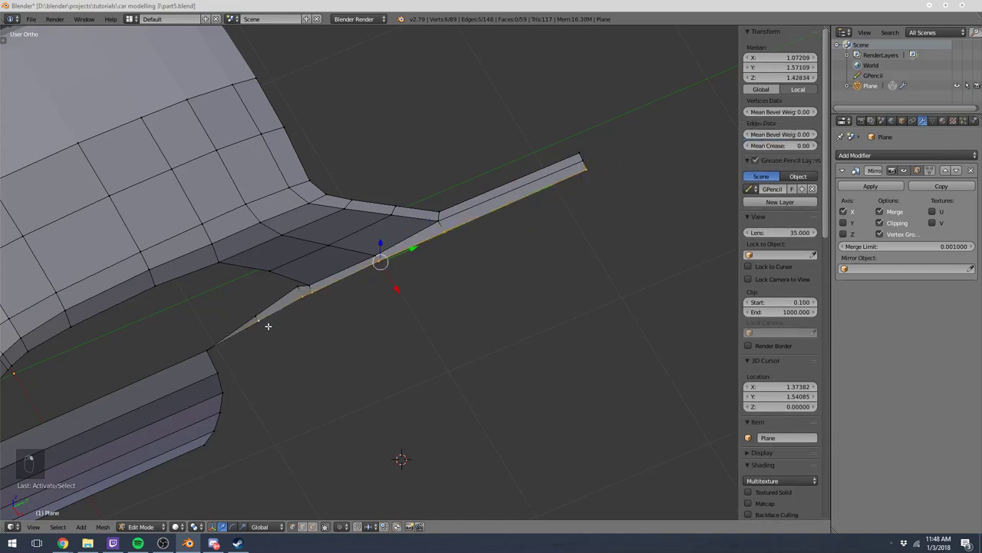
key(KP_3)
shift+middle_drag(284, 335, 342, 275)
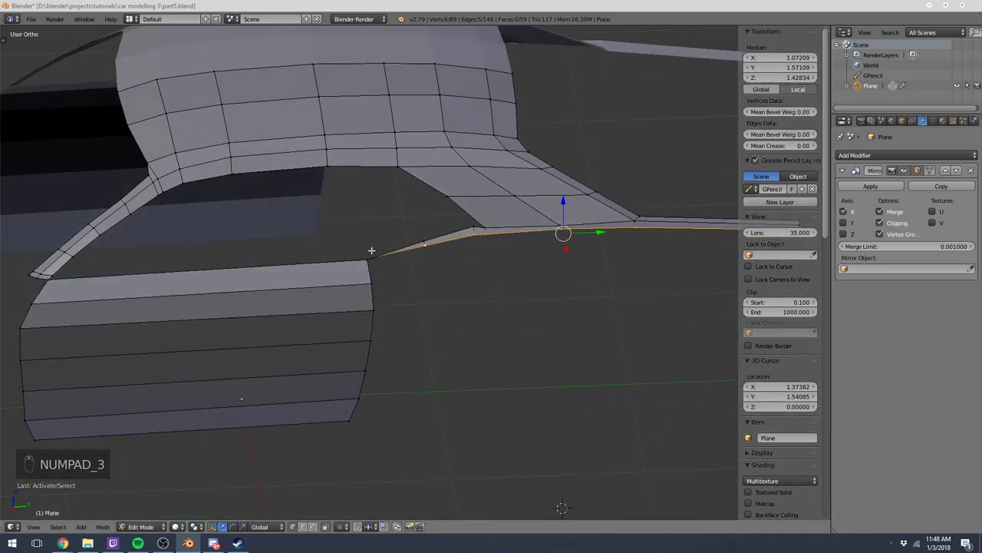
Extrude the strip's lower edge downward in side view, with X-ray on to see the blueprint.
key(KP_3)
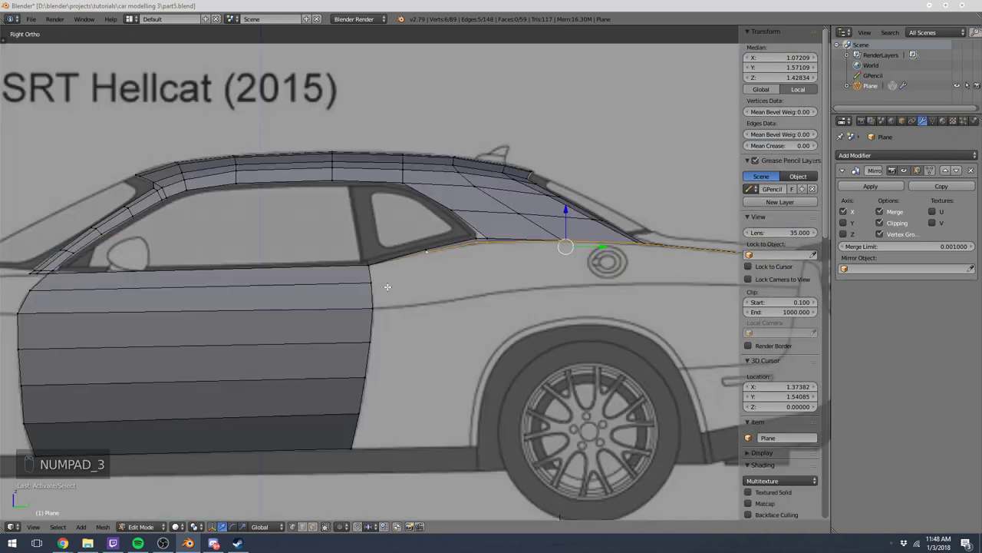
key(e)
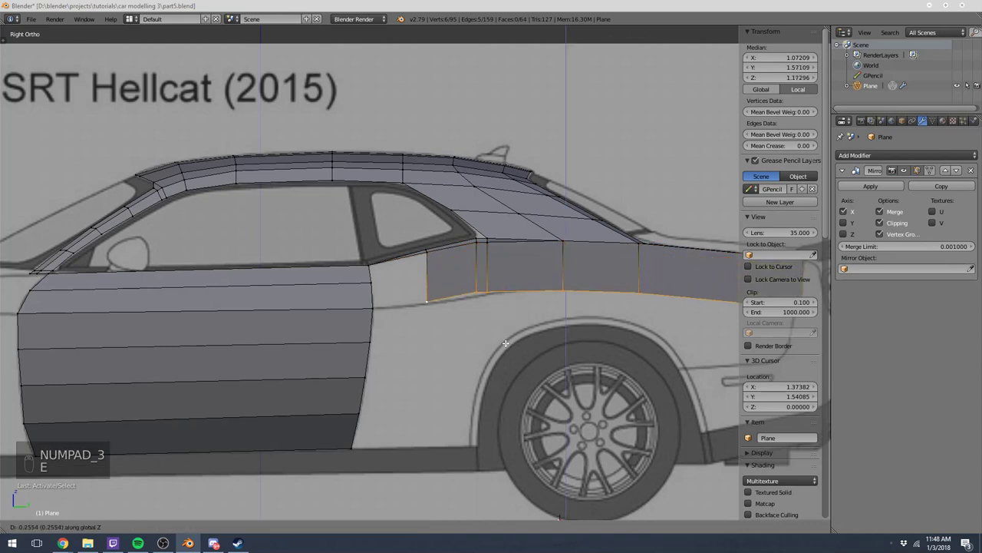
click(506, 343)
key(z)
shift+middle_drag(477, 299, 408, 312)
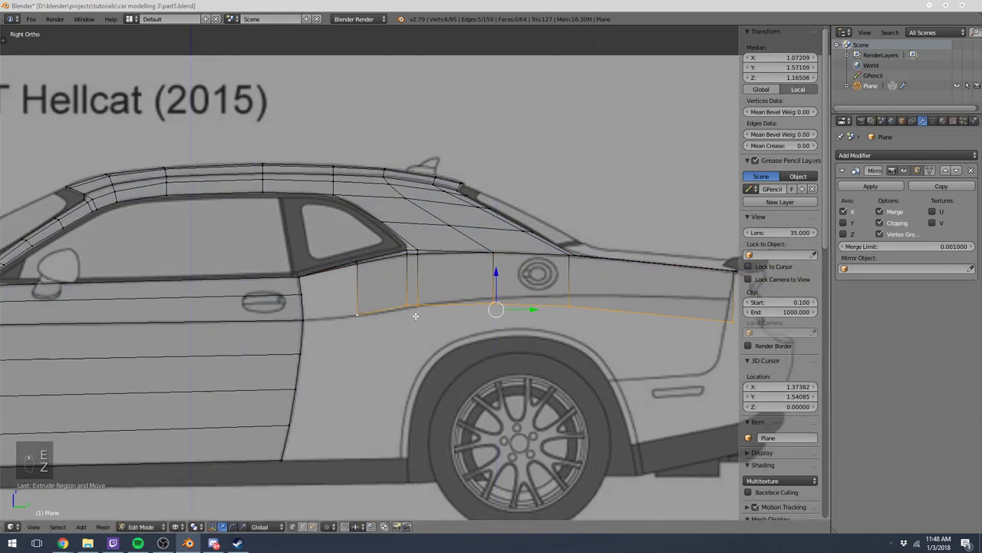
Slide the new panel's lower vertices onto the blueprint body line to the tail, then select its bottom edge loop.
right_click(407, 309)
key(g)
key(g)
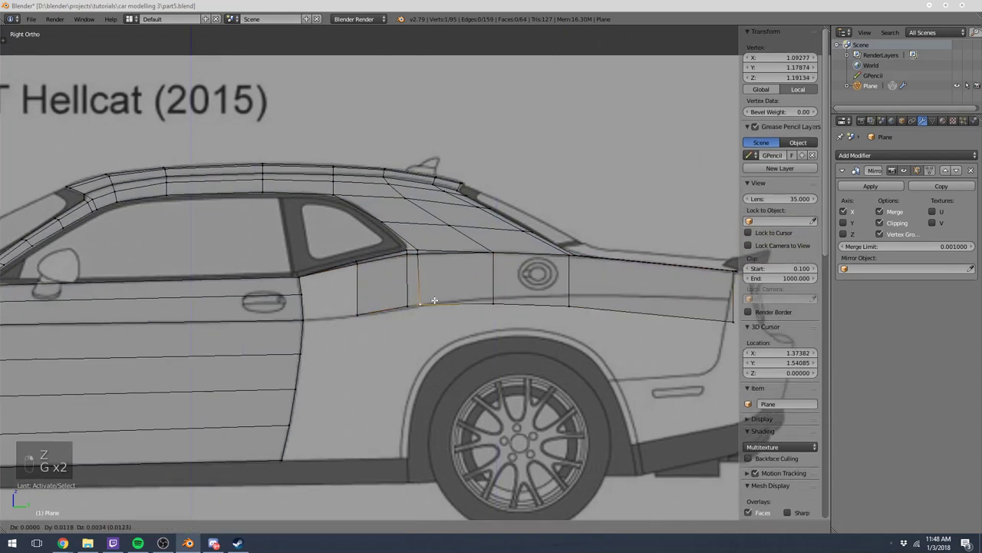
click(434, 300)
right_click(495, 298)
right_click(570, 297)
key(g)
key(g)
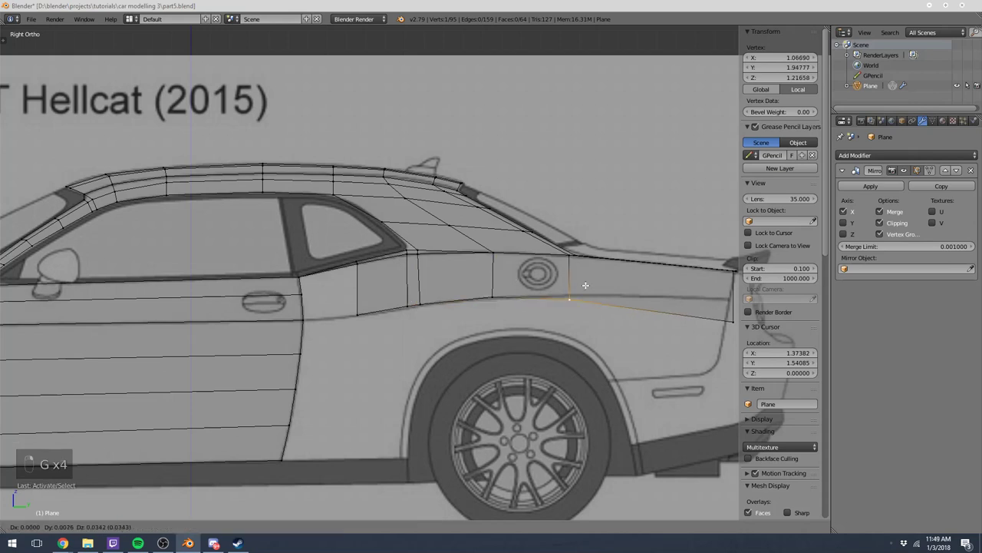
click(581, 280)
shift+middle_drag(581, 279, 416, 303)
right_click(562, 323)
key(g)
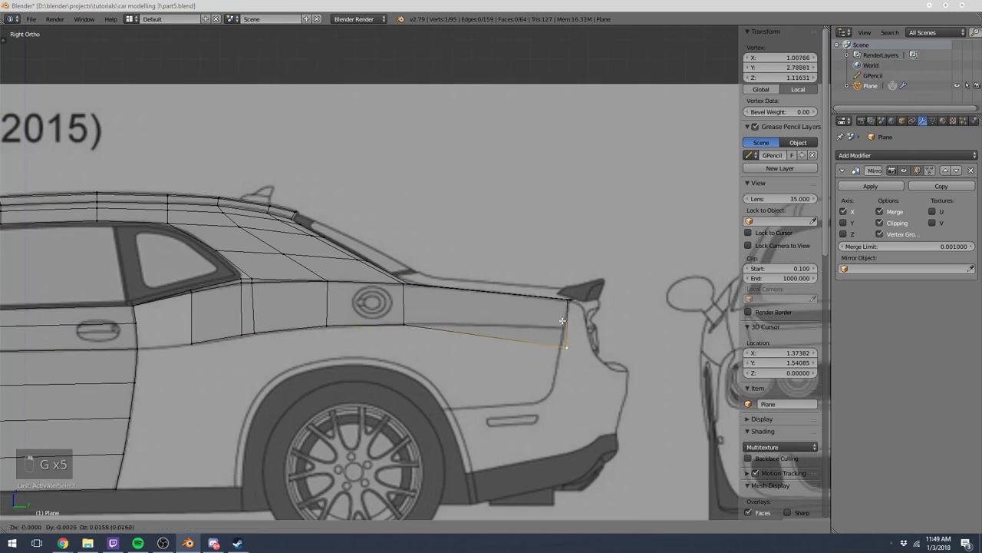
click(556, 305)
key(a)
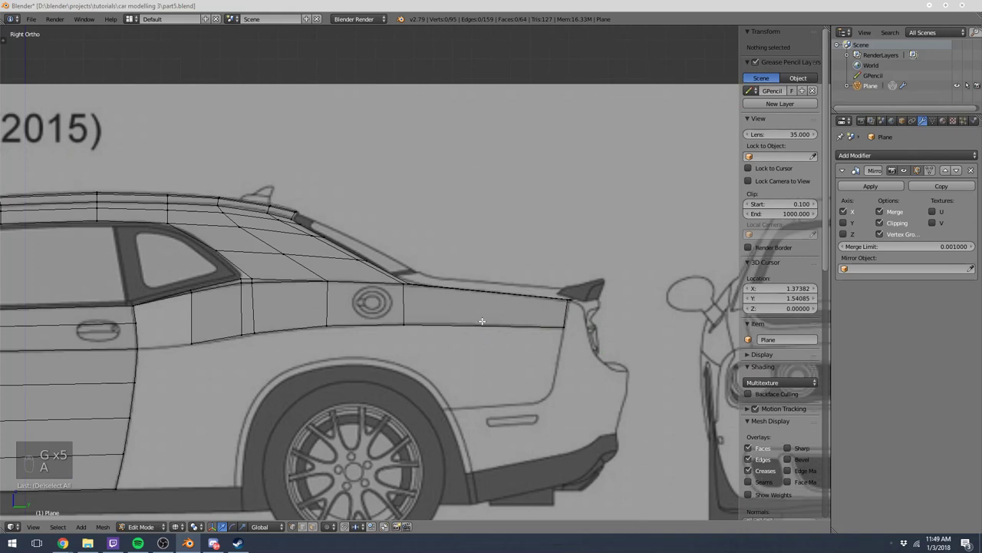
alt+right_click(482, 323)
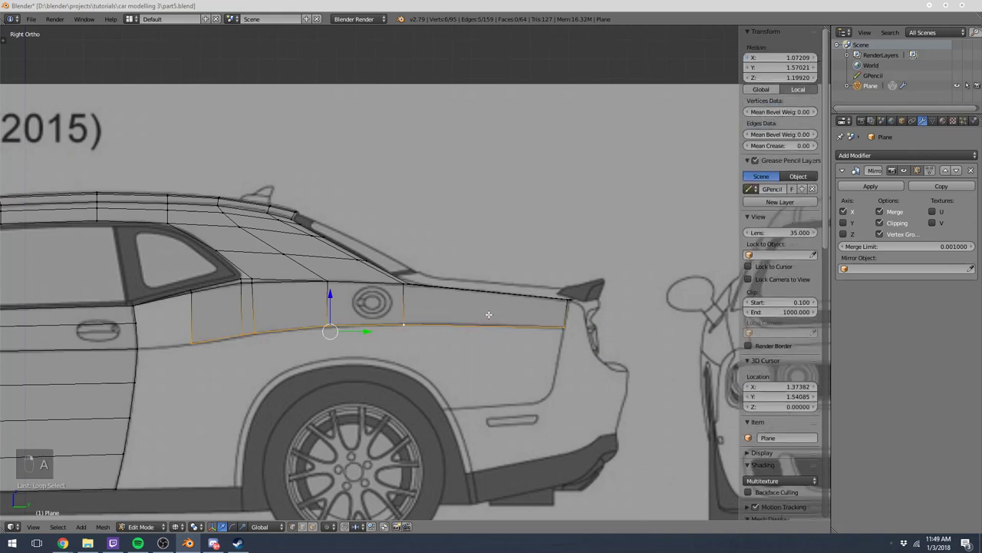
In top view, move the panel's bottom edge loop outward along X to median X 1.21163.
key(KP_7)
key(g)
key(x)
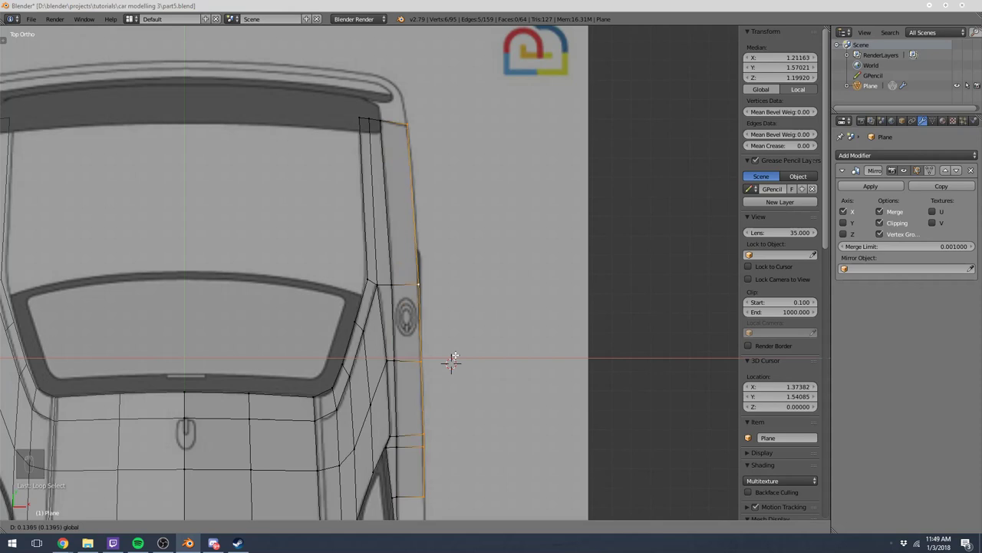
key(Return)
scroll(429, 376, down, 1)
shift+middle_drag(430, 376, 428, 253)
Shift two panel-edge vertices outward along X and return to solid shading.
right_click(415, 305)
shift+right_click(414, 310)
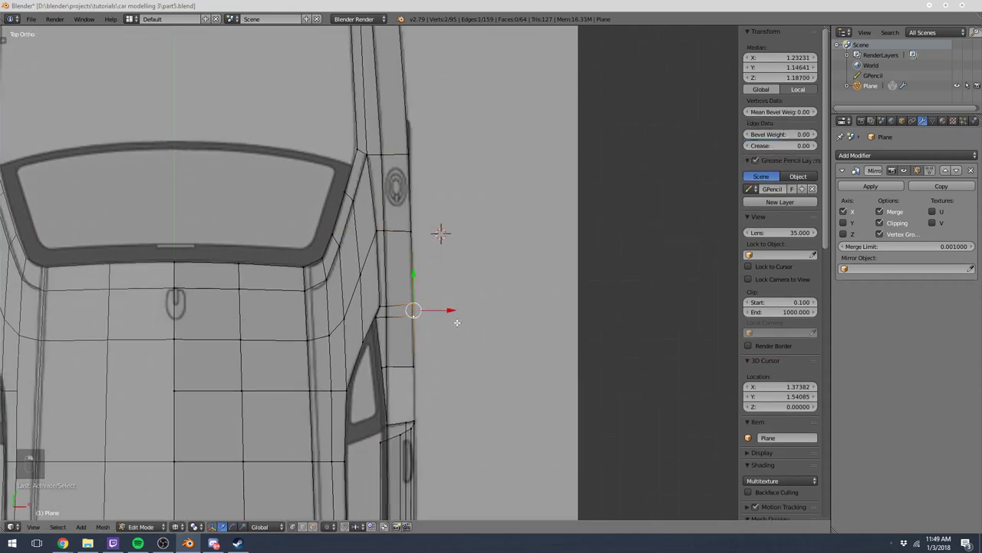
key(g)
key(x)
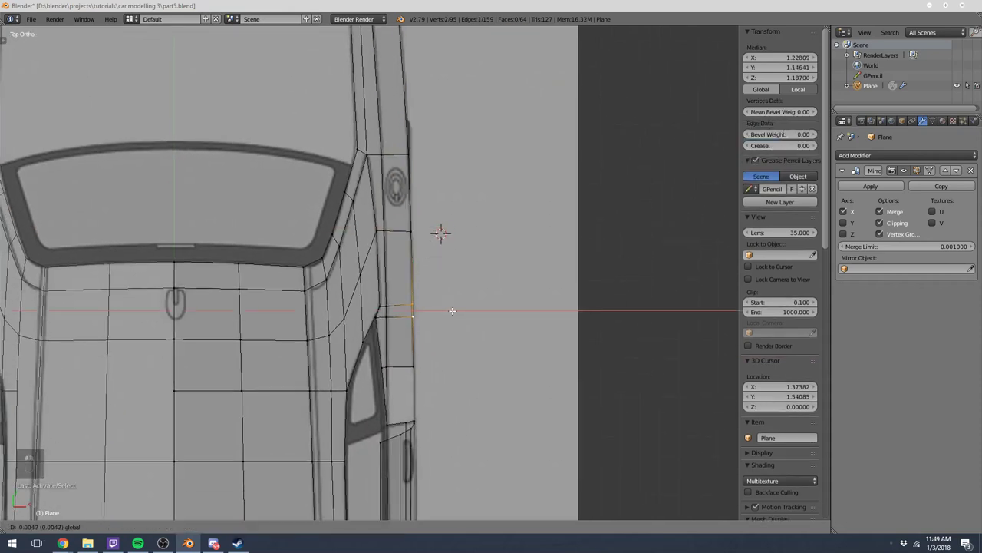
click(452, 311)
key(z)
mouse_move(452, 311)
middle_down()
mouse_move(453, 268)
mouse_move(368, 264)
mouse_move(417, 279)
mouse_move(268, 279)
mouse_move(292, 284)
middle_up()
Add a loop cut across the rear quarter panel.
key(a)
key(ctrl+r)
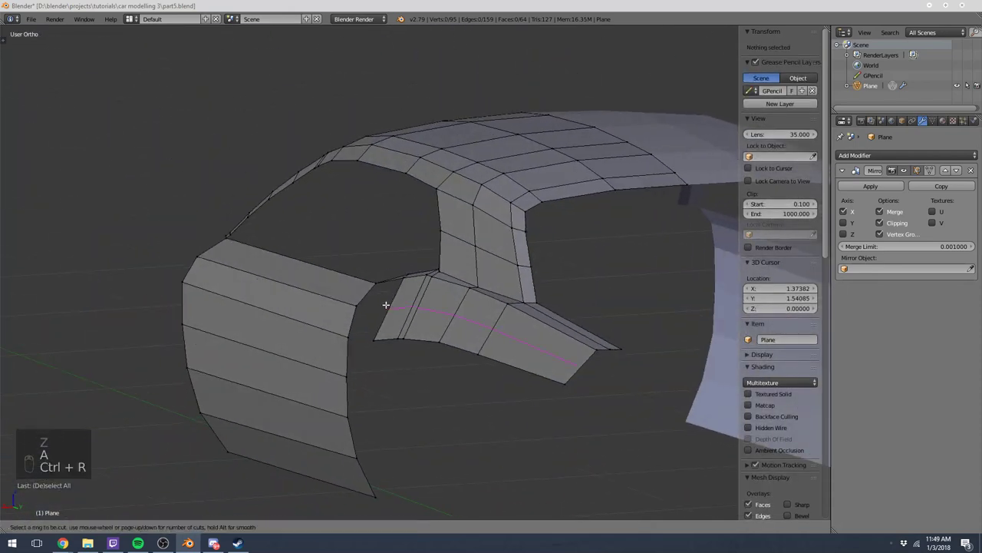
click(387, 304)
click(386, 305)
Move the new edge loop onto the outline in back and front views (median X 1.16332), then exit Edit Mode.
key(ctrl+KP_1)
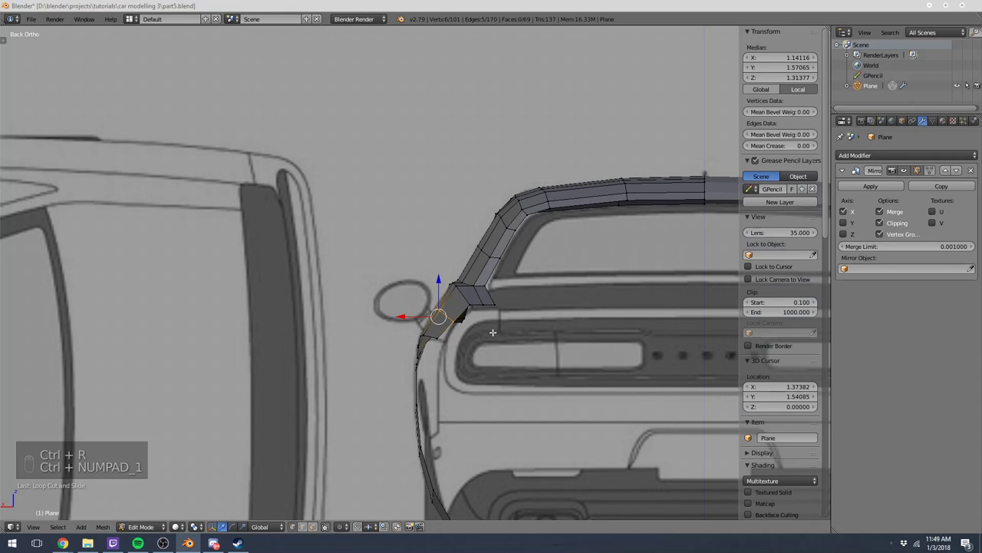
key(g)
click(467, 308)
key(KP_1)
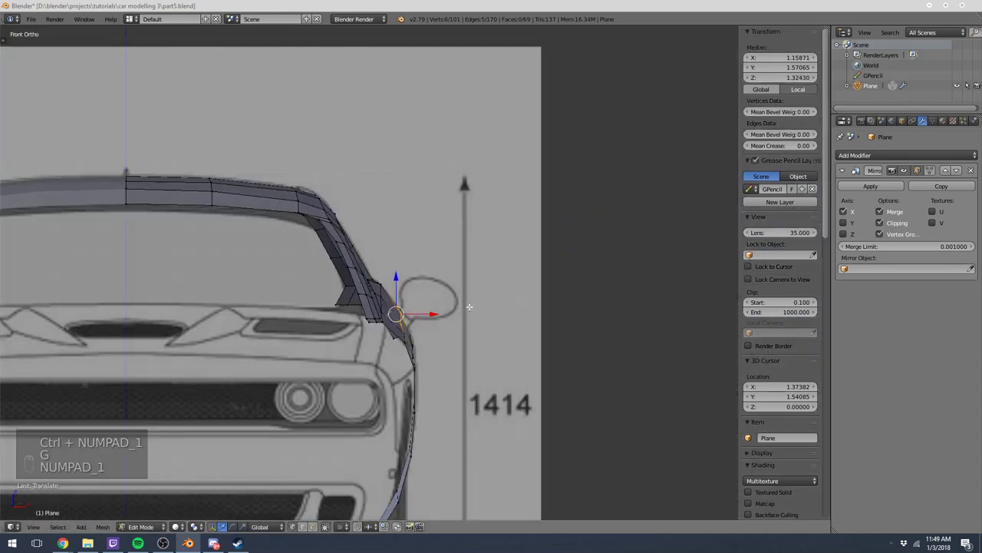
key(g)
click(469, 307)
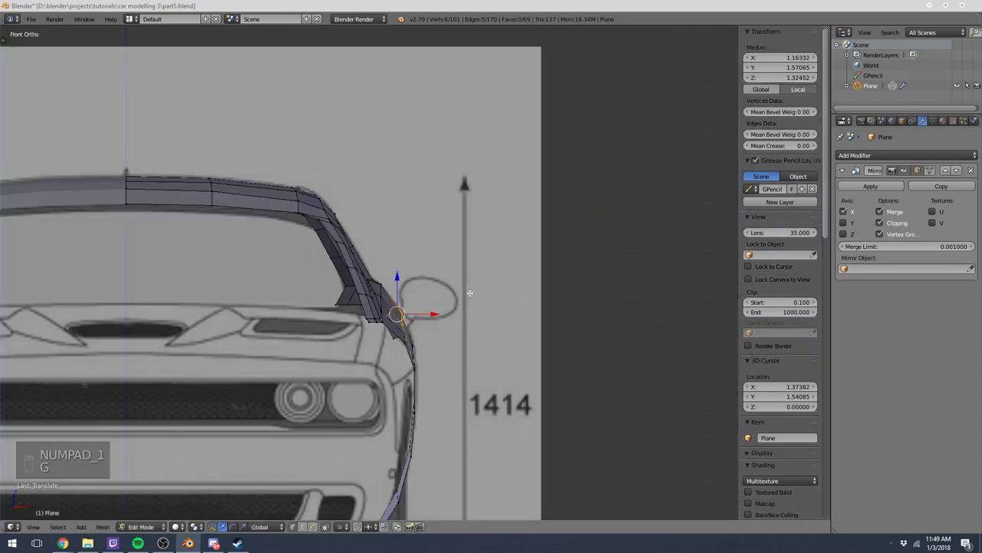
middle_drag(481, 300, 346, 300)
key(a)
key(Tab)
key(Tab)
Select the corner vertices around the door-to-quarter-panel gap and fill two faces with F.
scroll(354, 314, up, 3)
key(a)
key(a)
key(a)
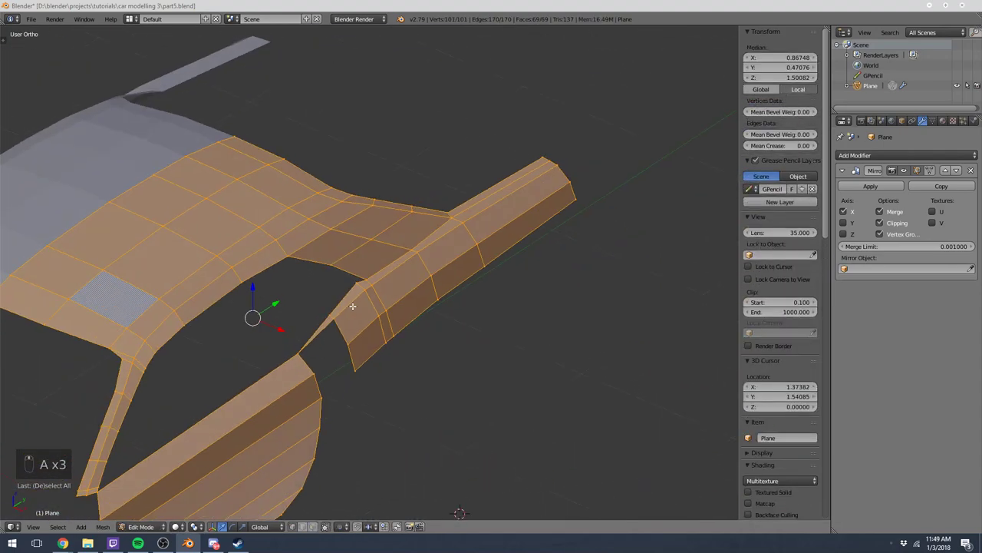
scroll(279, 394, up, 2)
key(a)
right_click(265, 400)
shift+right_click(265, 400)
shift+right_click(295, 336)
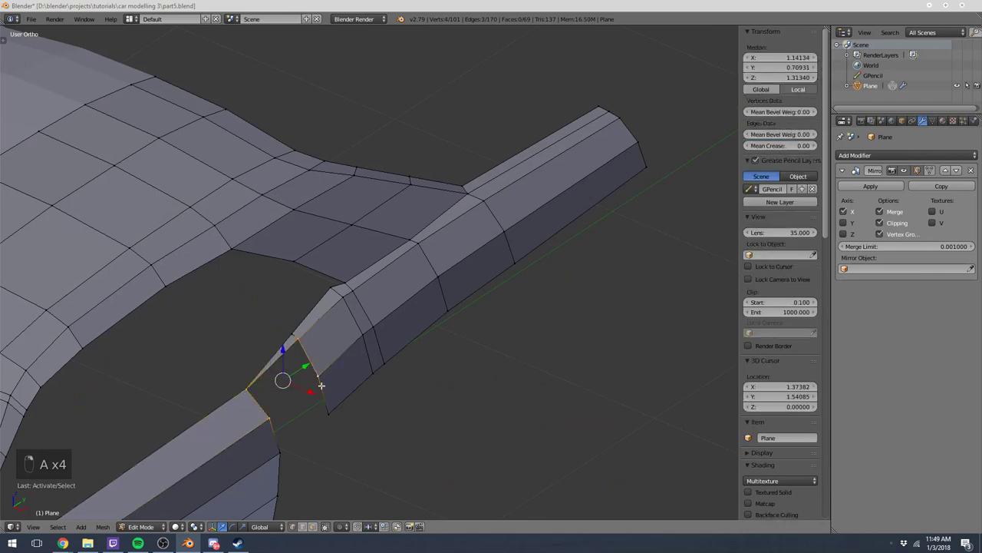
shift+right_click(315, 368)
key(KP_Decimal)
key(f)
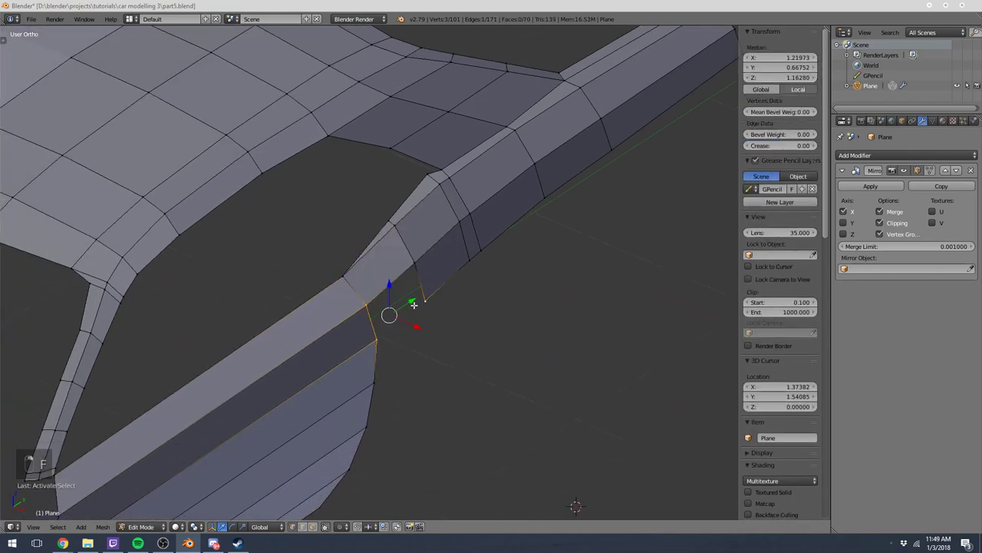
shift+right_click(415, 268)
key(f)
Review the 71-face body from the side and in 3D, toggling in and out of Edit Mode.
key(Tab)
scroll(417, 270, down, 5)
middle_drag(417, 269, 375, 316)
key(KP_3)
key(Tab)
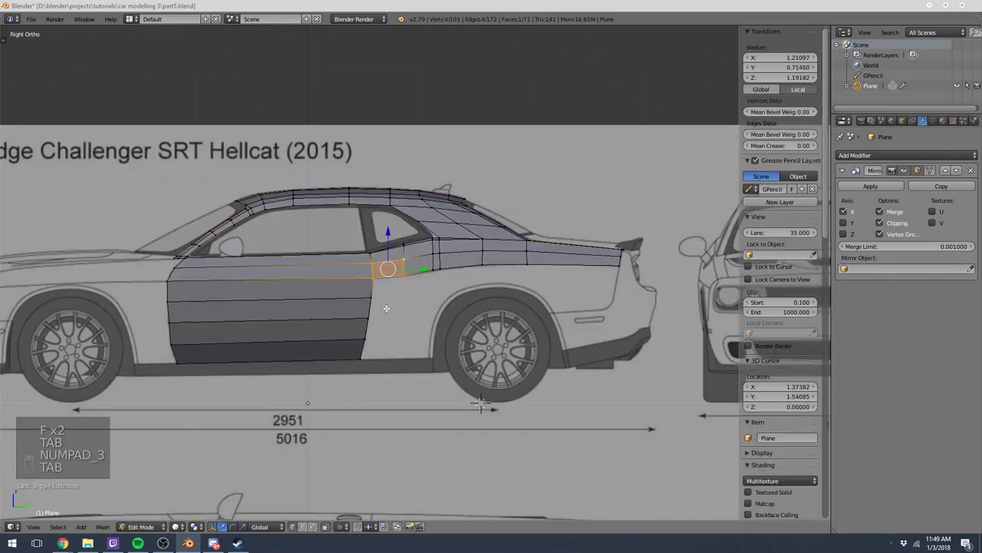
key(a)
key(a)
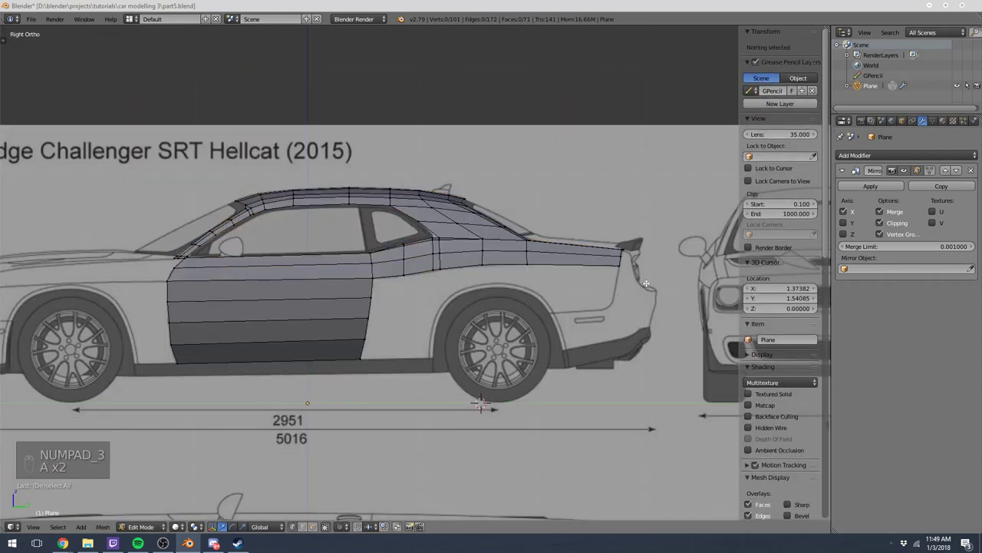
key(Tab)
middle_drag(510, 273, 504, 295)
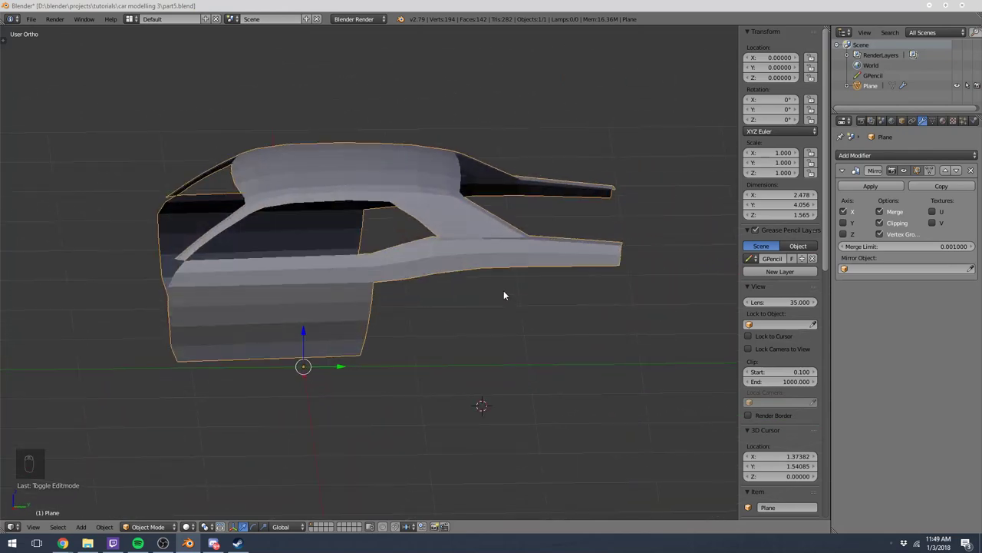
key(Tab)
key(Tab)
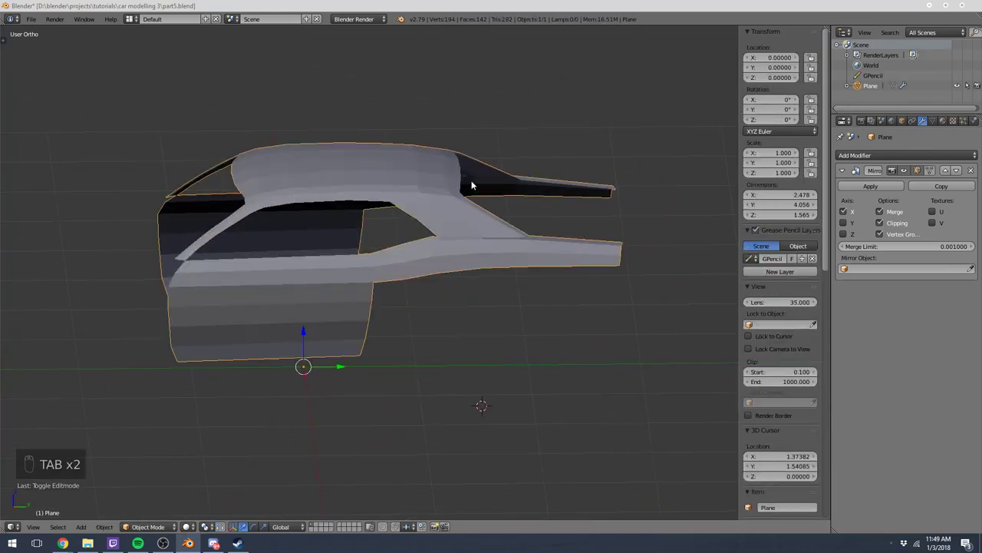
key(a)
key(a)
key(a)
middle_drag(433, 222, 499, 222)
Fill a first face across the gap at the rear side window's lower corner.
key(Tab)
scroll(499, 222, up, 6)
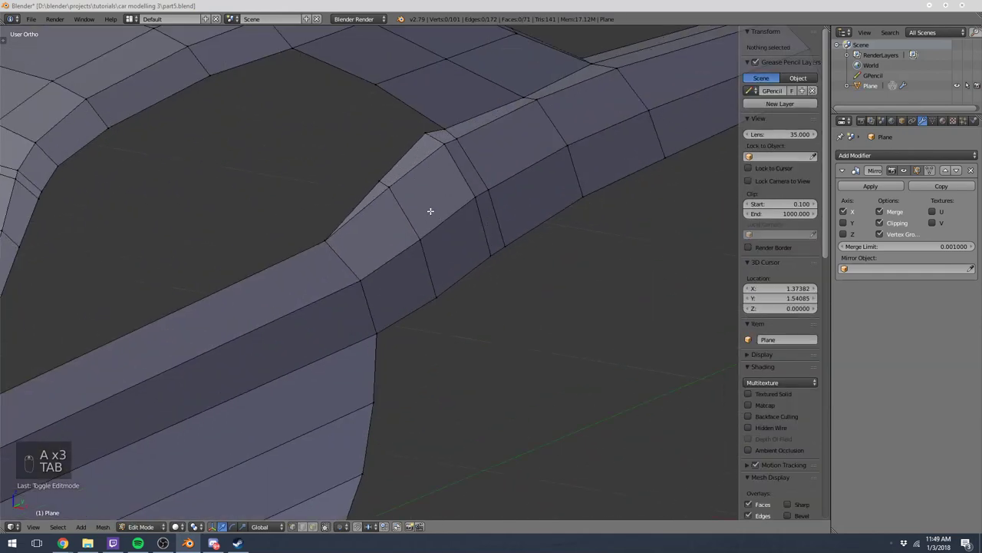
key(a)
key(a)
key(a)
key(a)
right_click(427, 130)
key(f)
scroll(472, 145, down, 10)
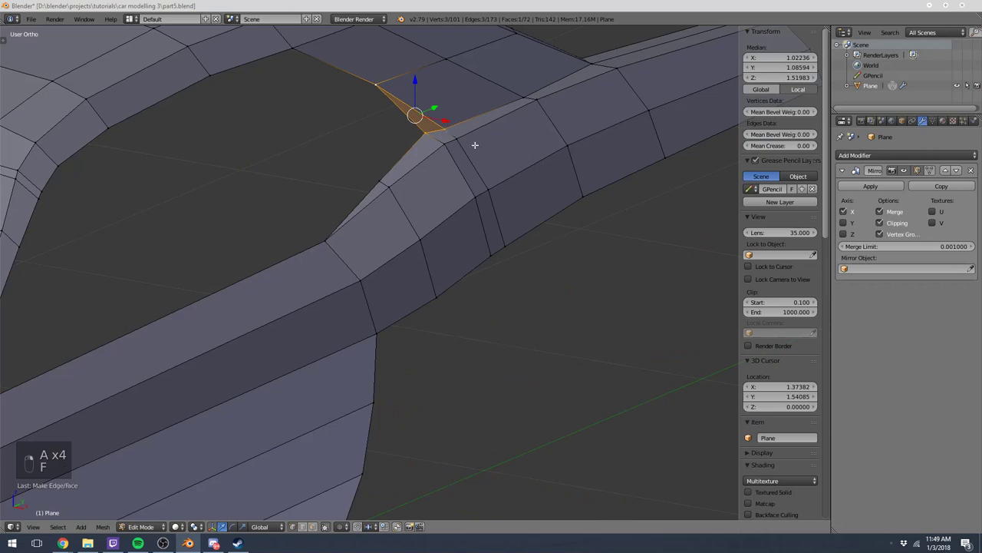
Review the new corner face against the blueprint in side view.
key(Tab)
middle_drag(472, 145, 453, 186)
key(KP_3)
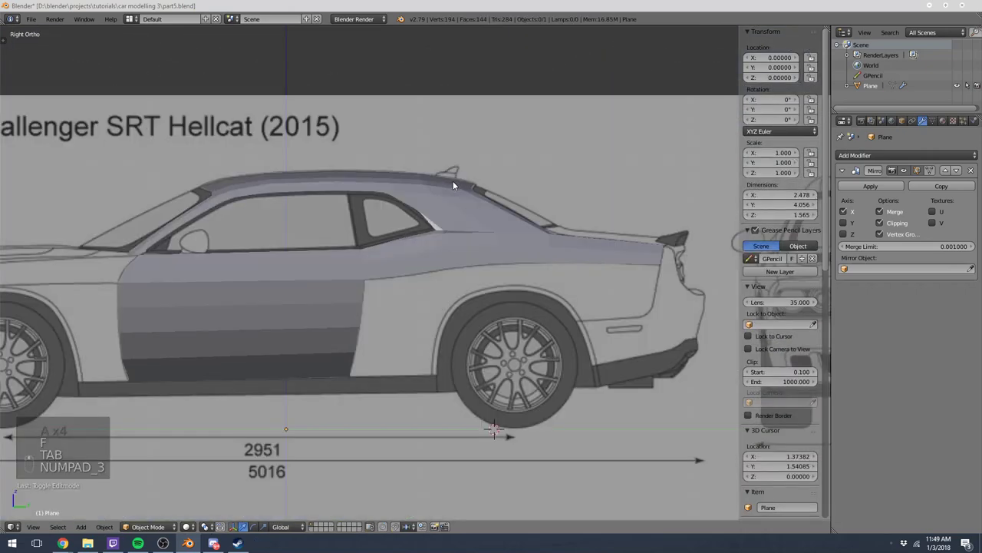
key(Tab)
scroll(452, 181, up, 5)
key(Tab)
key(Tab)
scroll(451, 181, down, 3)
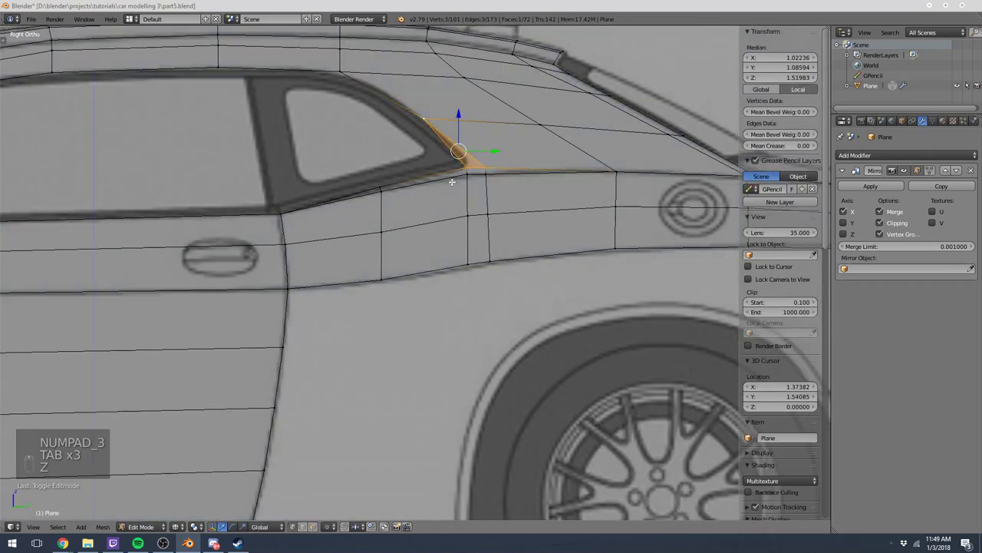
Undo the first corner fill attempt, checking the blueprint through the mesh.
key(z)
key(ctrl+z)
key(ctrl+z)
key(z)
key(ctrl+z)
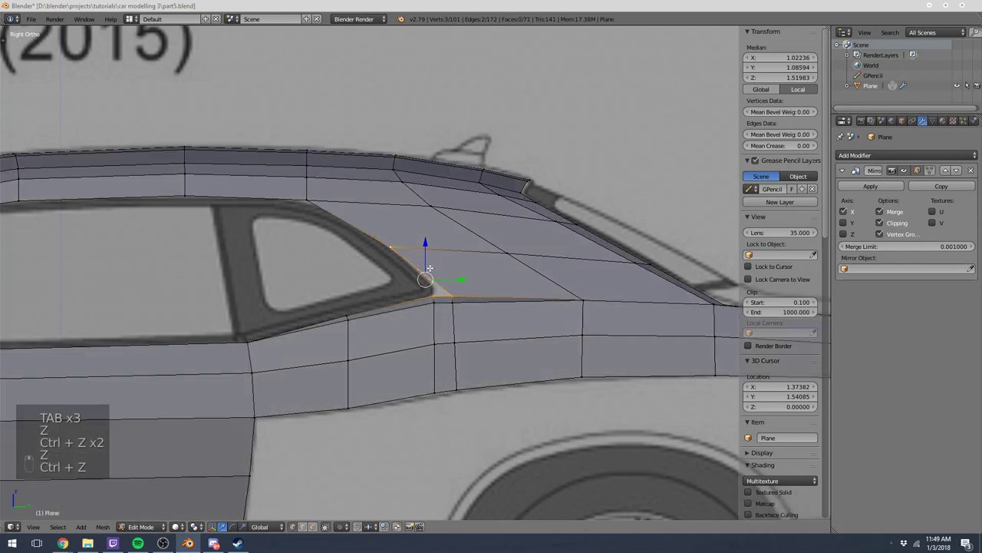
key(ctrl+z)
Refill the pillar-corner gap with a small triangular face and leave Edit Mode.
middle_drag(430, 271, 438, 278)
key(a)
scroll(405, 333, up, 3)
middle_drag(406, 332, 386, 318)
right_click(388, 290)
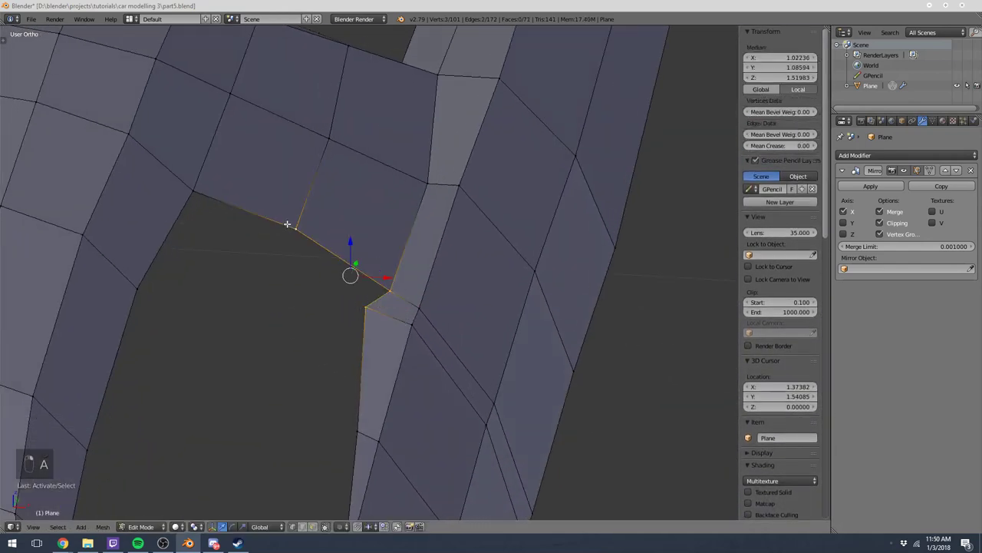
key(f)
key(Tab)
scroll(405, 274, down, 3)
middle_drag(405, 274, 372, 243)
scroll(281, 275, down, 2)
scroll(373, 242, down, 2)
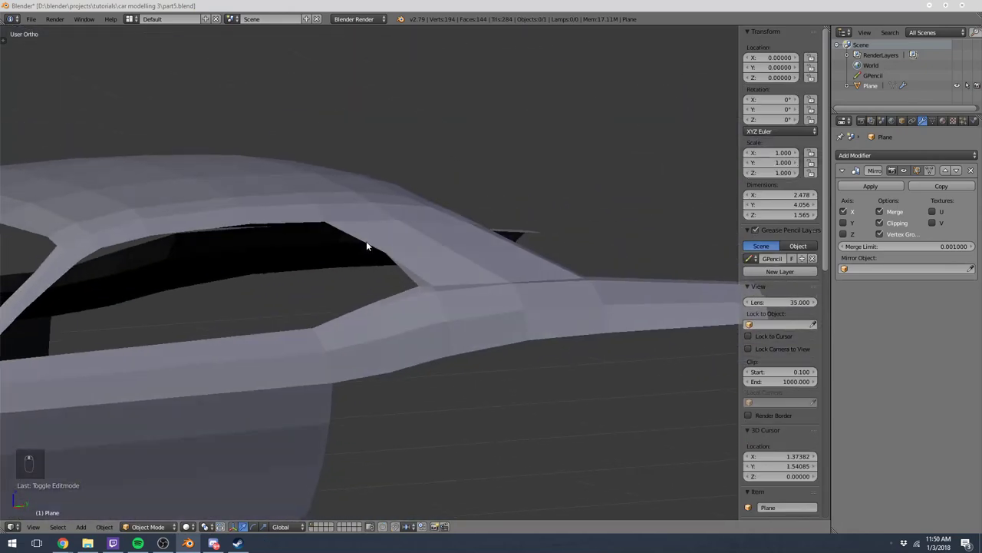
scroll(372, 246, down, 3)
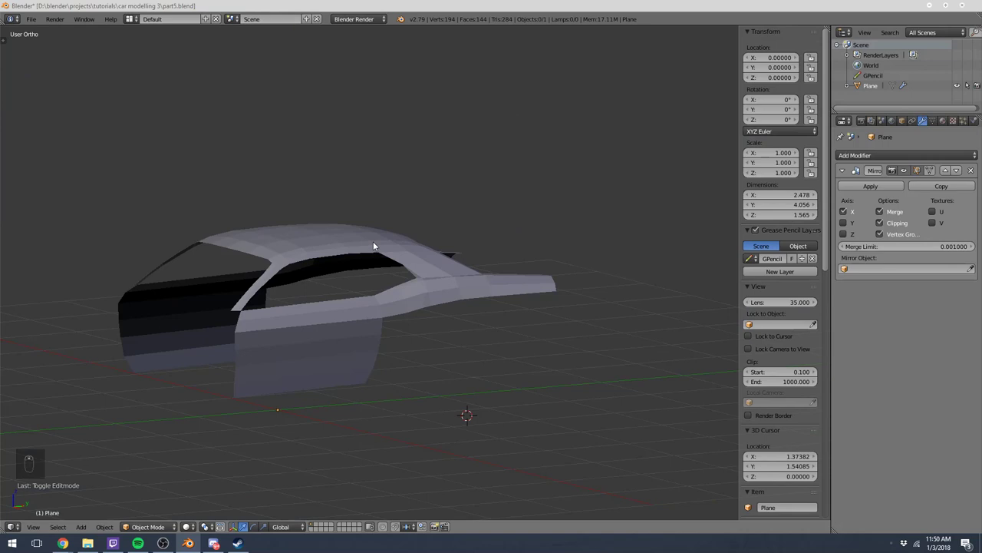
middle_drag(373, 243, 328, 261)
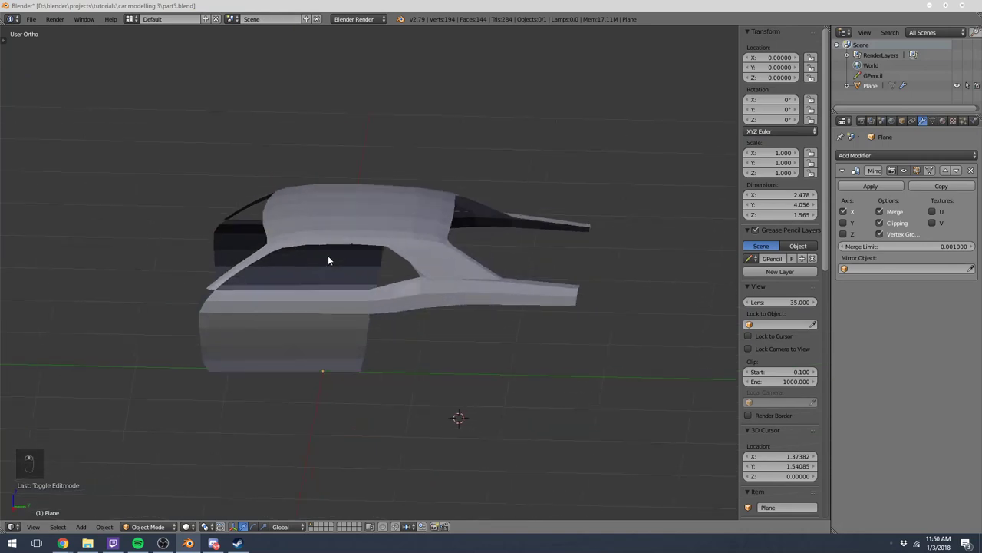